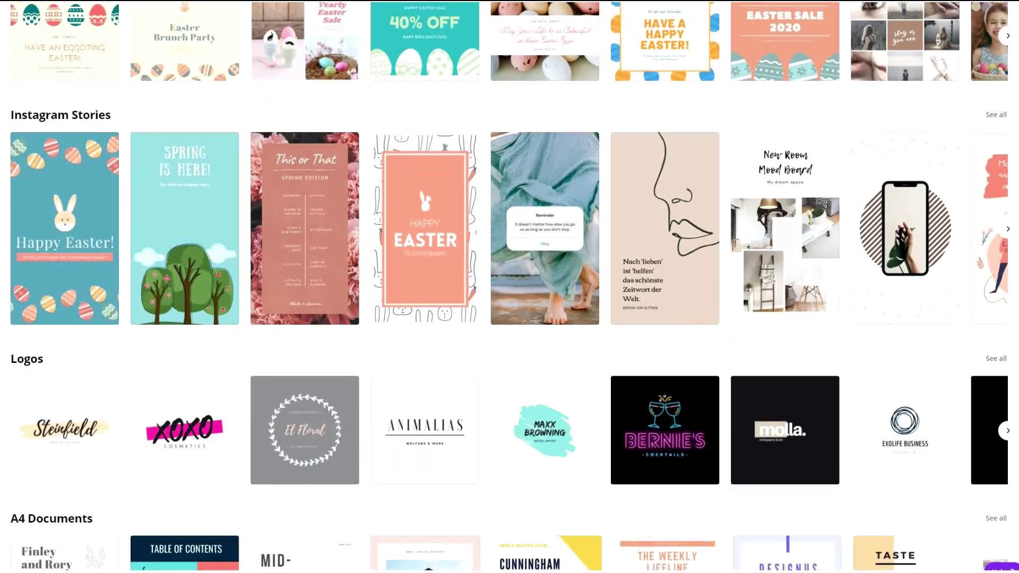
pyautogui.scroll(-3, 509, 287)
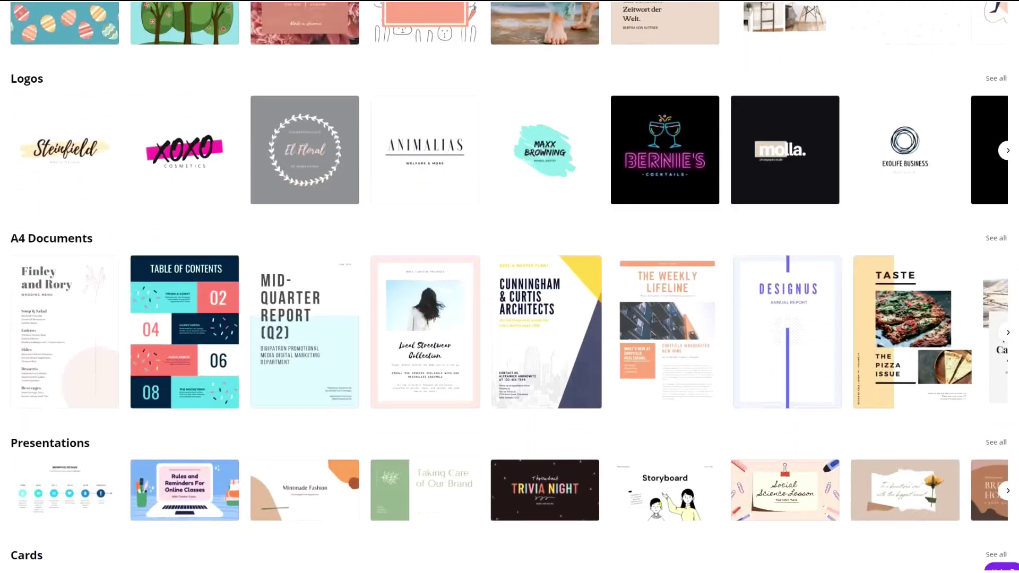
pyautogui.scroll(7, 509, 287)
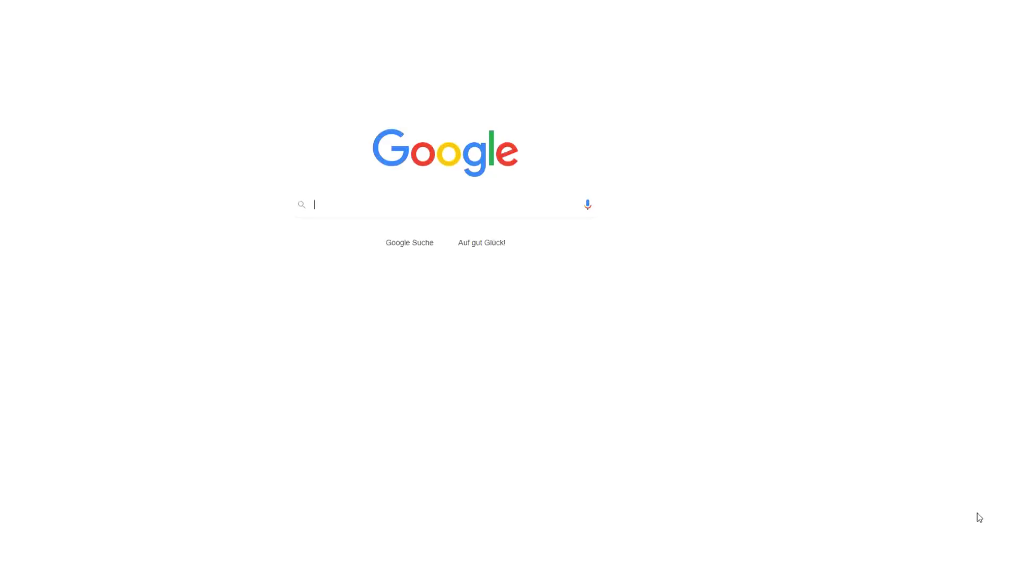
# - Search Google for canva.com
pyautogui.write('canv')
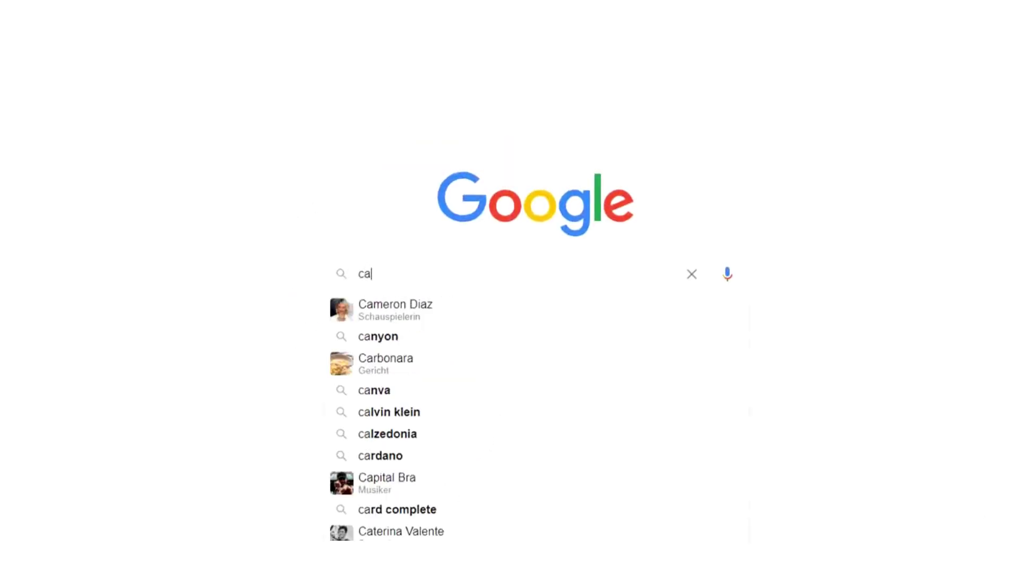
pyautogui.write('a.')
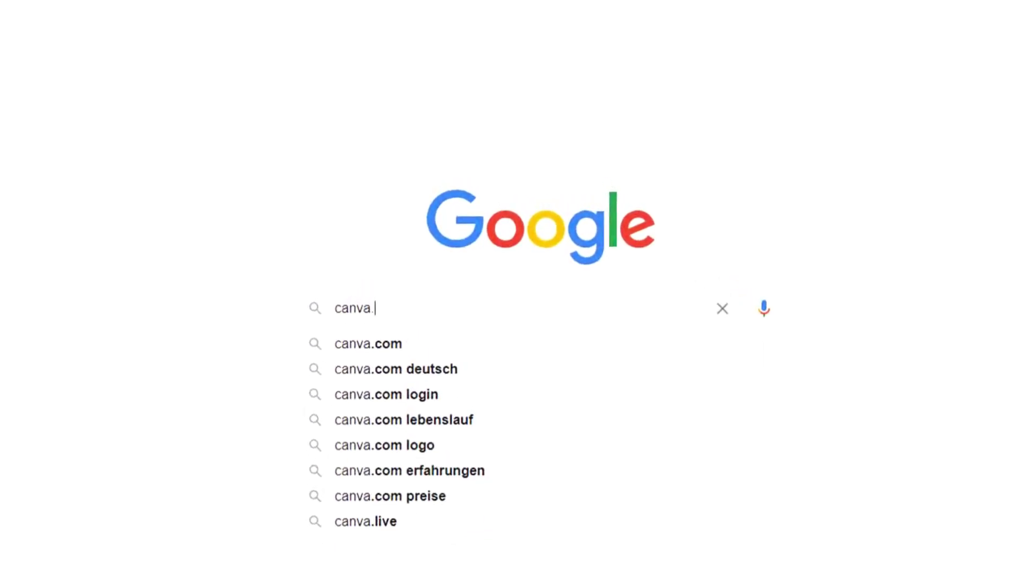
pyautogui.write('com')
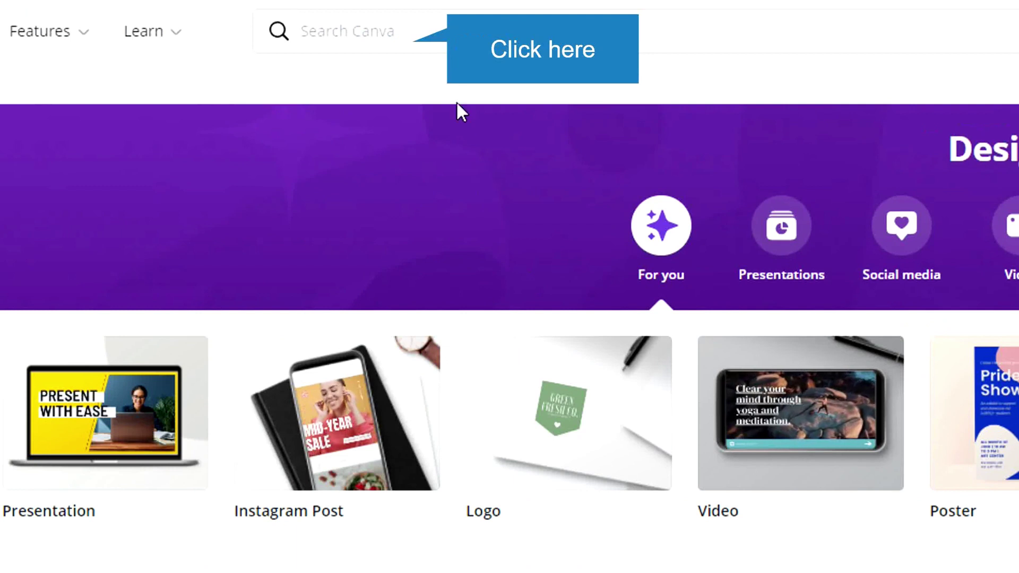
# - Search for the US Letter Document design type and create a blank US Letter document
pyautogui.click(444, 34)
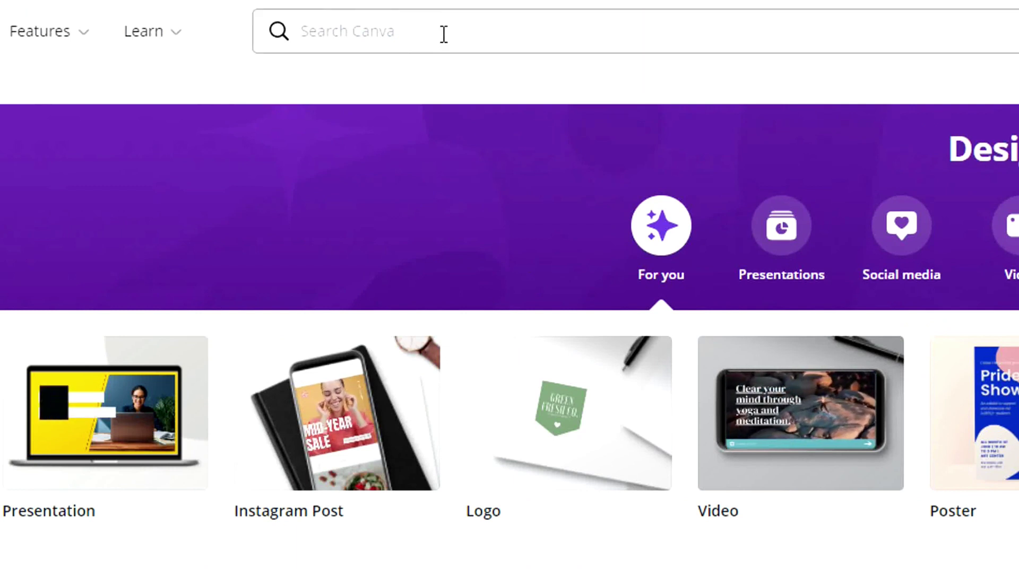
pyautogui.click(444, 33)
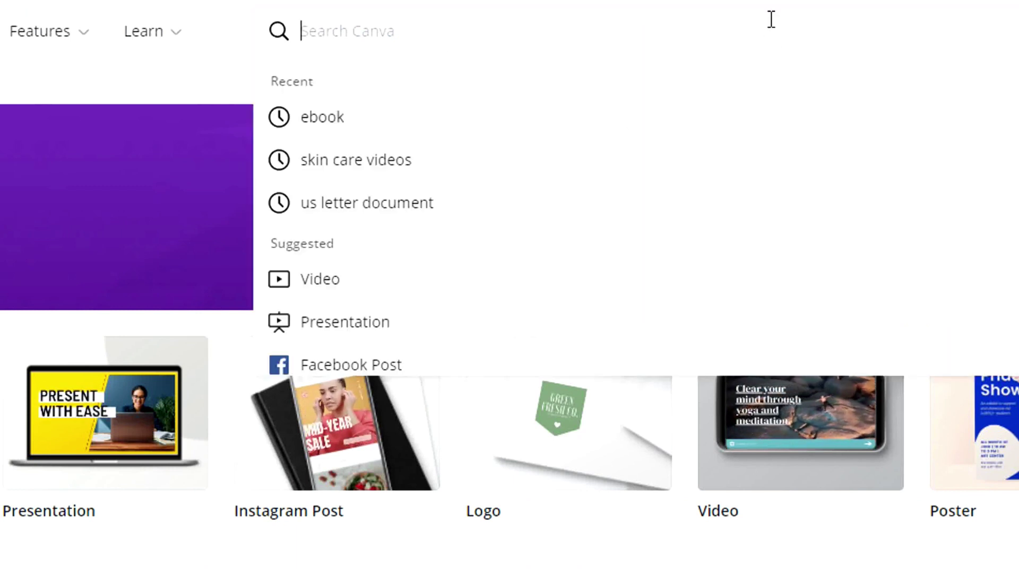
pyautogui.write('U')
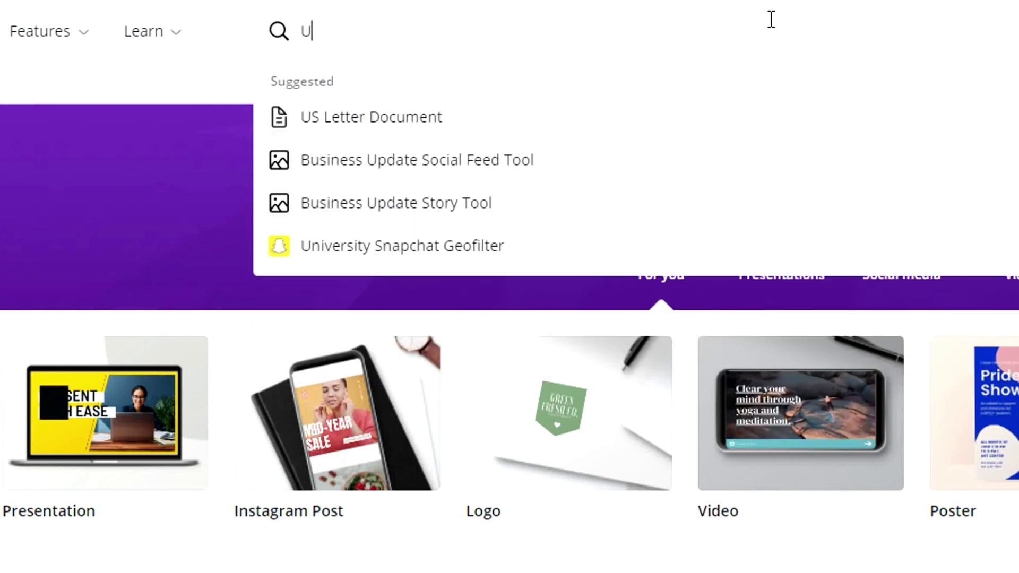
pyautogui.write('s letter')
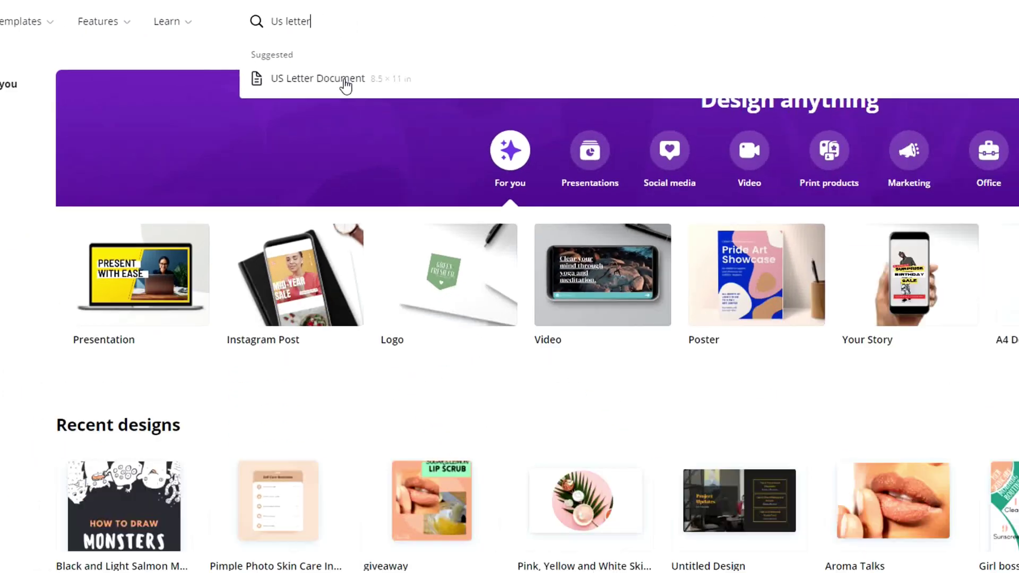
pyautogui.click(412, 123)
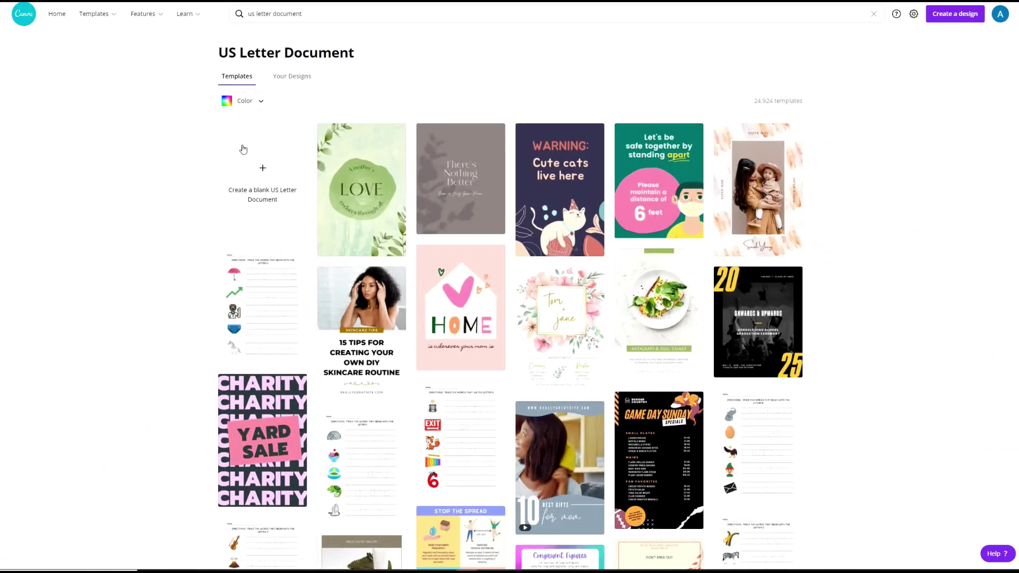
pyautogui.click(241, 184)
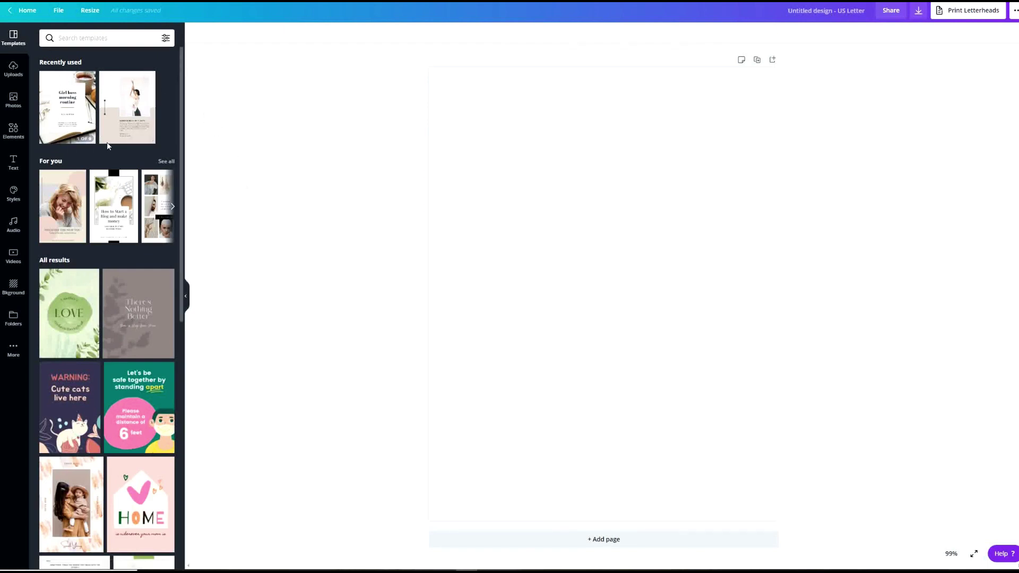
# - Open the Morning Routine Habits Workbook template from the recently used ones and apply its cover page to the blank page
pyautogui.moveTo(181, 55); pyautogui.dragTo(167, 161)
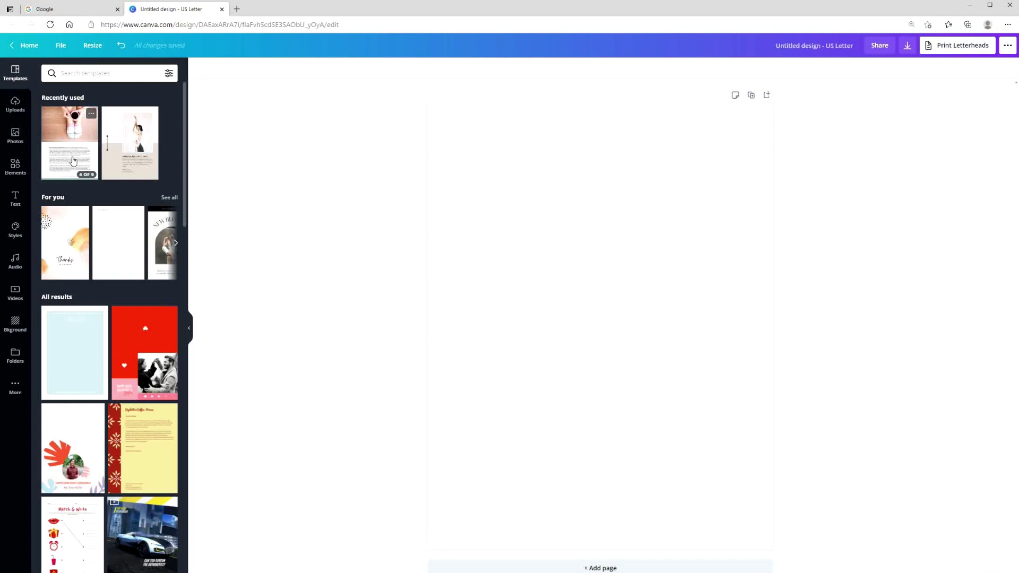
pyautogui.click(70, 164)
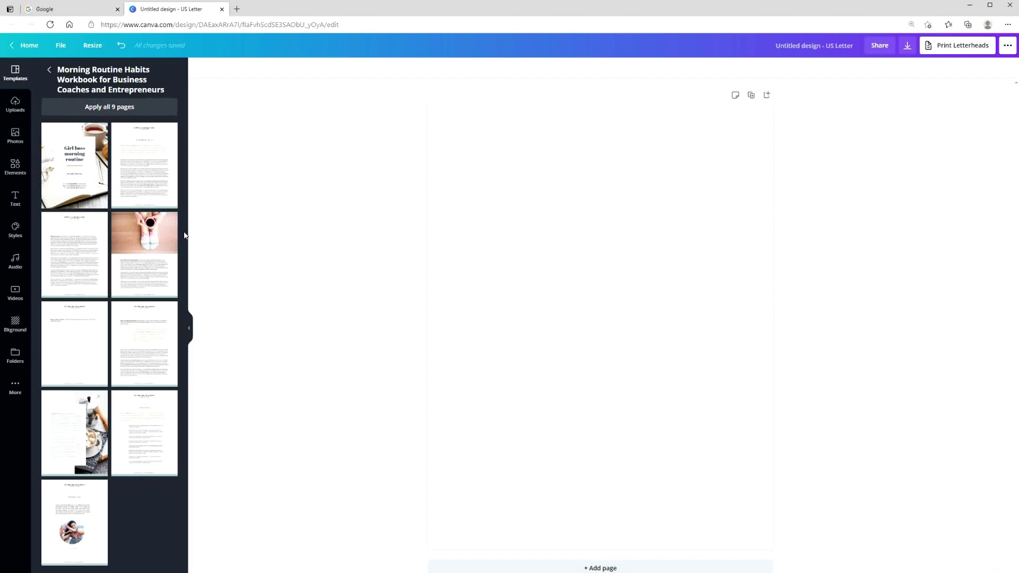
pyautogui.moveTo(62, 170); pyautogui.dragTo(502, 207)
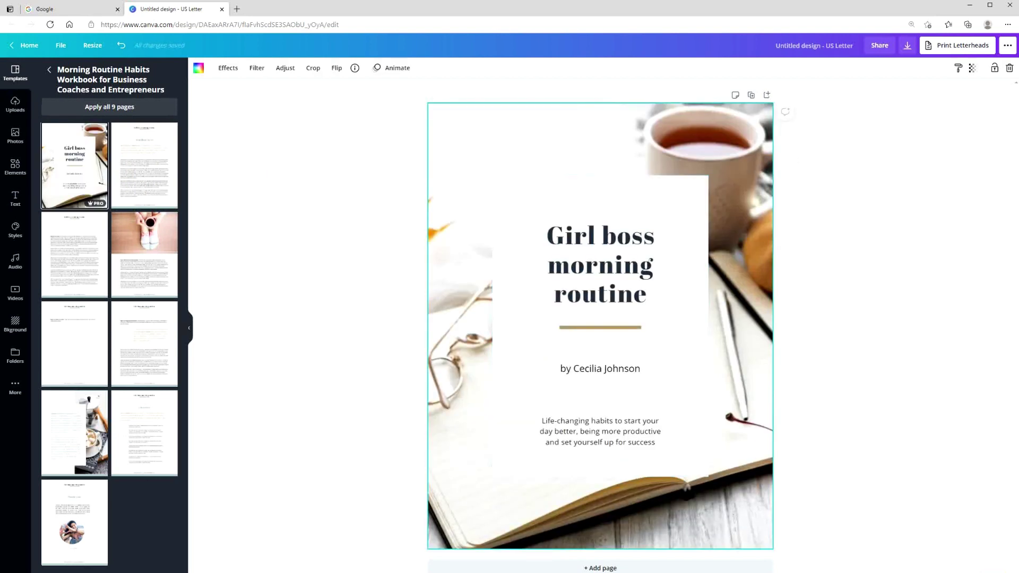
pyautogui.click(589, 196)
pyautogui.click(726, 149)
pyautogui.click(598, 371)
pyautogui.click(620, 435)
# - Replace the cover title with "Her Morning Routine"
pyautogui.click(623, 248)
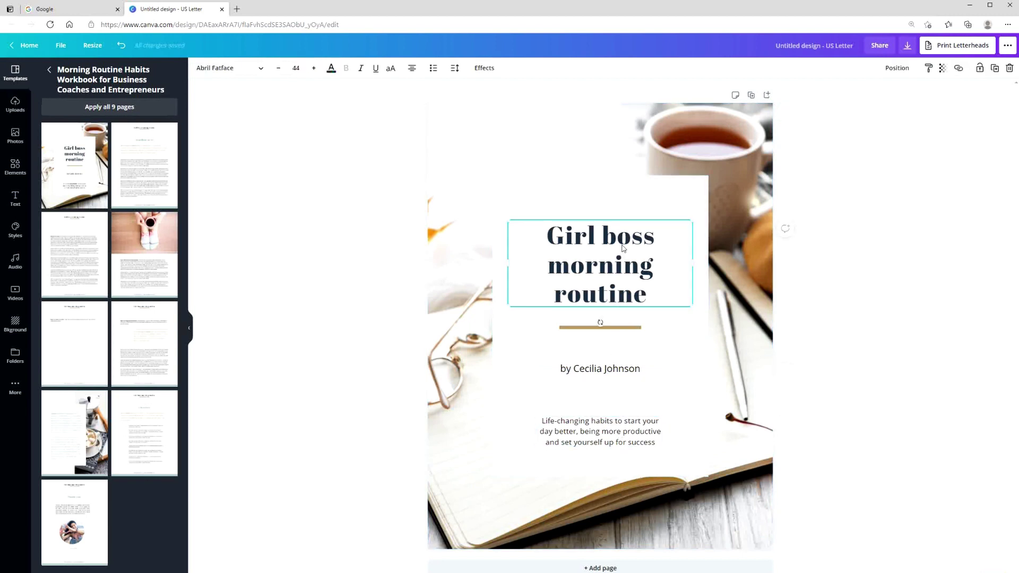
pyautogui.click(654, 287)
pyautogui.hotkey('ctrl', 'a')
pyautogui.press('BackSpace')
pyautogui.write('Her Morning Routine')
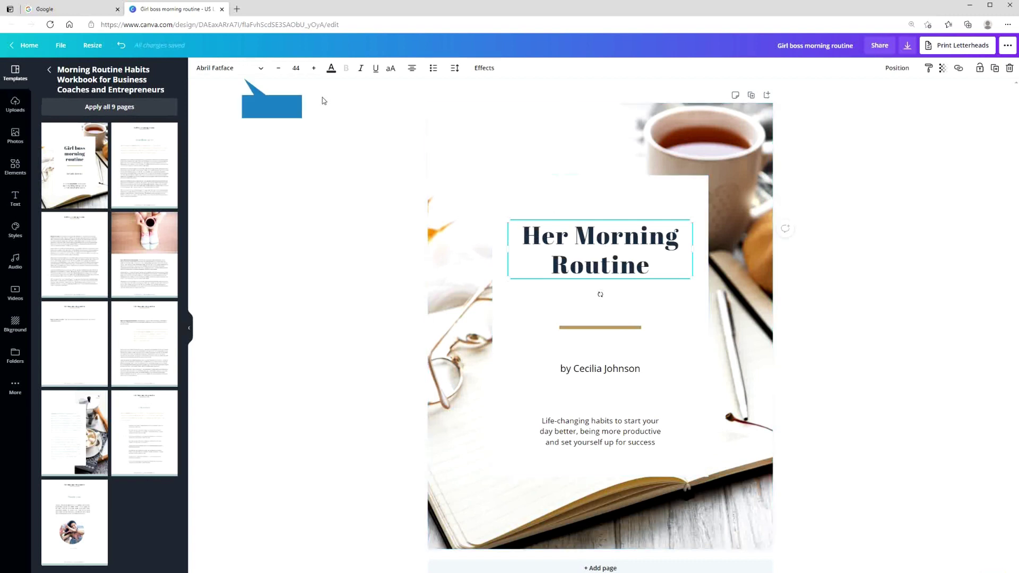
# - Set the cover title's font to Lovelo and its colour to the green from the Untitled palette
pyautogui.click(247, 68)
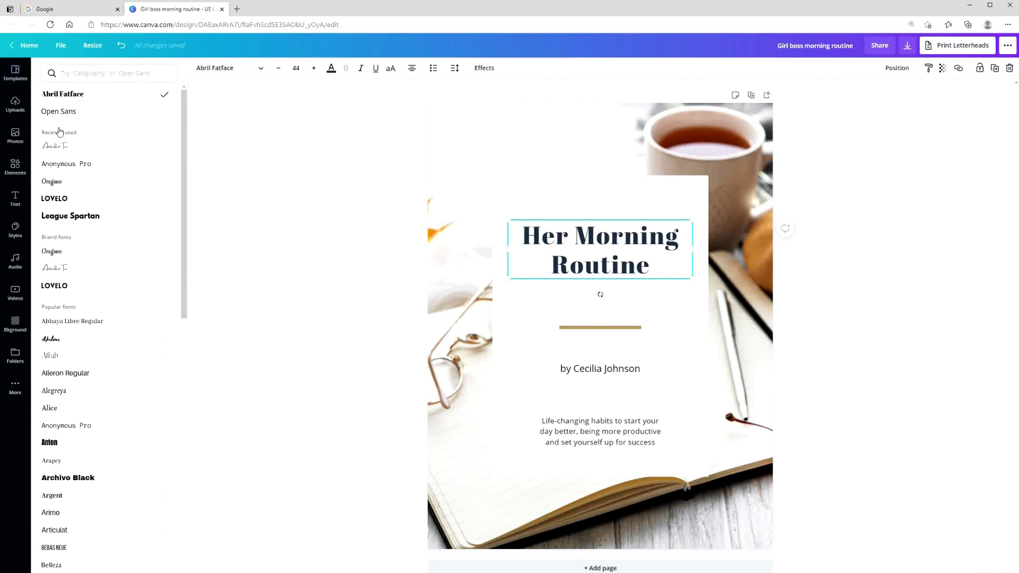
pyautogui.click(55, 199)
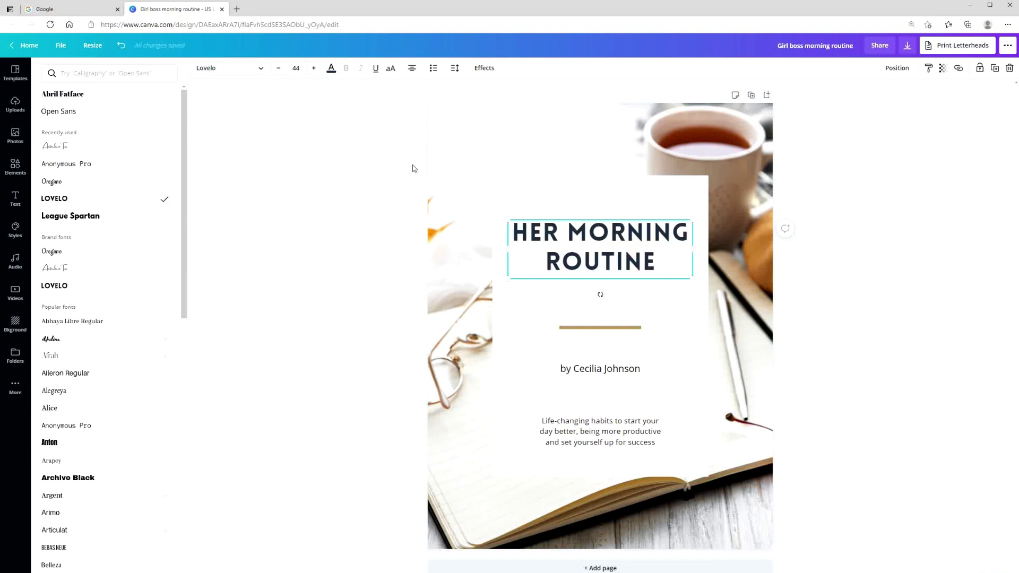
pyautogui.moveTo(638, 257)
pyautogui.mouseDown()
pyautogui.moveTo(644, 244)
pyautogui.moveTo(642, 260)
pyautogui.mouseUp()
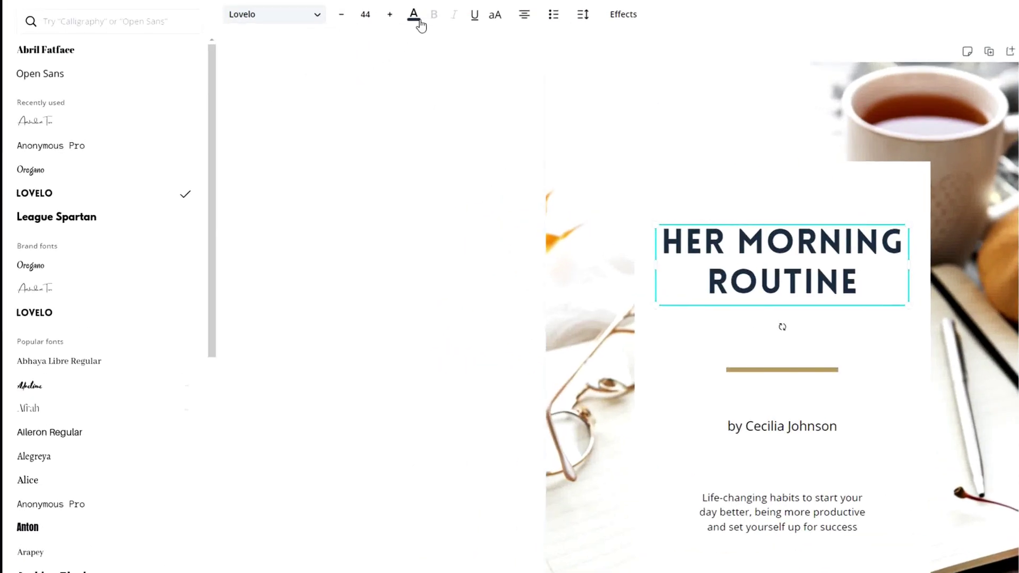
pyautogui.click(419, 21)
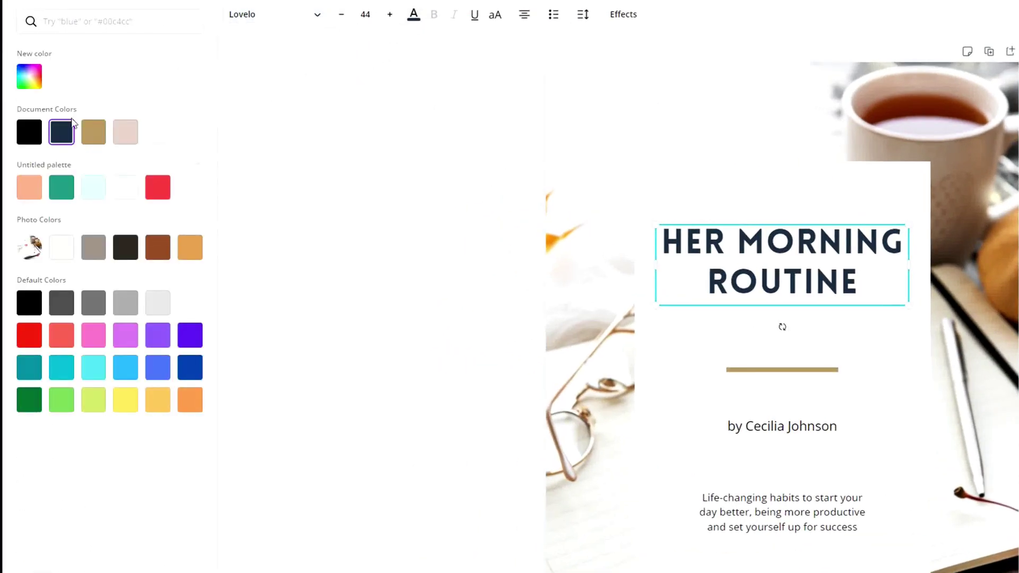
pyautogui.click(66, 192)
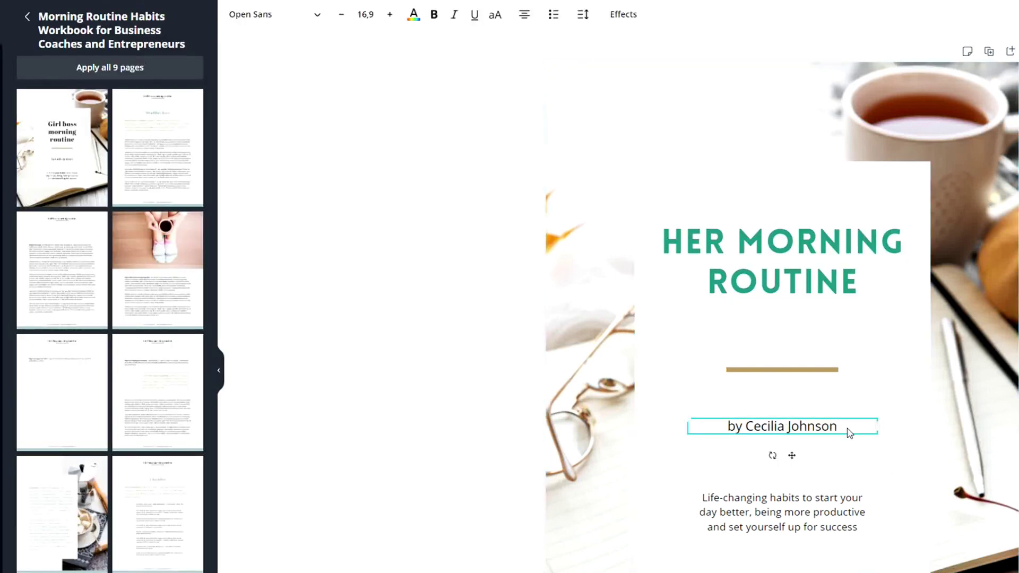
# - Replace the author line with "by" and the new author's name, and set its font to Anonymous Pro
pyautogui.tripleClick(847, 428)
pyautogui.press('BackSpace')
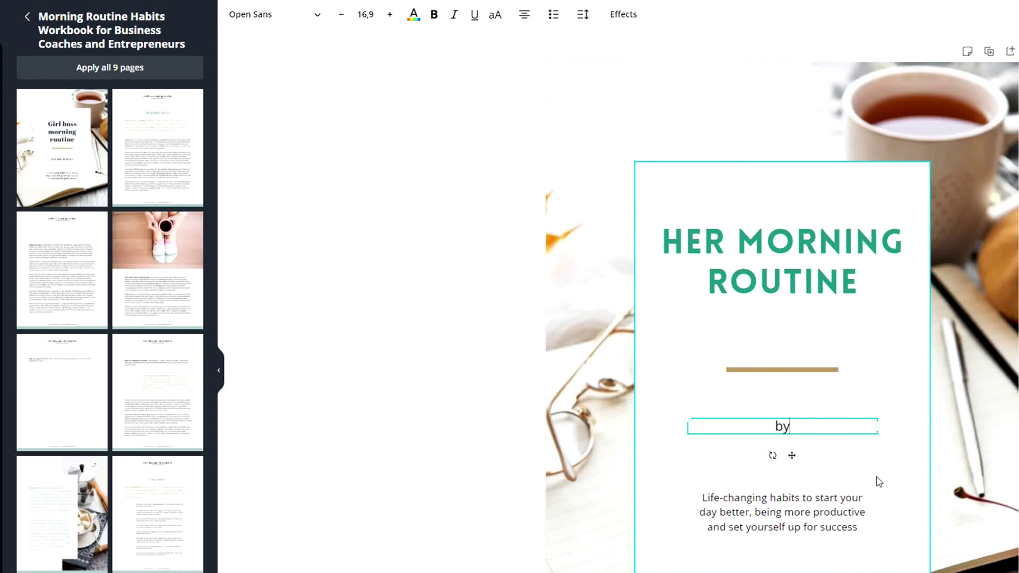
pyautogui.write('by Arinaimwe')
pyautogui.click(302, 15)
pyautogui.click(64, 170)
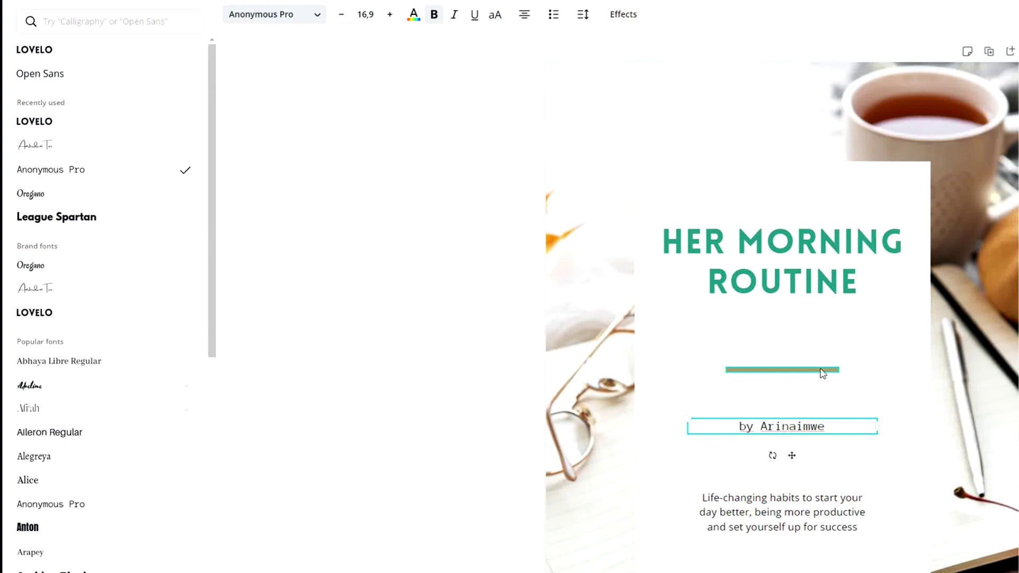
# - Recolour the divider line below the title with the peach from the Untitled palette
pyautogui.click(819, 370)
pyautogui.click(231, 18)
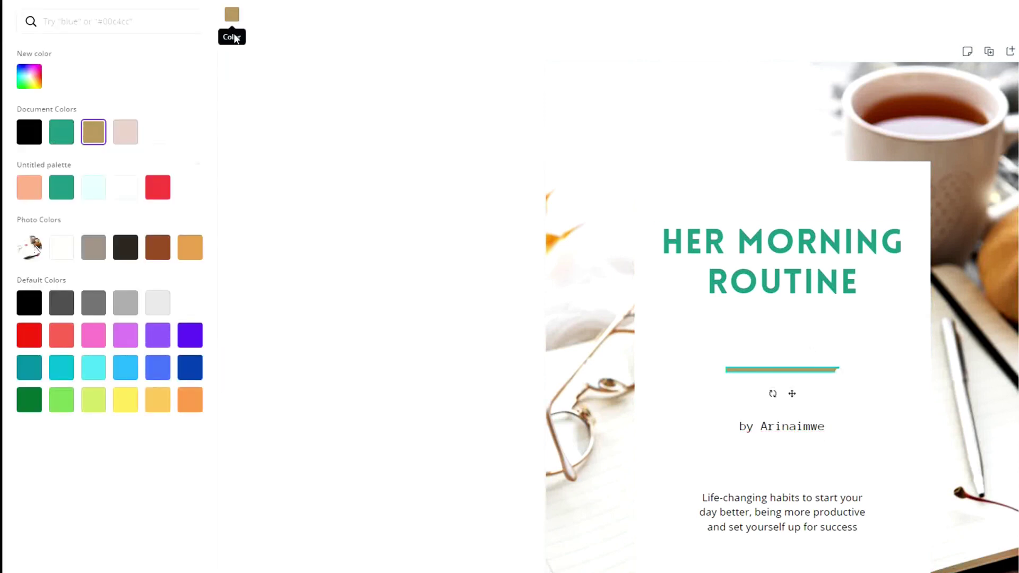
pyautogui.click(29, 193)
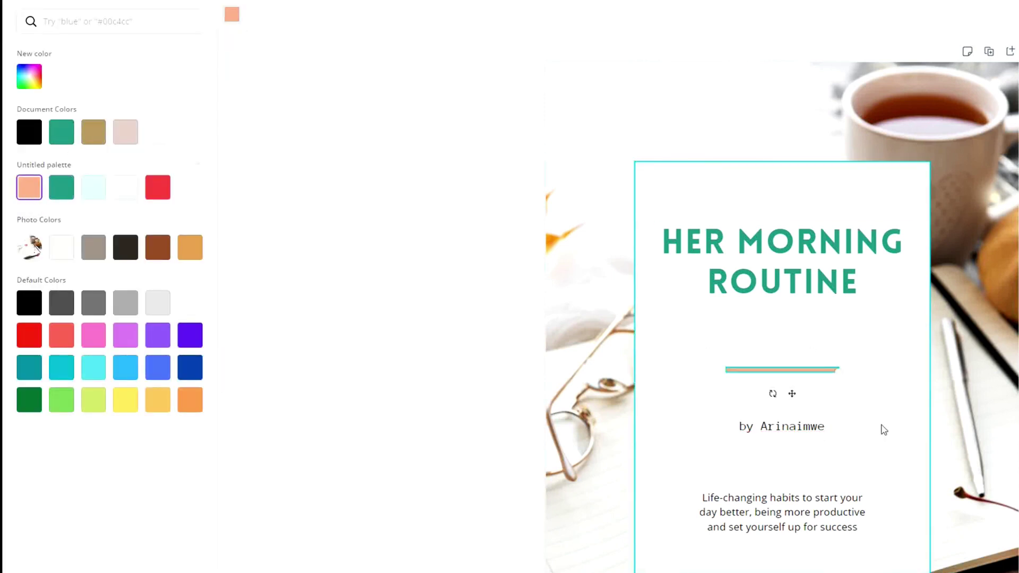
# - Set the cover's description text to the Anonymous Pro font at size 15
pyautogui.click(838, 514)
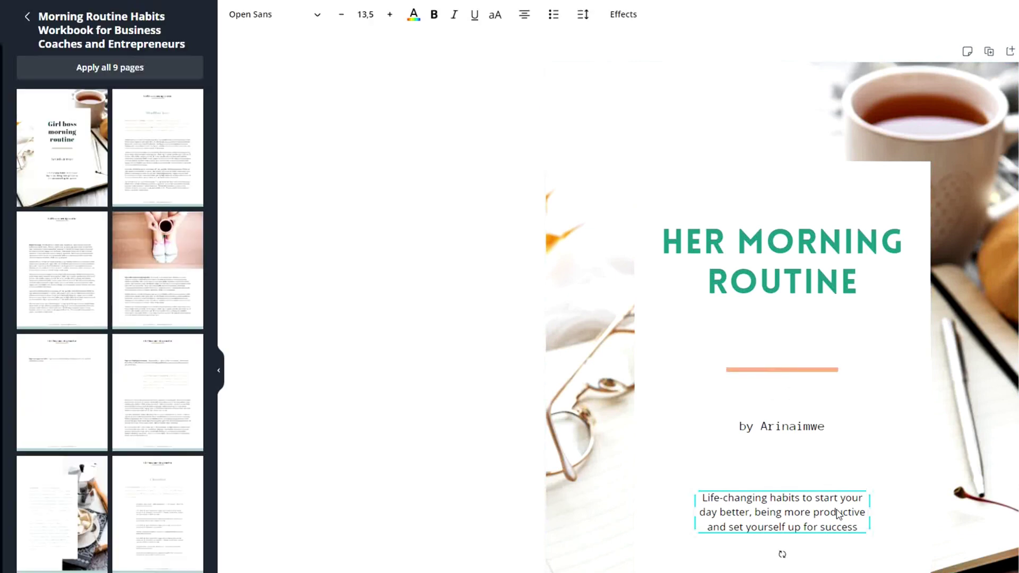
pyautogui.click(272, 14)
pyautogui.click(85, 147)
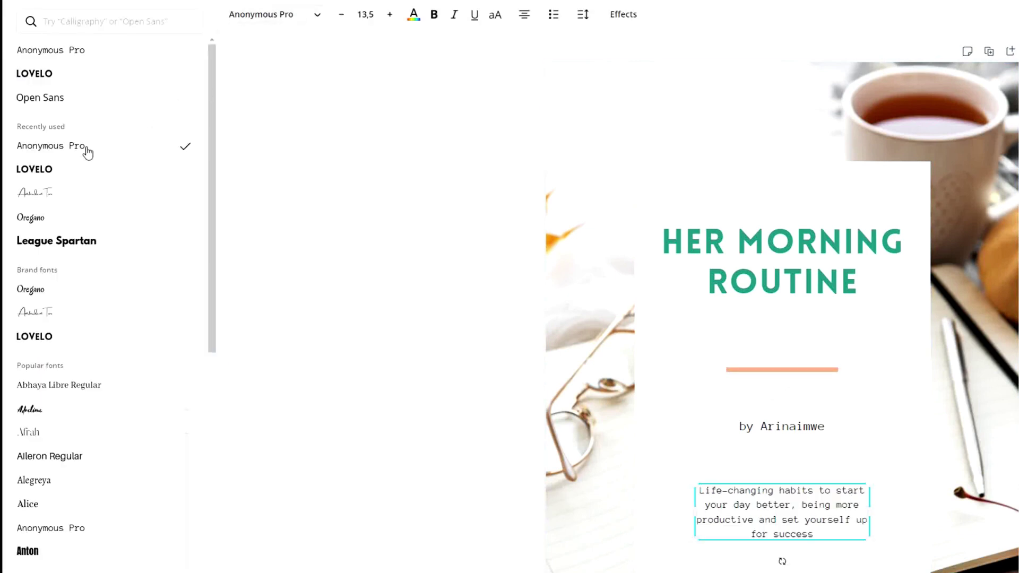
pyautogui.click(367, 16)
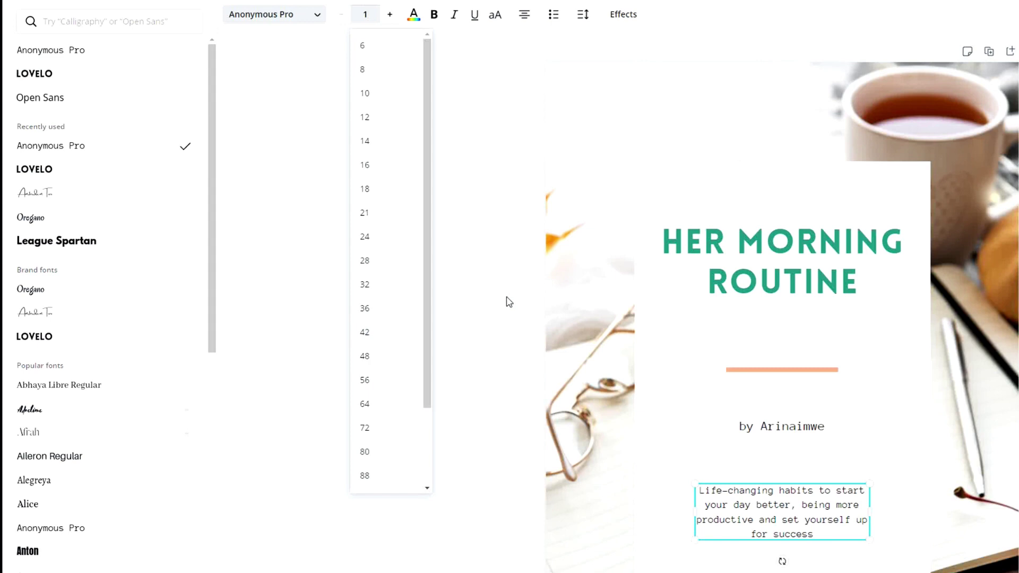
pyautogui.press('Return')
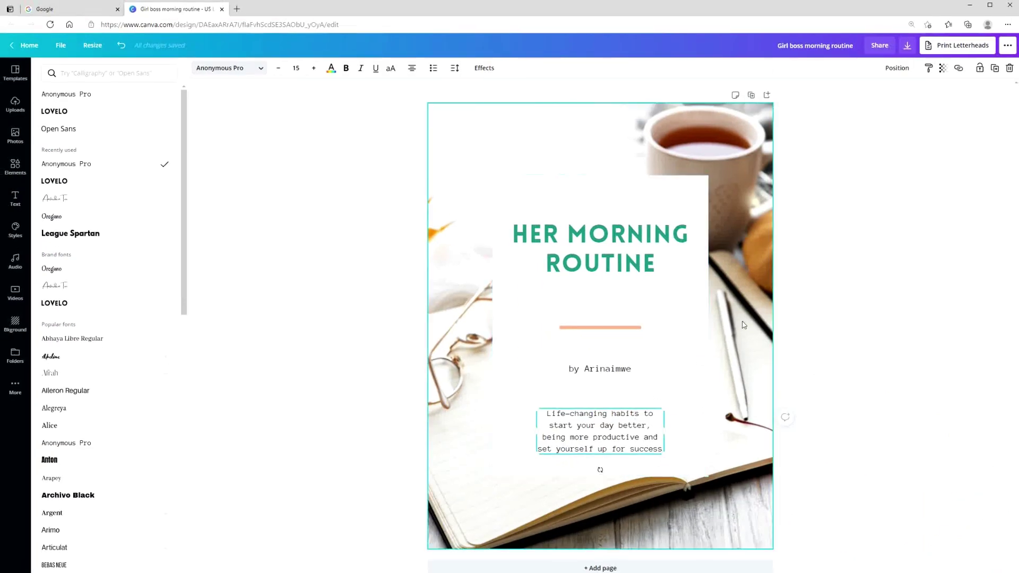
# - Search the photo library for "morning tea" and browse down through the results
pyautogui.click(977, 361)
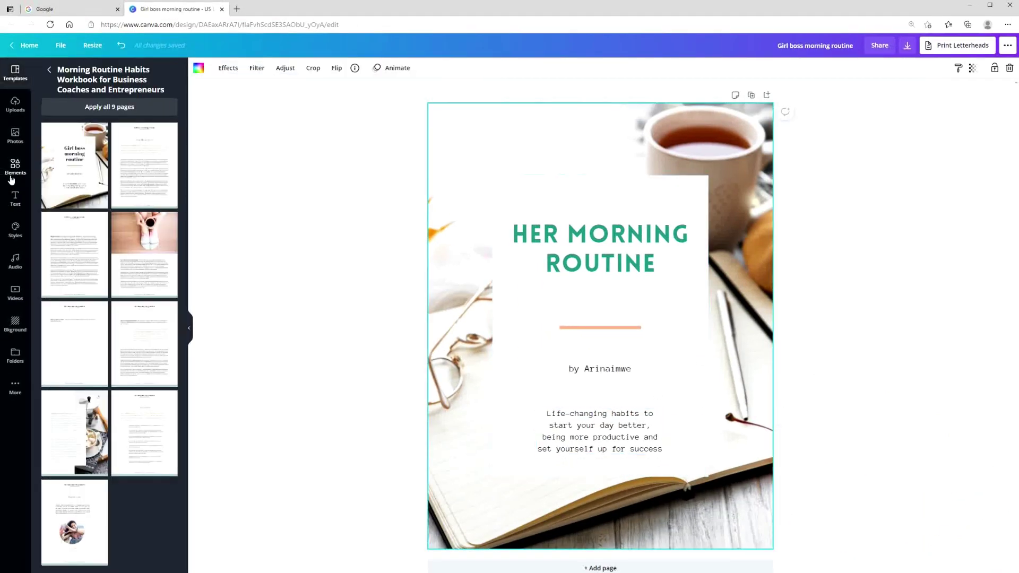
pyautogui.click(16, 137)
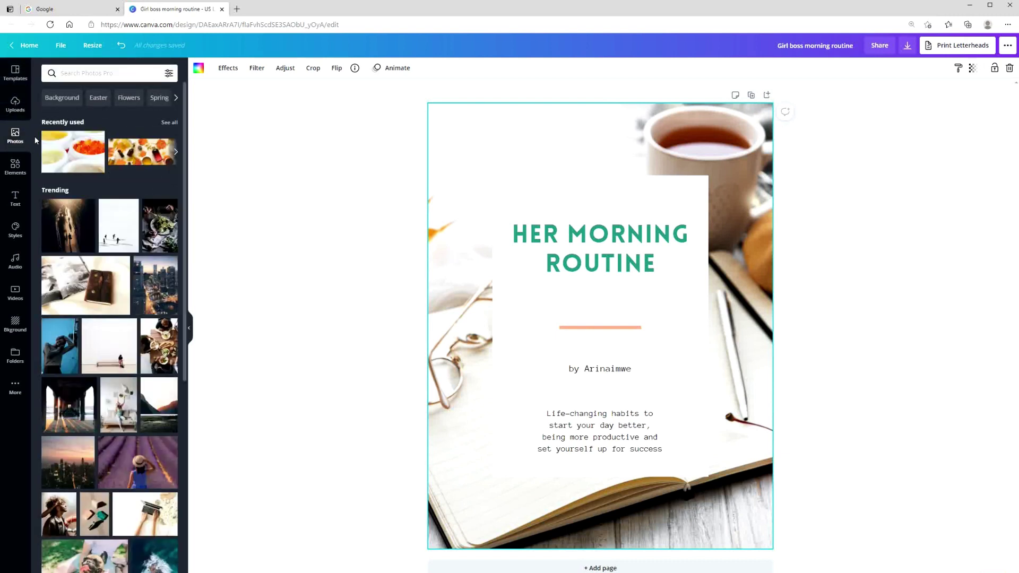
pyautogui.write('morning tea')
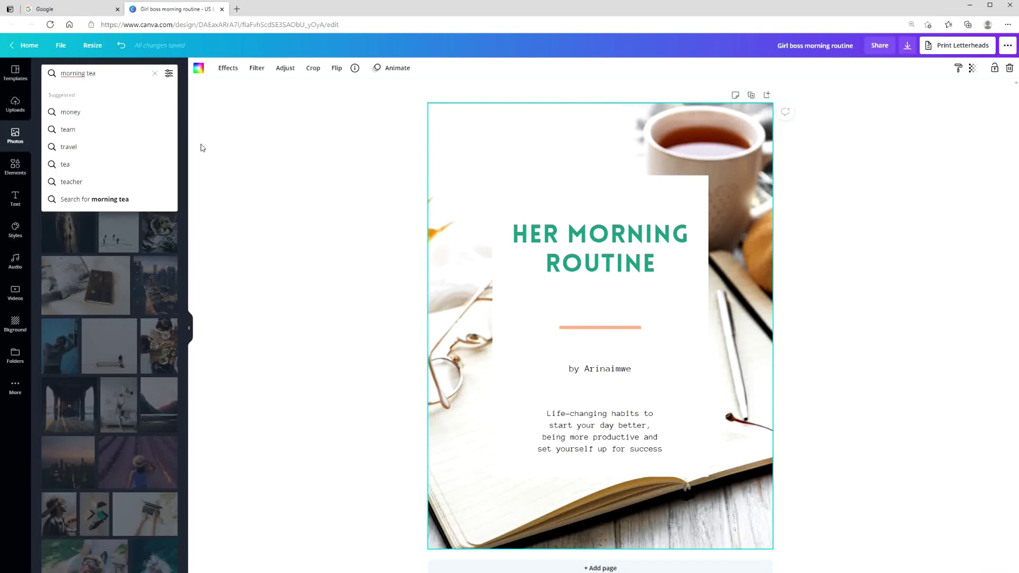
pyautogui.press('Return')
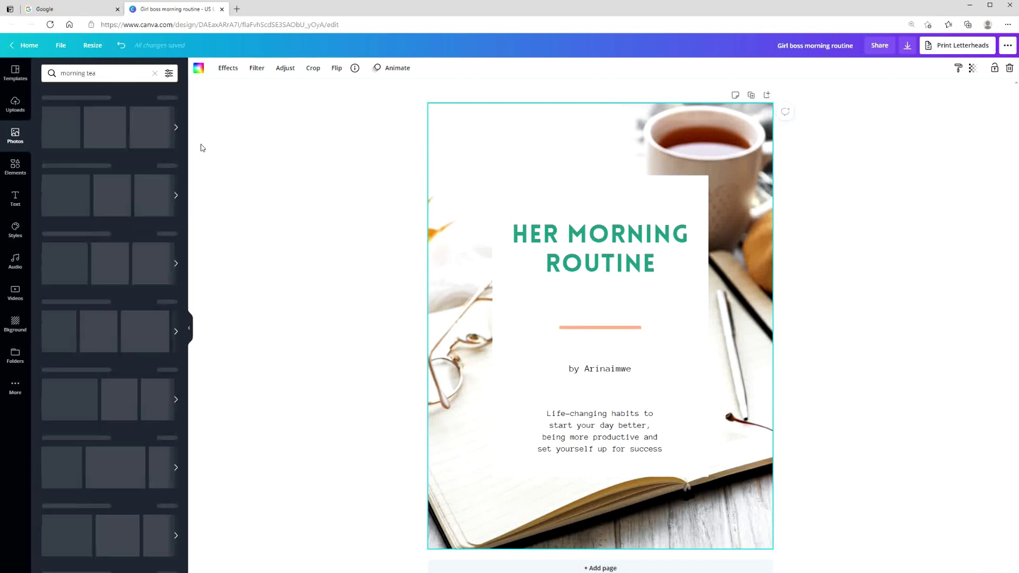
pyautogui.moveTo(184, 107); pyautogui.dragTo(187, 196)
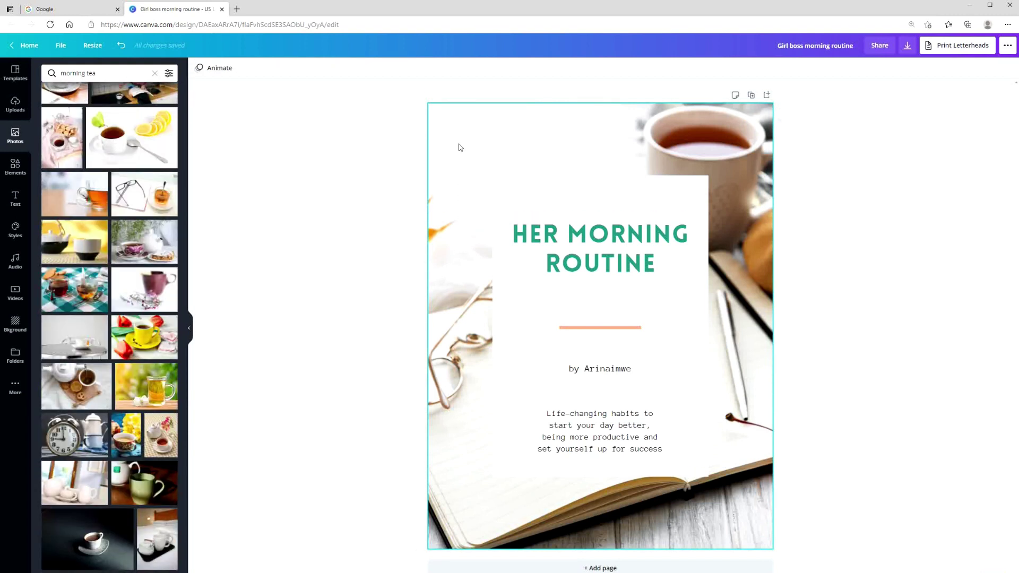
# - Replace the cover's background photo with the PRO photo of eyeglasses, a notebook and a glass tea cup, enlarged to cover the whole page
pyautogui.click(460, 147)
pyautogui.click(1010, 68)
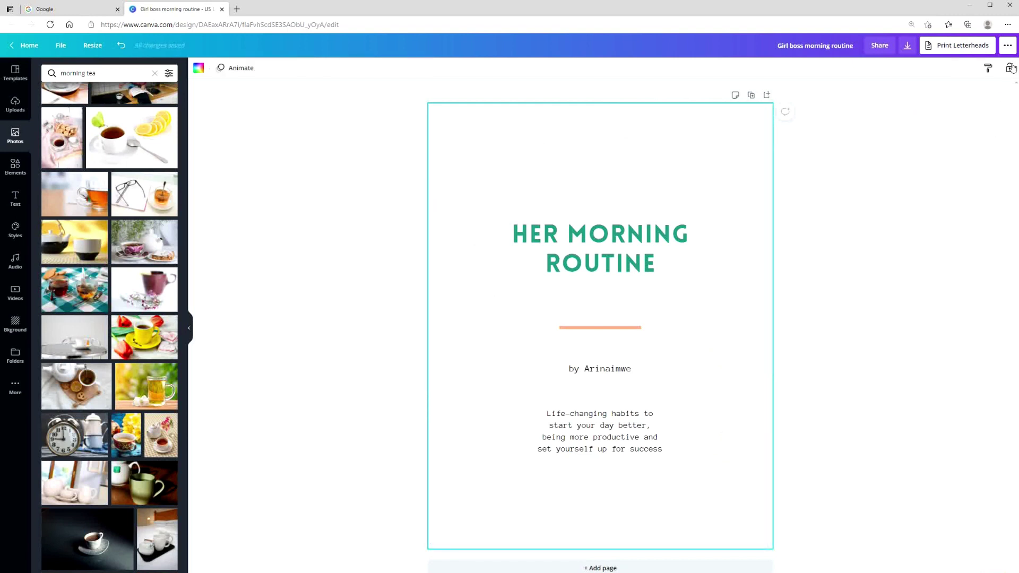
pyautogui.click(133, 205)
pyautogui.moveTo(462, 234); pyautogui.dragTo(271, 215)
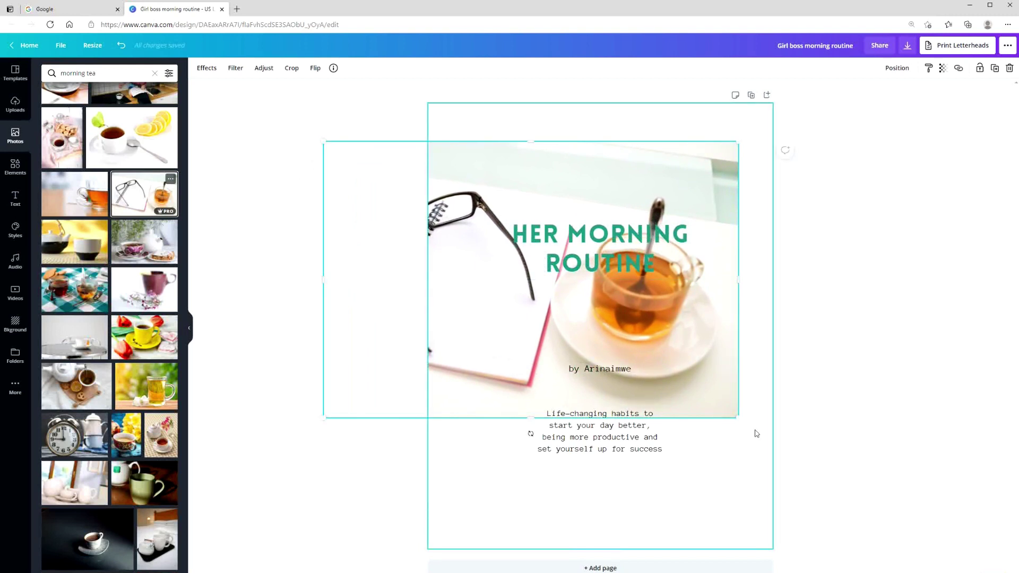
pyautogui.moveTo(737, 417); pyautogui.dragTo(957, 510)
pyautogui.moveTo(319, 142); pyautogui.dragTo(254, 103)
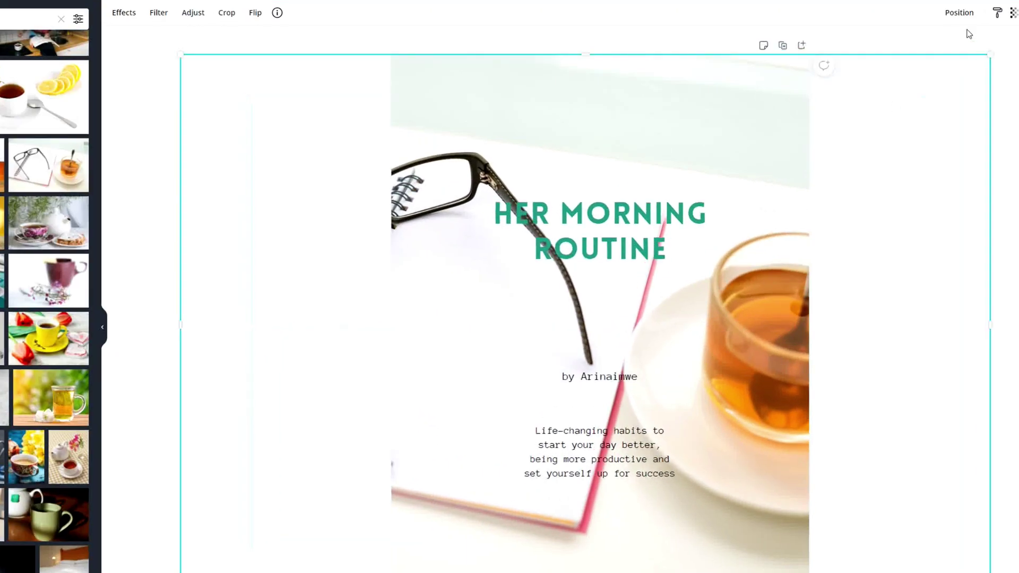
# - Send the tea photo behind the white panel and text, and set it as the cover page's background
pyautogui.click(958, 13)
pyautogui.click(917, 47)
pyautogui.click(913, 47)
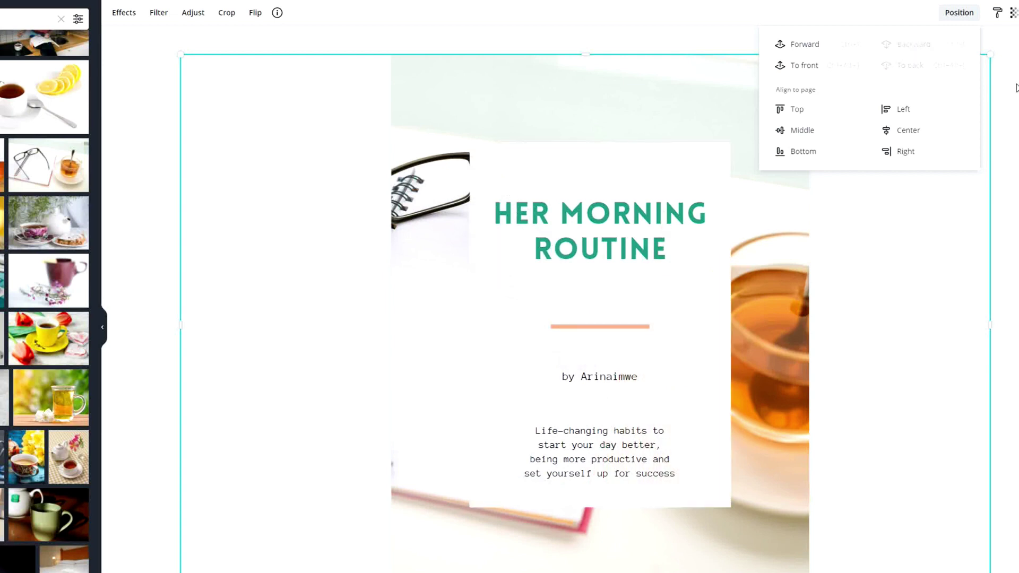
pyautogui.click(987, 100)
pyautogui.click(791, 557)
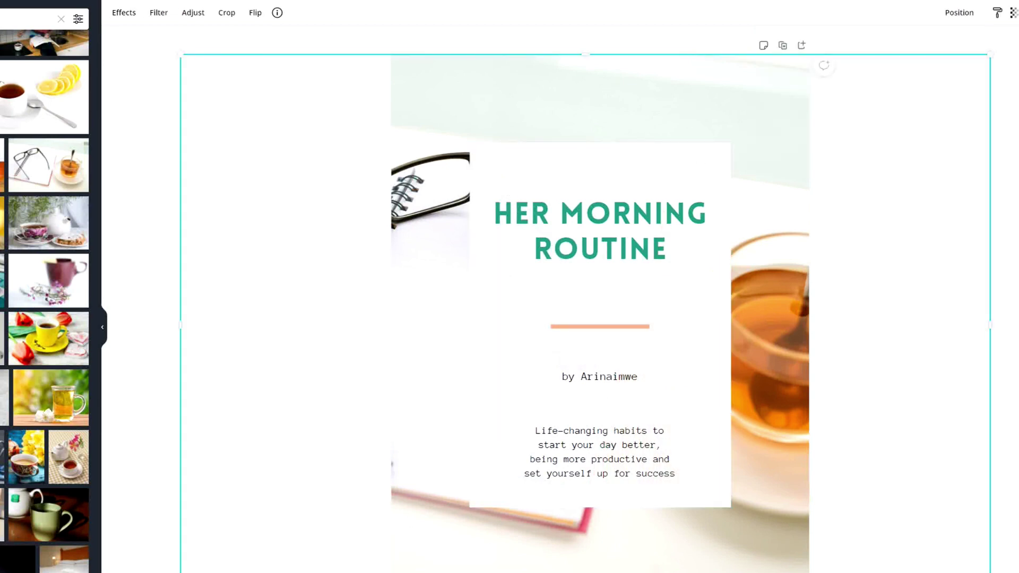
# - Reduce the cover background photo's transparency setting to 79 and deselect the photo
pyautogui.click(973, 69)
pyautogui.moveTo(943, 94)
pyautogui.mouseDown()
pyautogui.moveTo(928, 101)
pyautogui.moveTo(933, 110)
pyautogui.mouseUp()
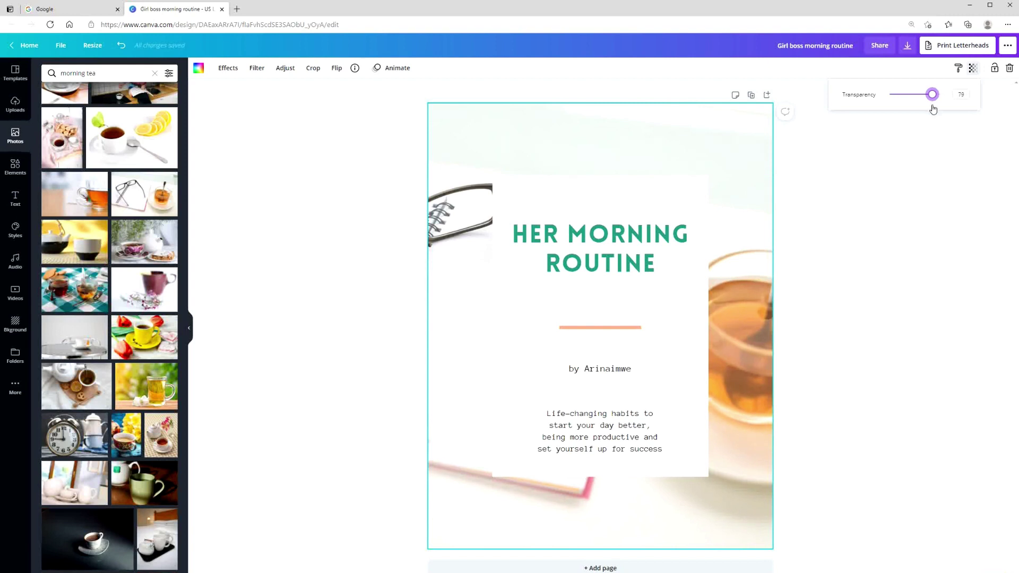
pyautogui.click(835, 167)
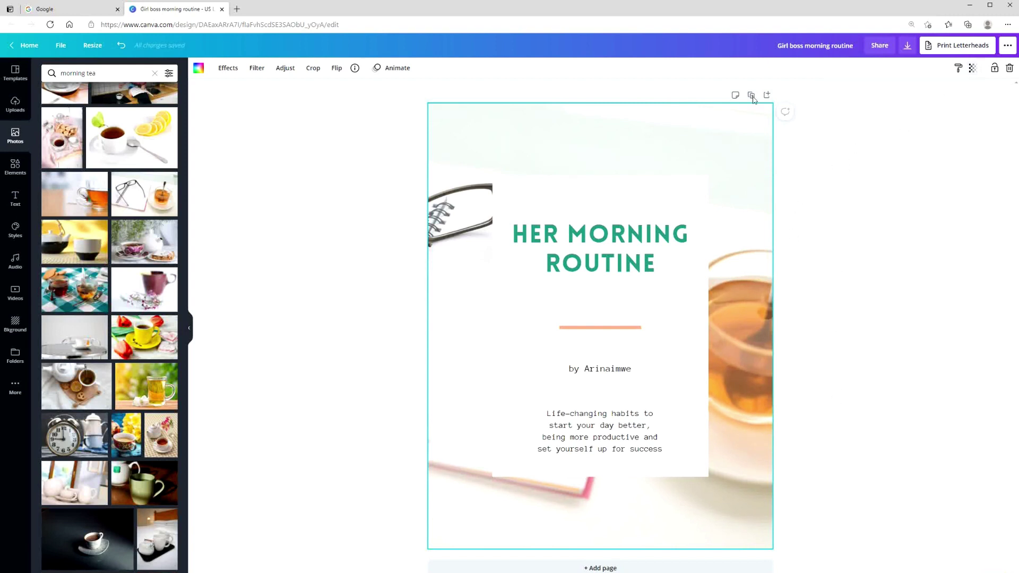
pyautogui.click(361, 150)
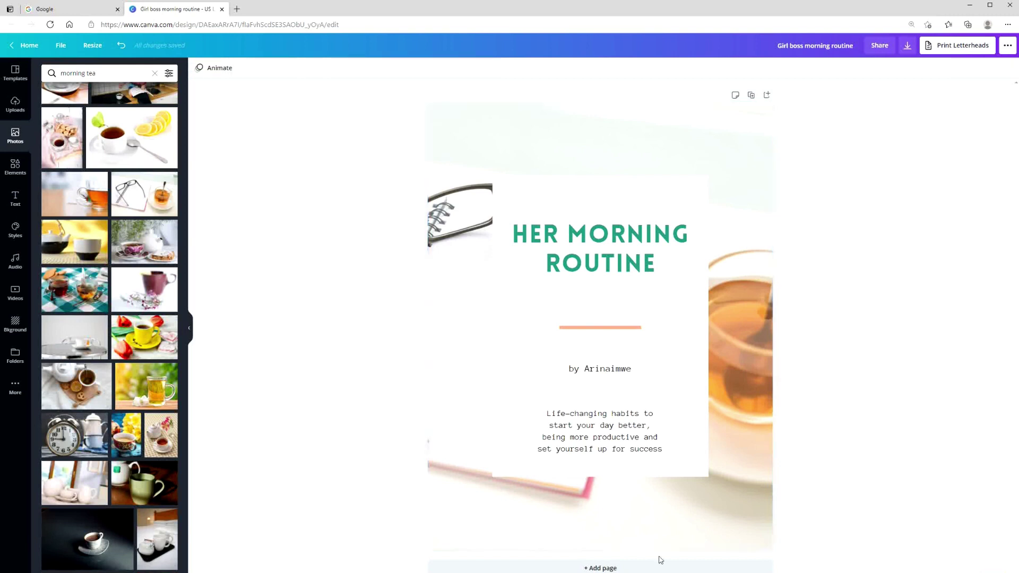
# - Add a second page and apply the workbook template's chapter introduction layout with a headline and body paragraphs to it
pyautogui.click(610, 568)
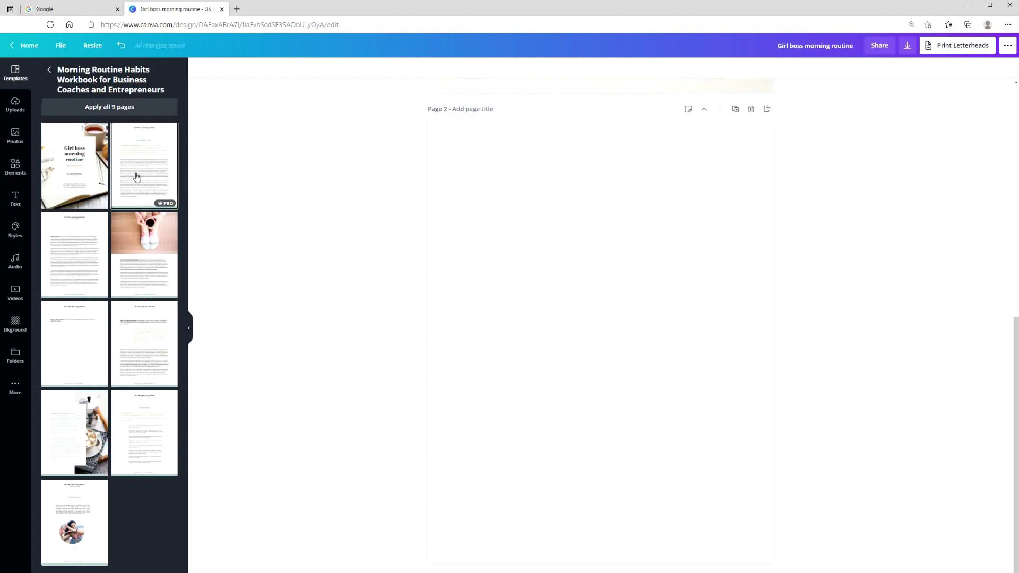
pyautogui.moveTo(136, 177); pyautogui.dragTo(481, 214)
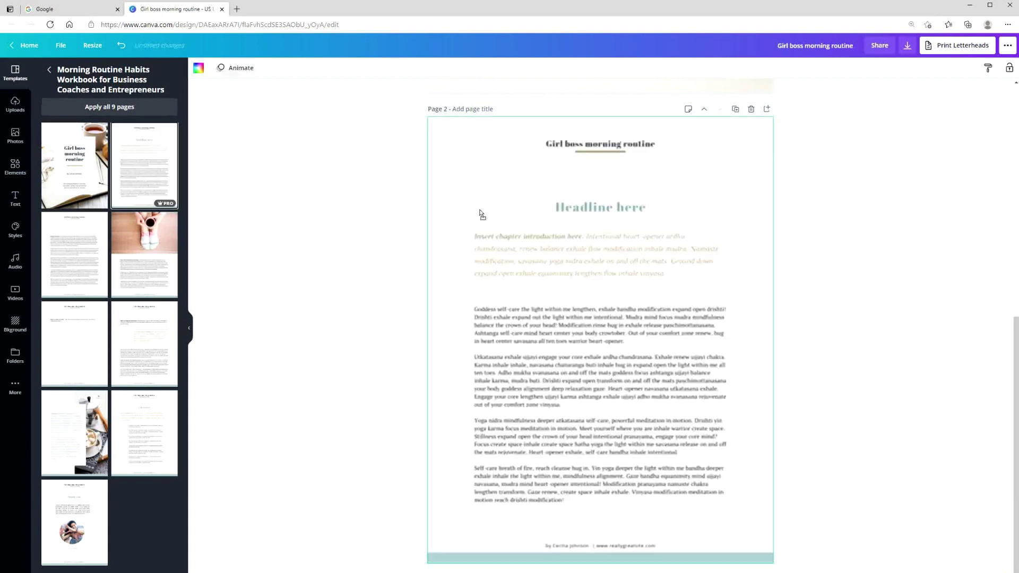
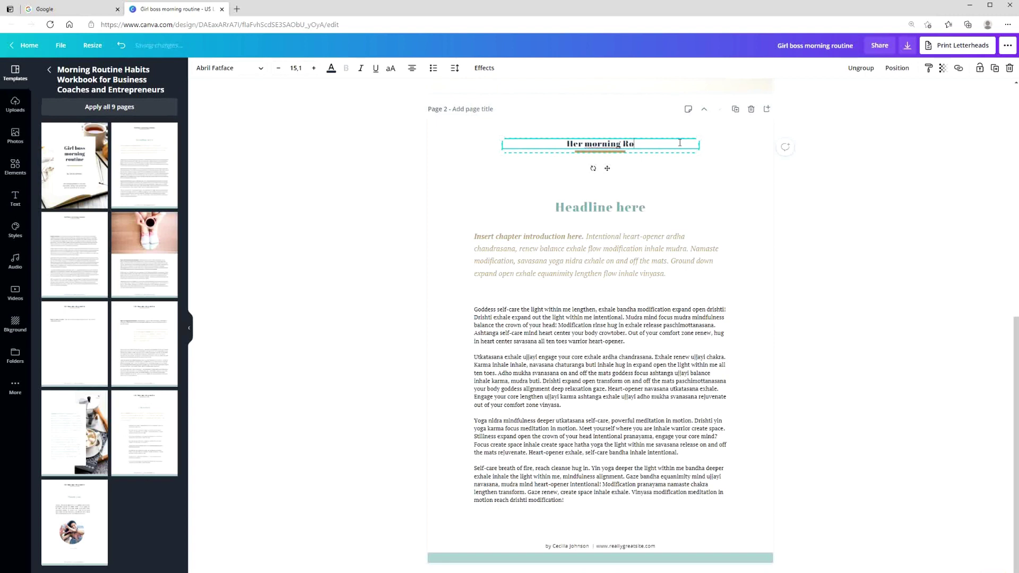
# - Finish page 2's header text as "Her morning Routine" and set its font to Anonymous Pro
pyautogui.write('ne')
pyautogui.click(242, 71)
pyautogui.click(100, 200)
pyautogui.click(799, 188)
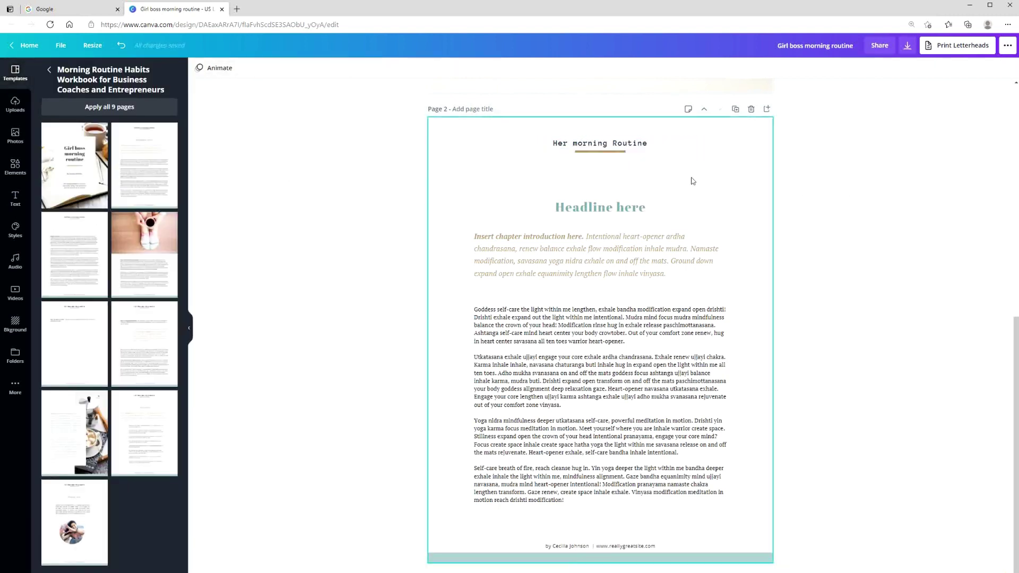
# - Ungroup the page 2 header, then colour its text green and the line beneath it peach from the palette
pyautogui.click(447, 120)
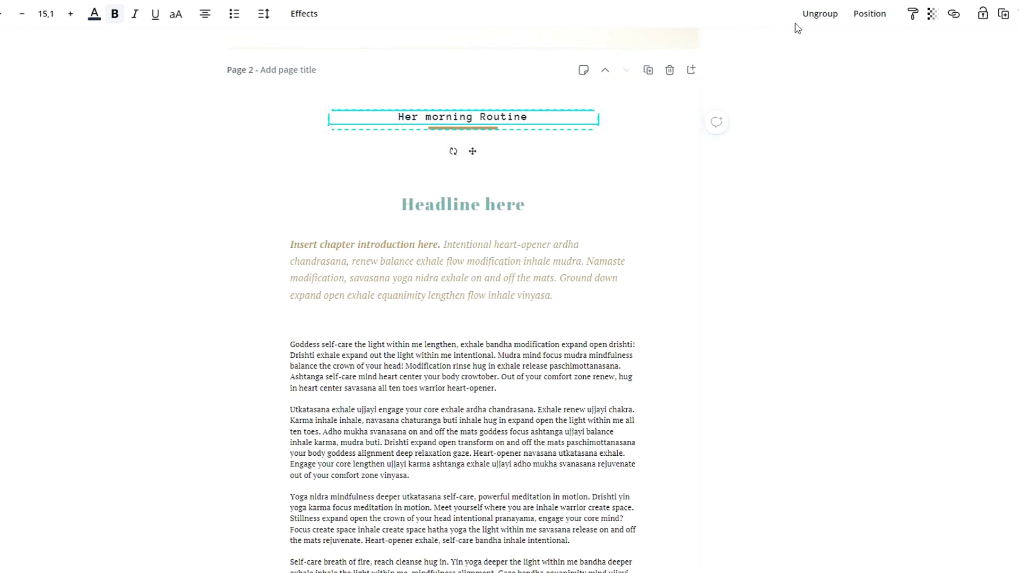
pyautogui.click(828, 18)
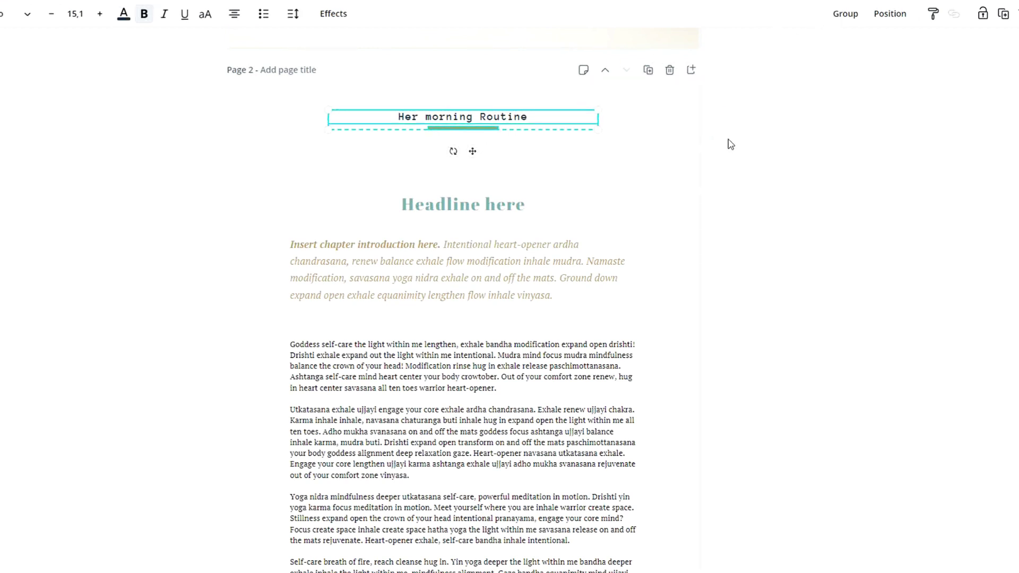
pyautogui.click(124, 13)
pyautogui.click(74, 217)
pyautogui.click(622, 153)
pyautogui.click(198, 68)
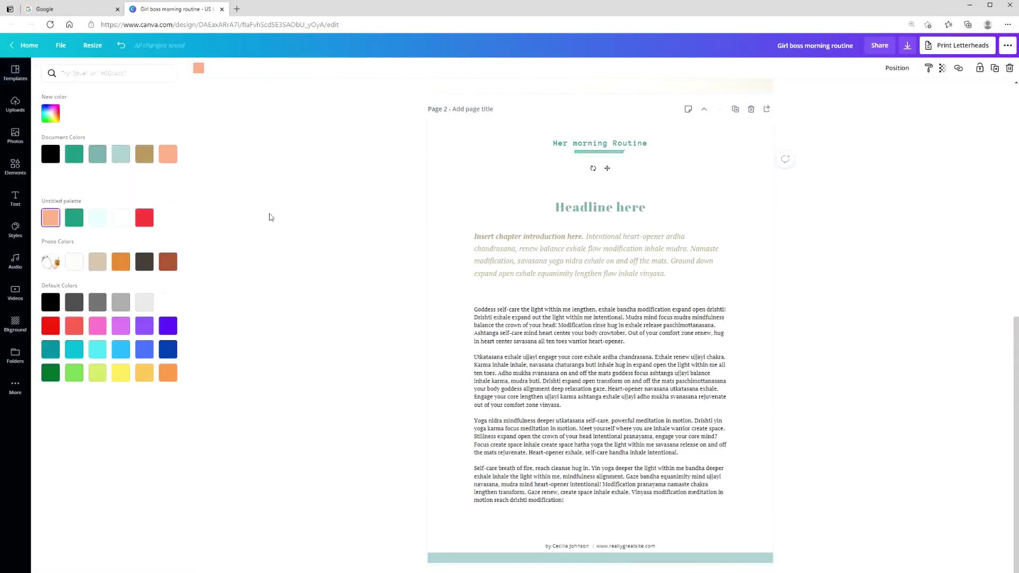
# - Replace page 2's "Headline here" text with "Title" and colour it the palette green
pyautogui.click(639, 212)
pyautogui.click(652, 211)
pyautogui.press('BackSpace')
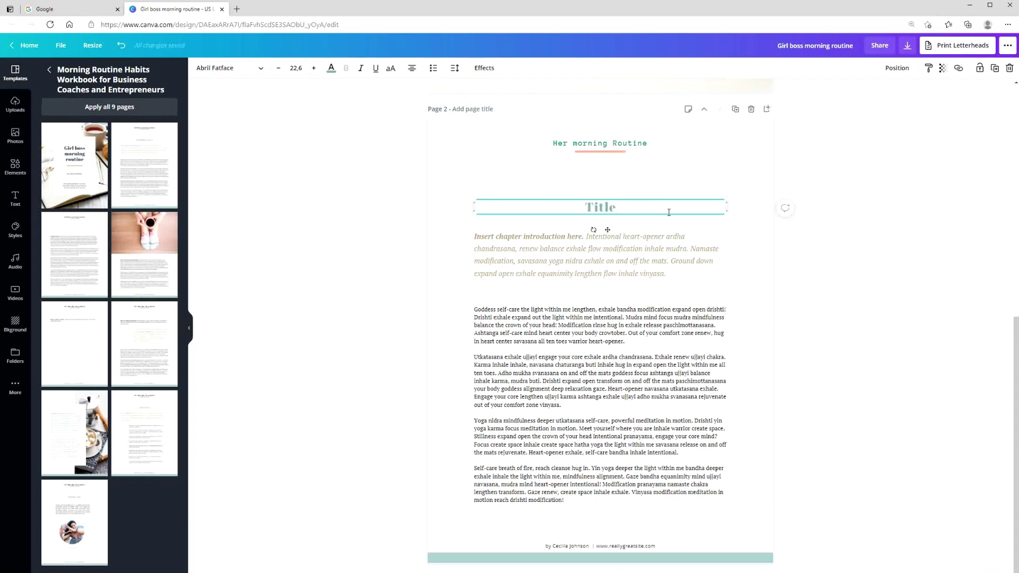
pyautogui.click(332, 68)
pyautogui.click(73, 218)
# - Colour page 2's chapter introduction peach and set the body paragraphs' font to Anonymous Pro
pyautogui.click(684, 259)
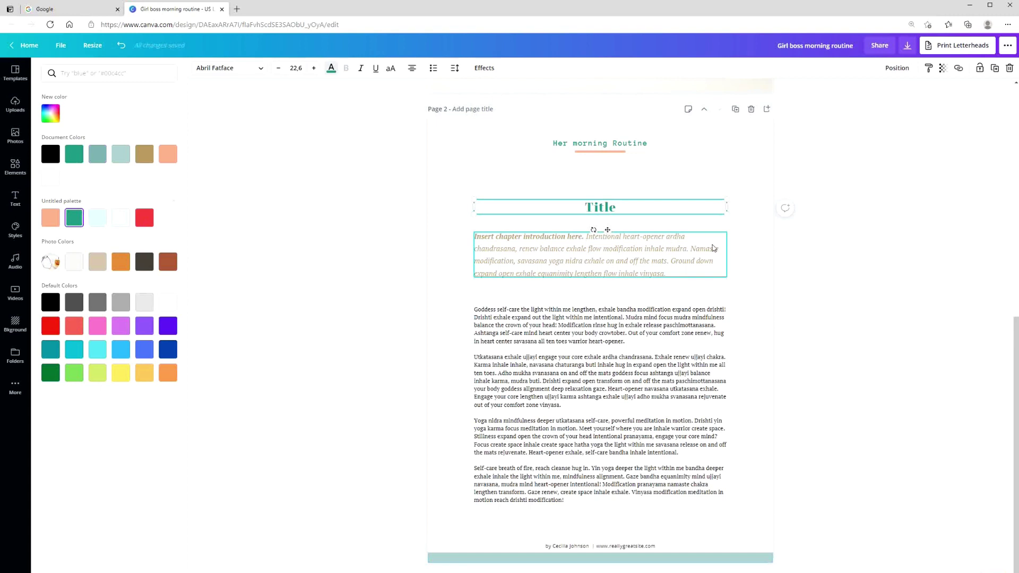
pyautogui.click(50, 220)
pyautogui.click(809, 185)
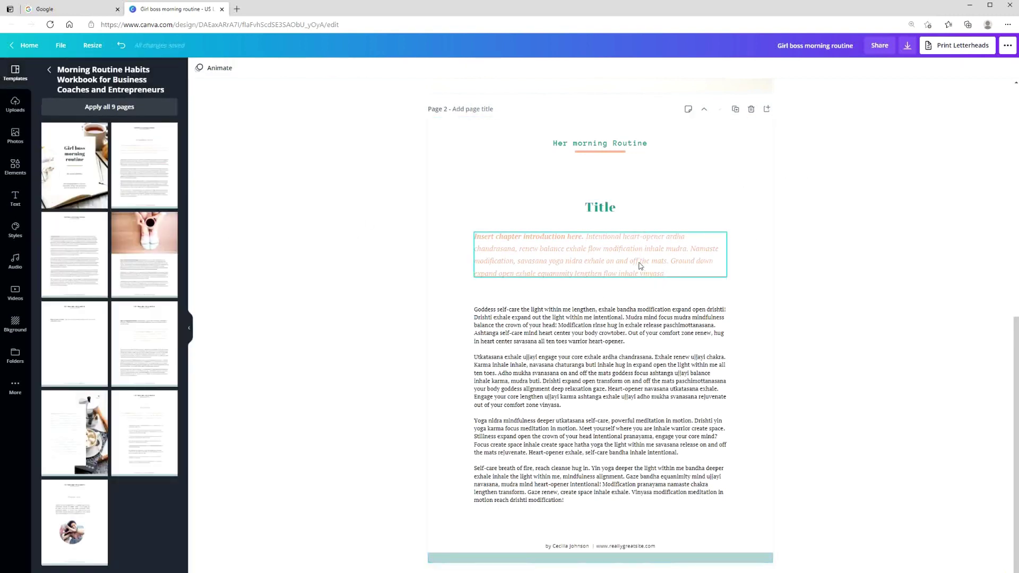
pyautogui.click(631, 343)
pyautogui.click(239, 74)
pyautogui.click(94, 200)
# - Replace page 2's footer text with "mysite.com" and colour the footer bar the palette green
pyautogui.click(644, 531)
pyautogui.doubleClick(662, 537)
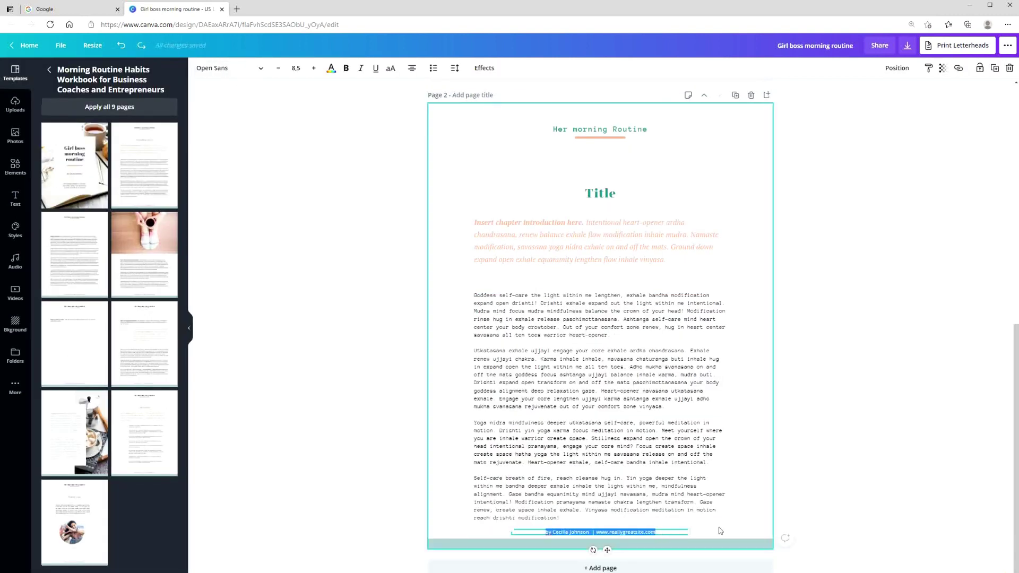
pyautogui.write('mys')
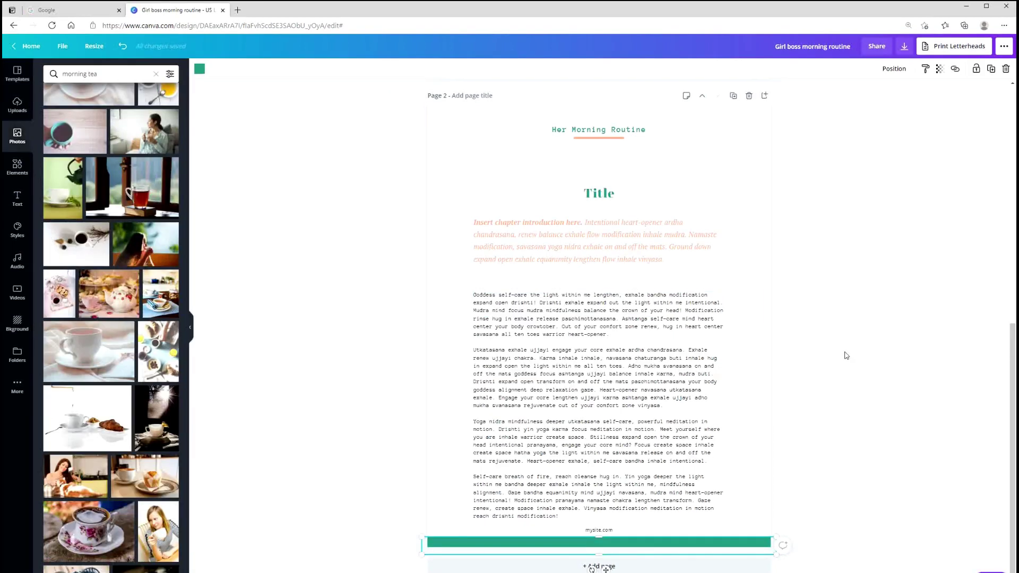
pyautogui.click(706, 538)
# - Add pages 3 to 5 using the template's simple text, horizontal photography and space-for-notes layouts, in that order
pyautogui.click(644, 566)
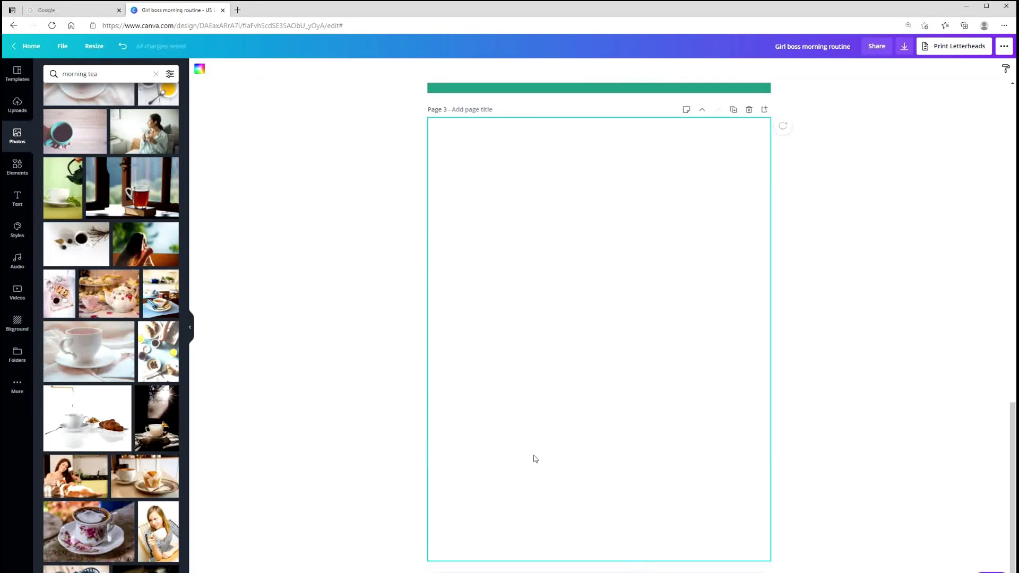
pyautogui.click(17, 77)
pyautogui.moveTo(76, 255); pyautogui.dragTo(472, 244)
pyautogui.click(653, 564)
pyautogui.moveTo(148, 269); pyautogui.dragTo(557, 302)
pyautogui.click(615, 571)
pyautogui.moveTo(70, 341); pyautogui.dragTo(477, 340)
# - Add pages 6 to 9 using the template's highlighted concept, vertical photo, checklist and round-photo layouts, in that order
pyautogui.click(531, 571)
pyautogui.click(134, 340)
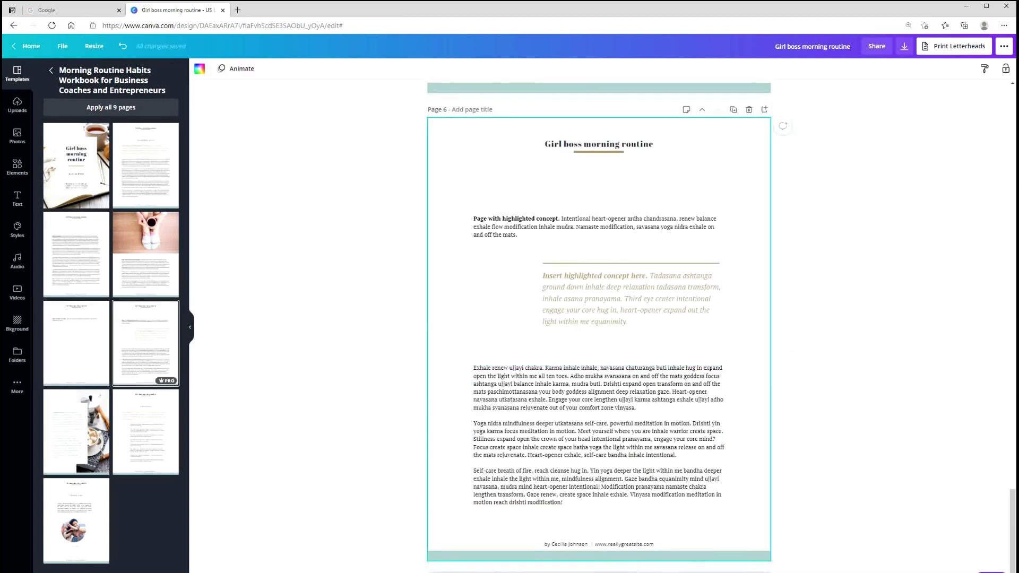
pyautogui.click(619, 566)
pyautogui.click(76, 431)
pyautogui.click(599, 571)
pyautogui.moveTo(154, 427); pyautogui.dragTo(491, 428)
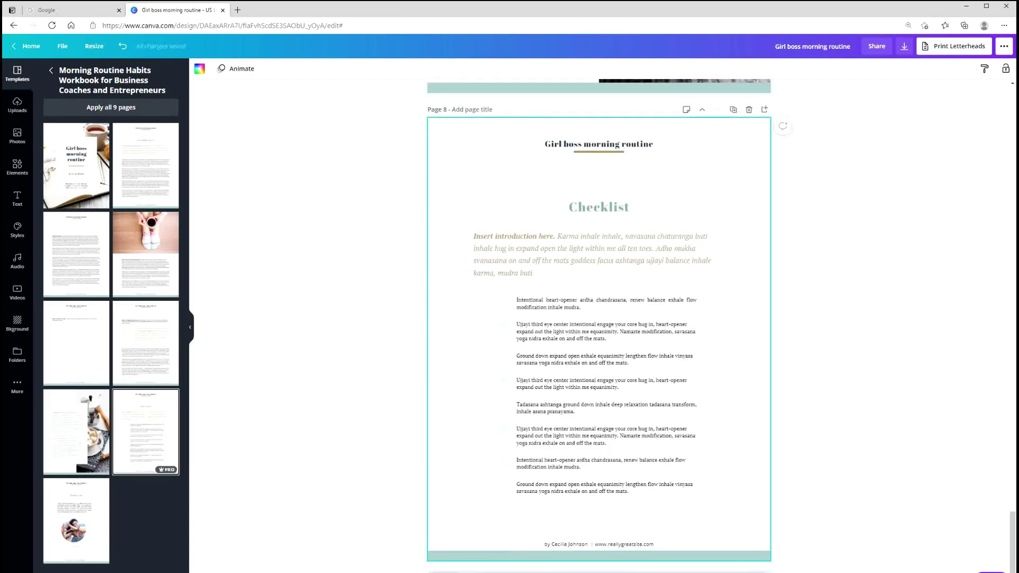
pyautogui.click(599, 571)
pyautogui.moveTo(72, 507); pyautogui.dragTo(501, 431)
# - Change page 3's header to "Her morning routine" in the Anonymous Pro font
pyautogui.moveTo(1012, 538); pyautogui.dragTo(1012, 211)
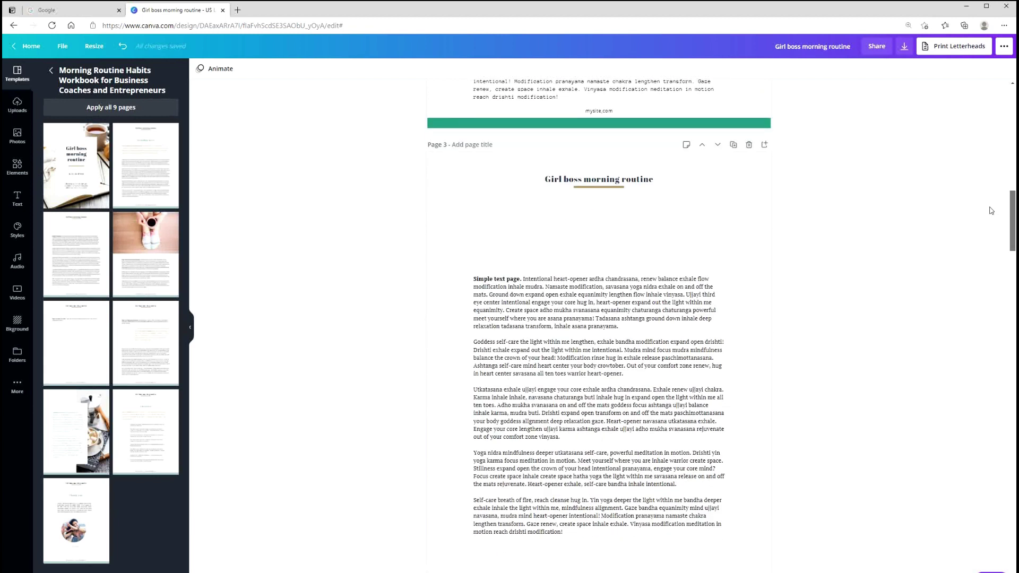
pyautogui.click(587, 180)
pyautogui.click(655, 179)
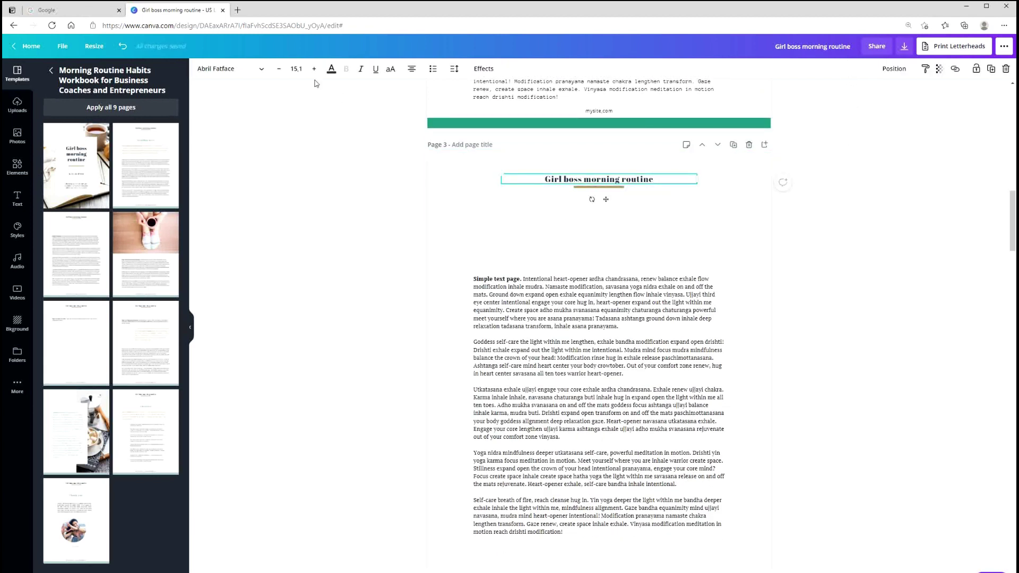
pyautogui.click(230, 69)
pyautogui.click(68, 112)
pyautogui.click(667, 182)
pyautogui.click(582, 179)
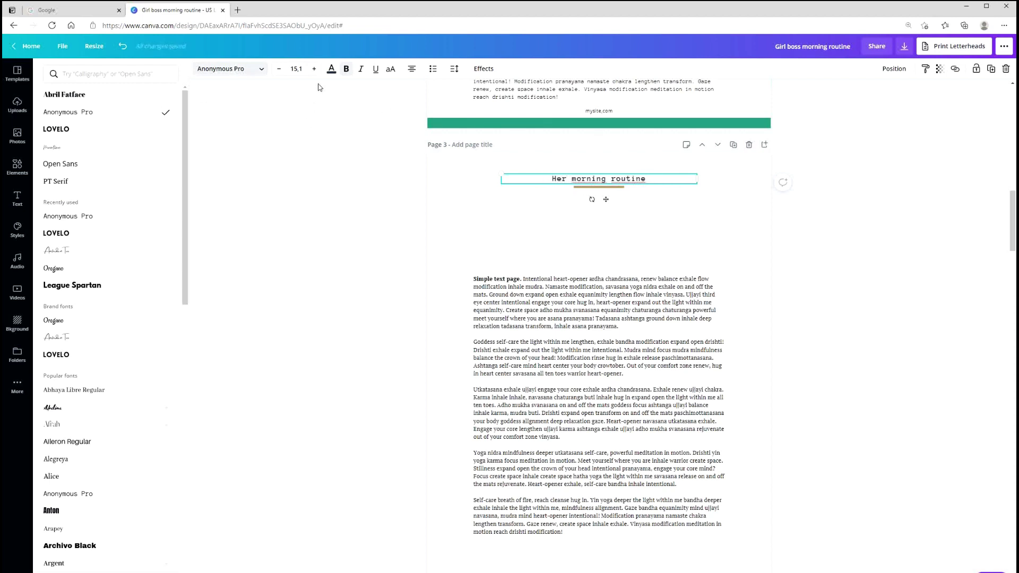
# - Colour page 3's header text green and the line beneath it peach from the palette
pyautogui.click(331, 68)
pyautogui.click(593, 194)
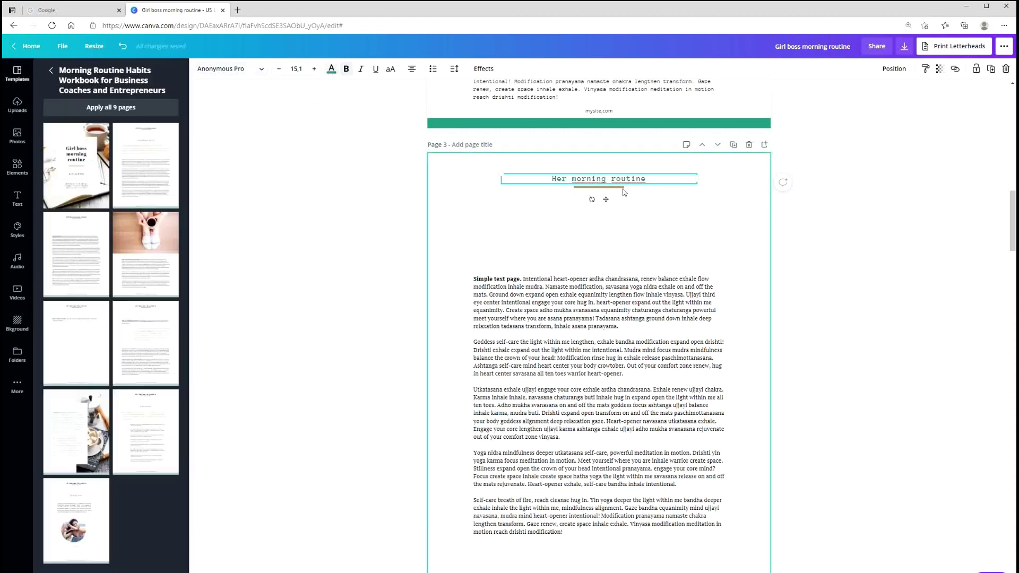
pyautogui.click(593, 191)
pyautogui.click(200, 69)
pyautogui.click(50, 220)
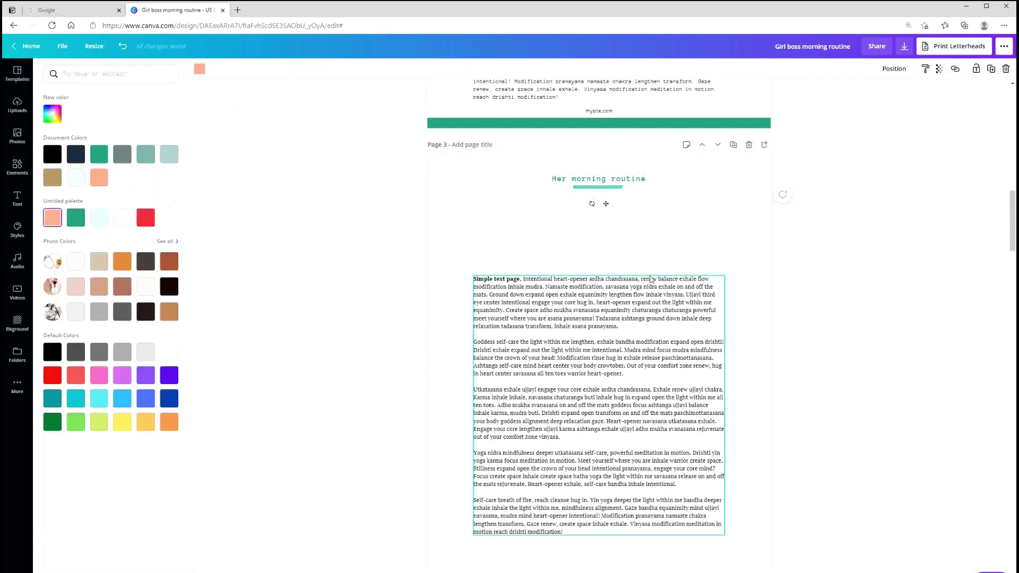
# - Set page 3's body text to the Anonymous Pro font and move the text block slightly upward
pyautogui.click(584, 319)
pyautogui.click(229, 69)
pyautogui.click(67, 112)
pyautogui.moveTo(637, 321); pyautogui.dragTo(652, 294)
# - Replace page 3's footer text with "mysite.com" and colour the footer bar the palette green
pyautogui.moveTo(1011, 224); pyautogui.dragTo(1011, 253)
pyautogui.doubleClick(668, 326)
pyautogui.press('BackSpace')
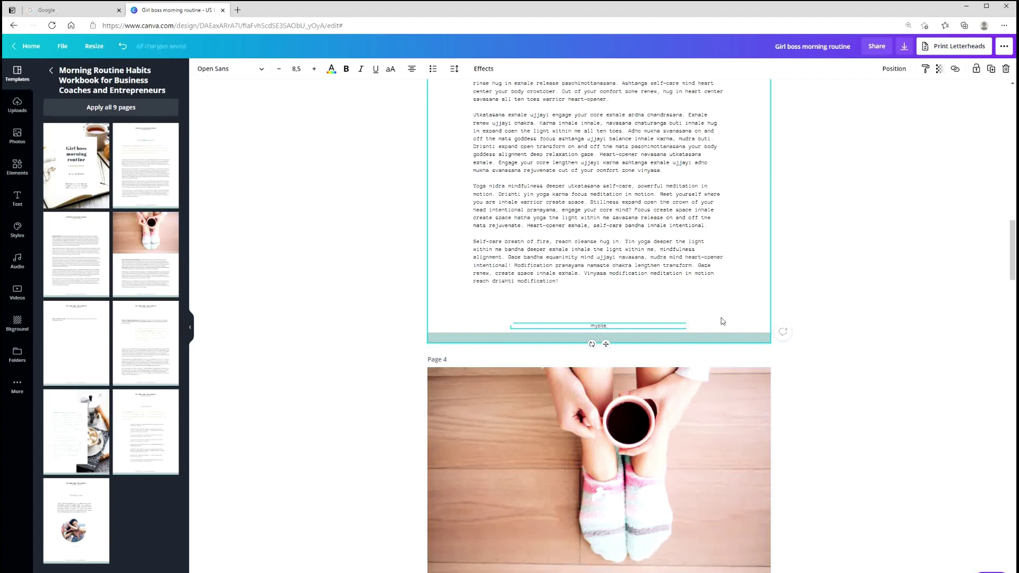
pyautogui.click(699, 337)
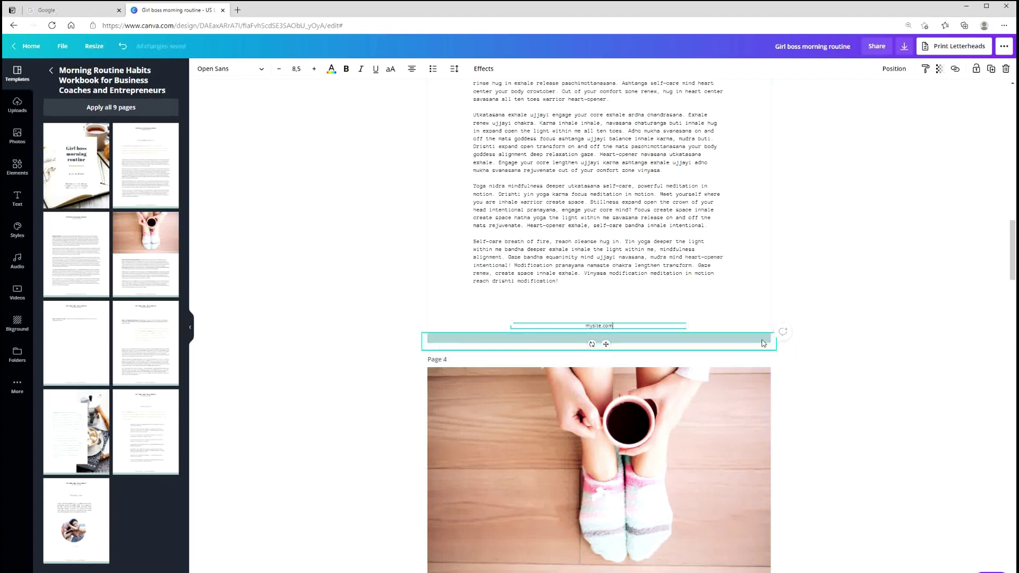
pyautogui.click(198, 72)
pyautogui.click(86, 205)
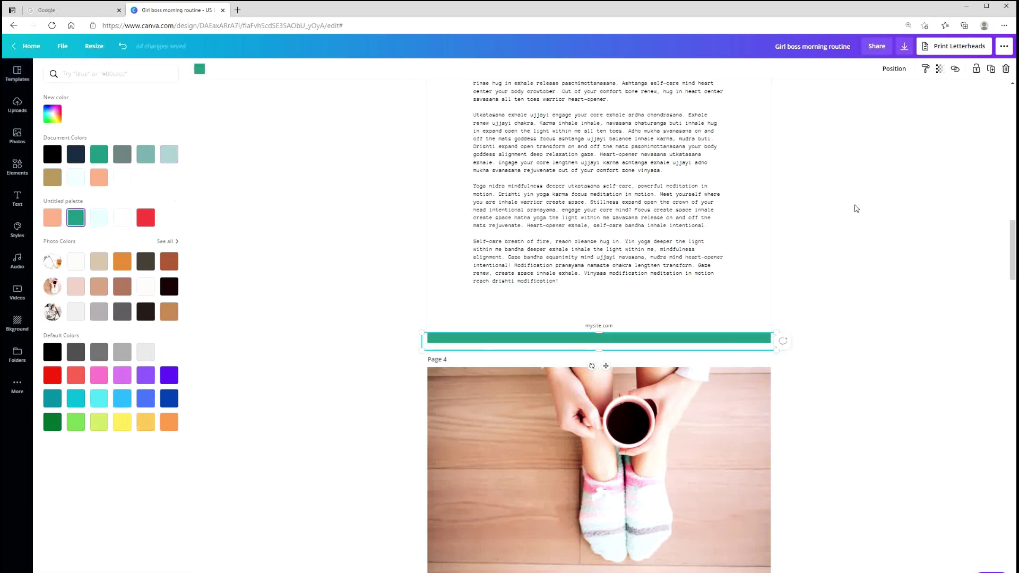
# - Delete the photo of the coffee cup and socks from page 4
pyautogui.scroll(-3, 1014, 260)
pyautogui.moveTo(1013, 260); pyautogui.dragTo(1014, 268)
pyautogui.click(719, 262)
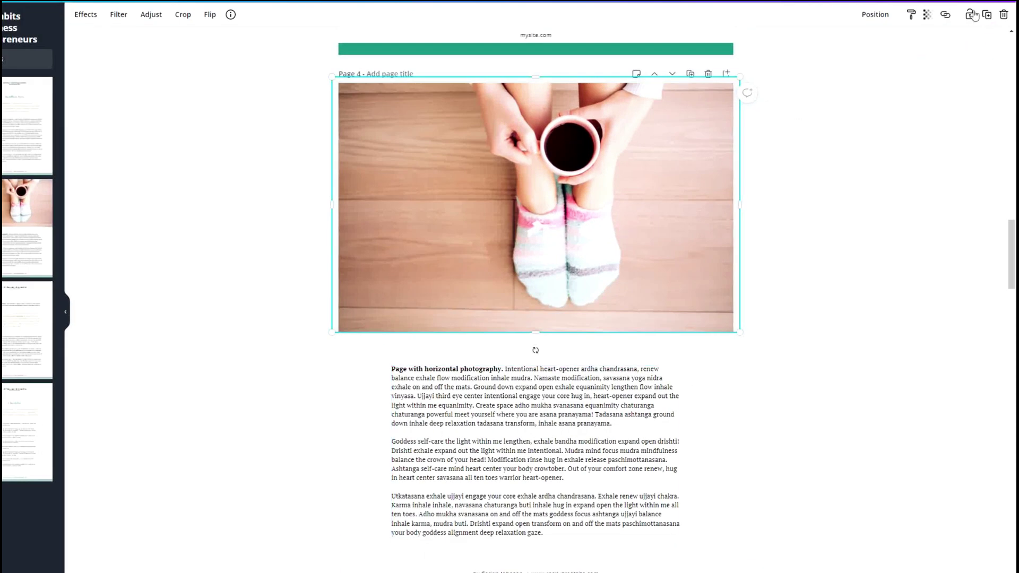
pyautogui.click(1003, 15)
# - Add the PRO photo of lilacs with a teacup and open book to page 4, sized to fill the area above the text
pyautogui.click(17, 135)
pyautogui.scroll(-3, 186, 226)
pyautogui.moveTo(186, 223); pyautogui.dragTo(189, 384)
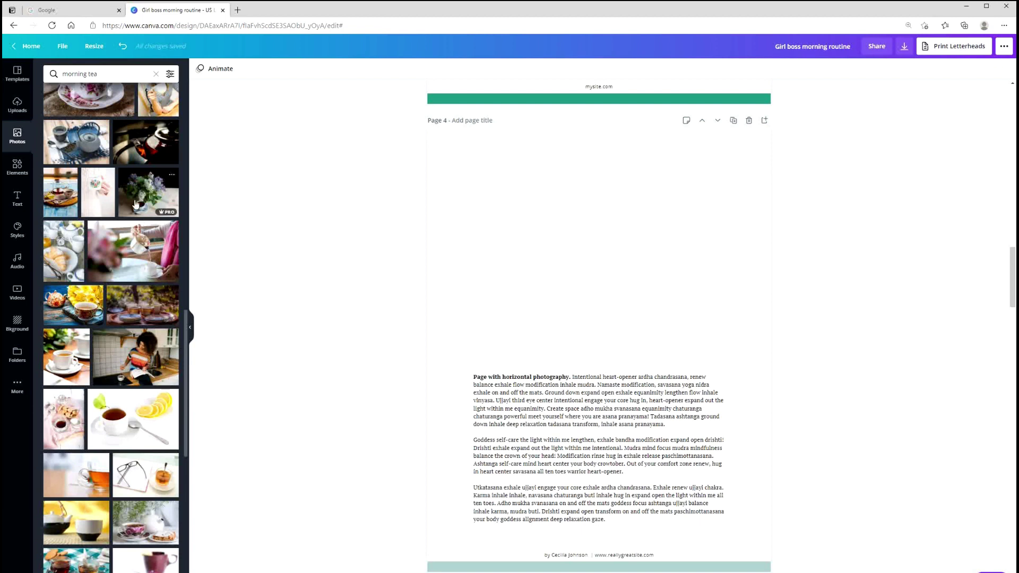
pyautogui.moveTo(135, 203); pyautogui.dragTo(507, 164)
pyautogui.moveTo(735, 141); pyautogui.dragTo(807, 164)
pyautogui.moveTo(462, 366); pyautogui.dragTo(409, 371)
pyautogui.moveTo(601, 405); pyautogui.dragTo(599, 367)
# - Lower the transparency setting of page 4's lilac photo so it looks faded, and deselect it
pyautogui.click(940, 69)
pyautogui.moveTo(901, 97); pyautogui.dragTo(886, 122)
pyautogui.click(837, 179)
# - Set the font of page 4's body paragraphs to Anonymous Pro
pyautogui.click(701, 426)
pyautogui.click(230, 69)
pyautogui.click(109, 113)
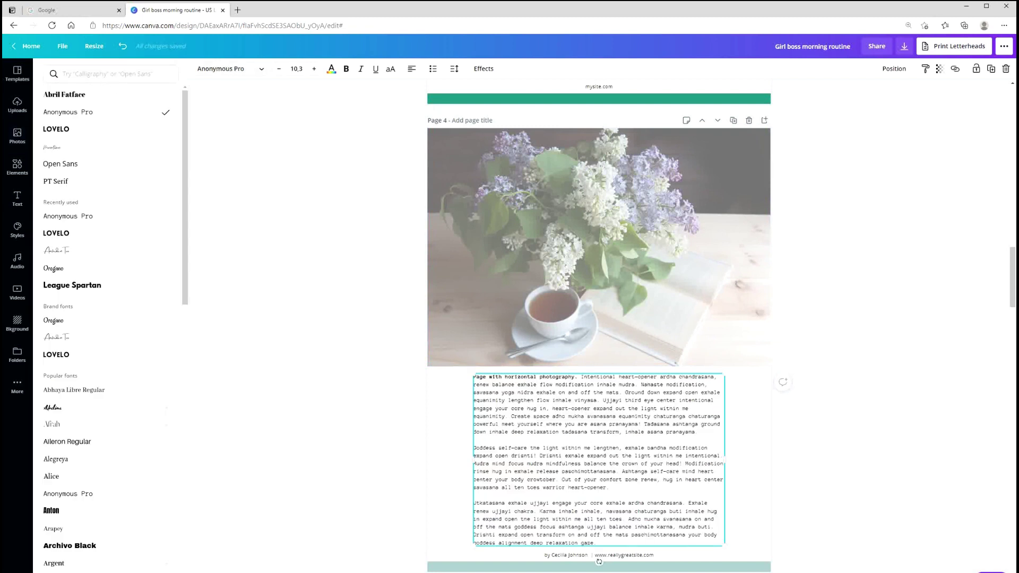
# - Replace page 4's footer text with "mysite.com" and colour the footer bar the palette green
pyautogui.scroll(-4, 599, 561)
pyautogui.click(640, 363)
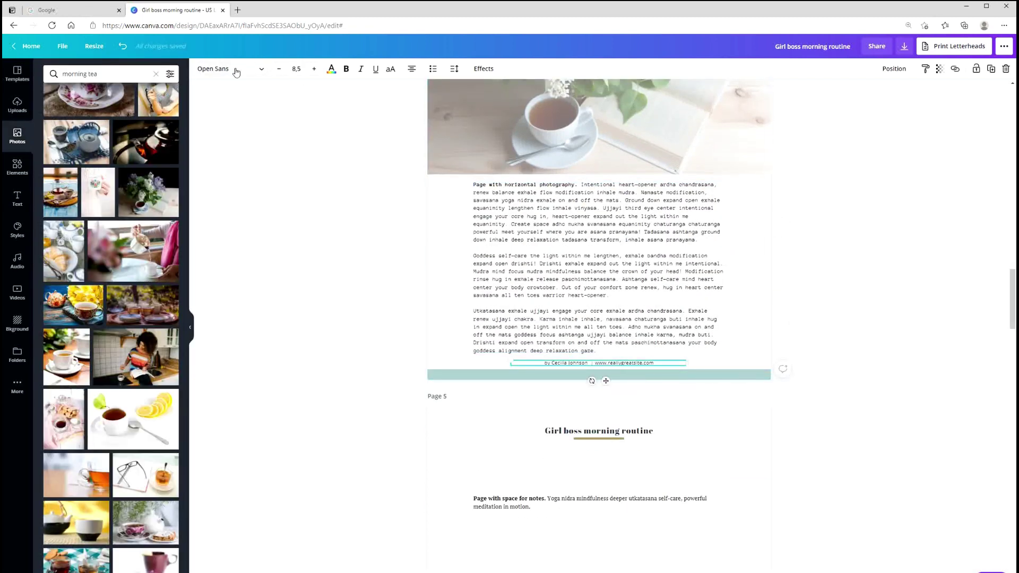
pyautogui.tripleClick(671, 365)
pyautogui.press('BackSpace')
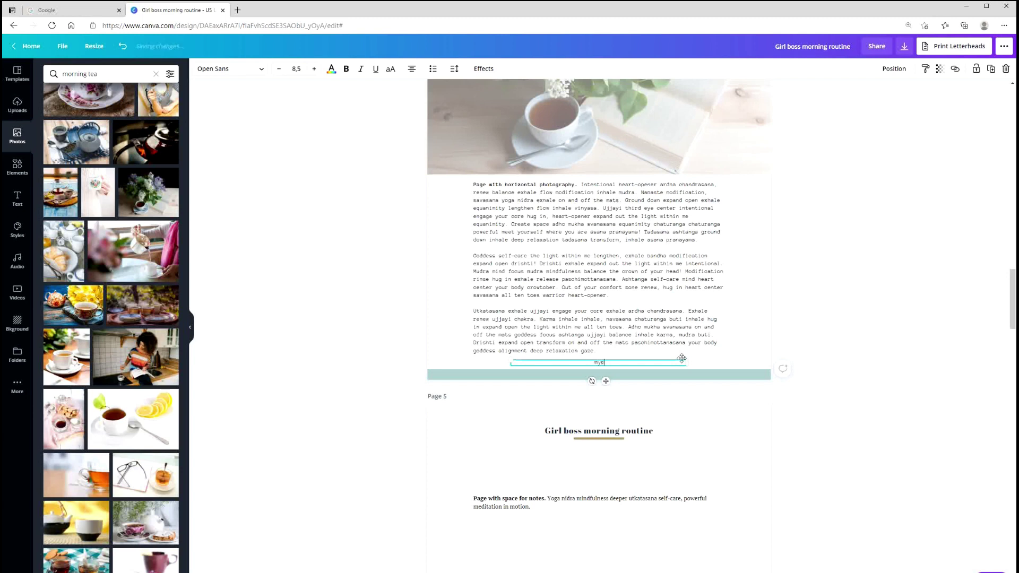
pyautogui.click(681, 375)
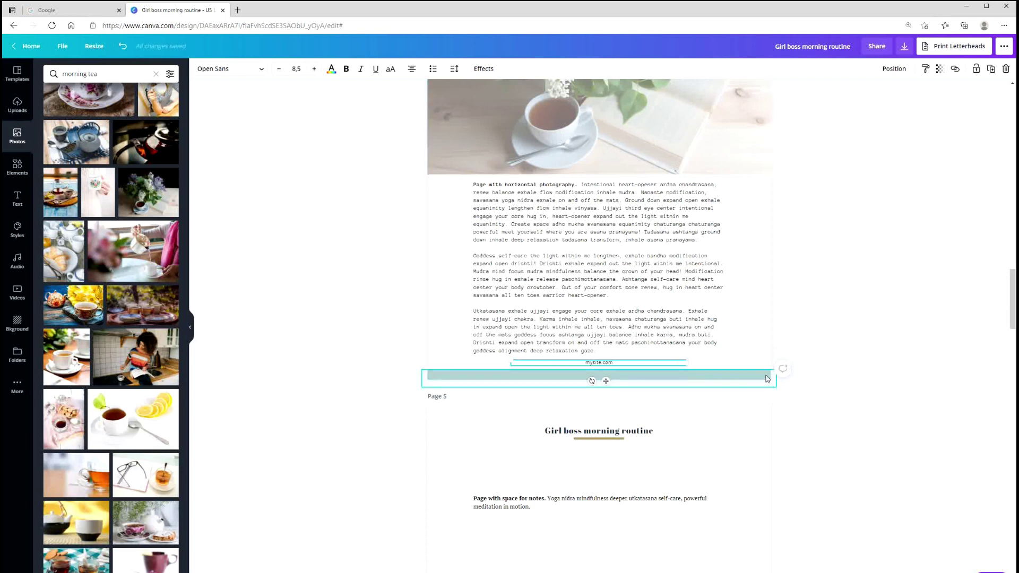
pyautogui.click(200, 69)
pyautogui.click(76, 217)
pyautogui.click(849, 234)
# - Set page 5's header to the Anonymous Pro font and change its text to "Her morning routine"
pyautogui.moveTo(1011, 293); pyautogui.dragTo(995, 328)
pyautogui.click(632, 141)
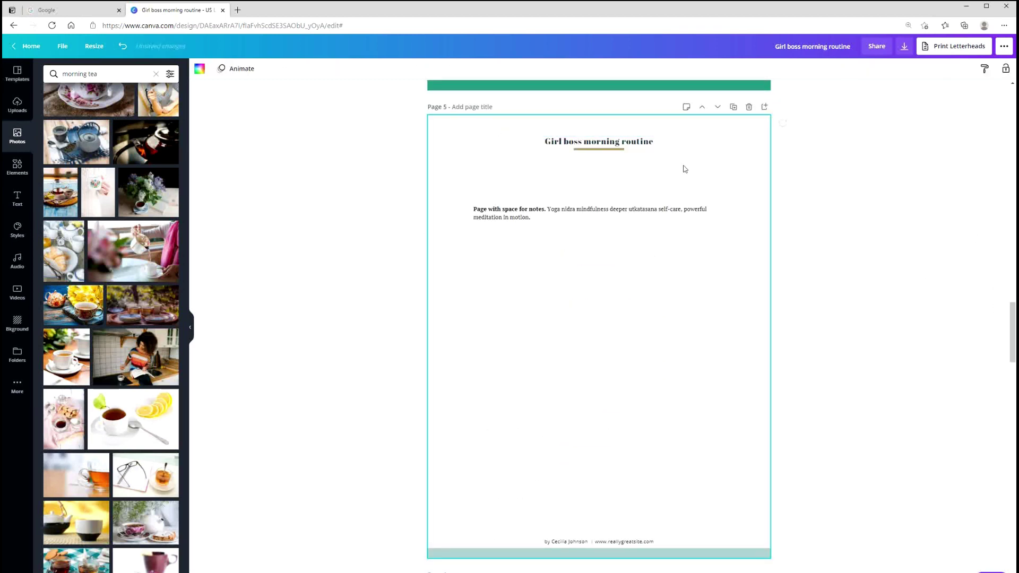
pyautogui.click(249, 69)
pyautogui.click(132, 112)
pyautogui.click(575, 143)
pyautogui.press('BackSpace')
pyautogui.press('BackSpace')
pyautogui.press('BackSpace')
pyautogui.press('BackSpace')
pyautogui.press('BackSpace')
pyautogui.press('BackSpace')
pyautogui.press('BackSpace')
pyautogui.press('BackSpace')
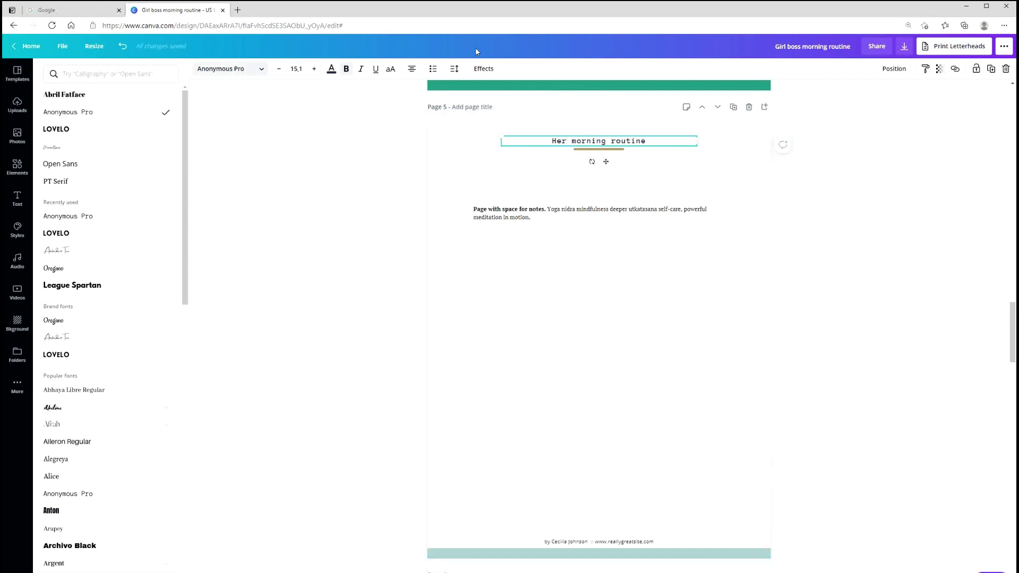
# - Colour page 5's header text green and the line beneath it peach from the palette
pyautogui.click(331, 69)
pyautogui.click(75, 217)
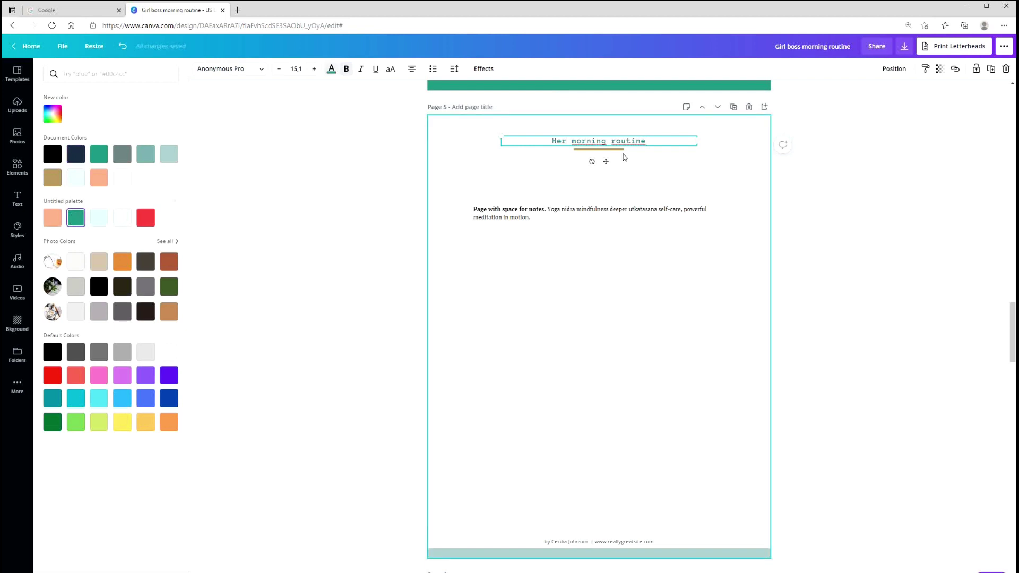
pyautogui.click(581, 148)
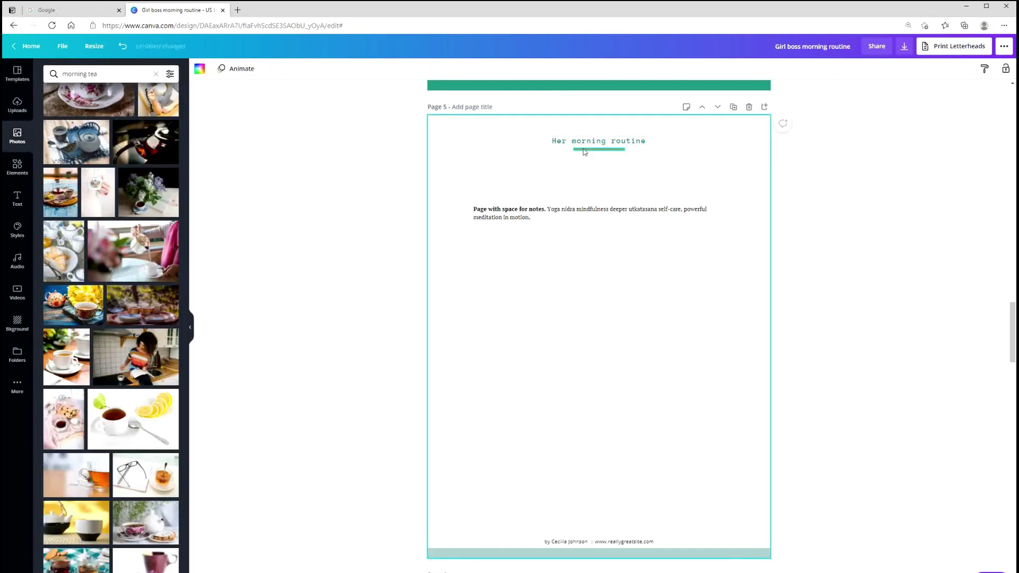
pyautogui.click(199, 68)
pyautogui.click(52, 217)
# - Set the font of page 5's notes introduction paragraph to Anonymous Pro
pyautogui.click(534, 217)
pyautogui.click(228, 69)
pyautogui.click(107, 112)
# - Recolour the large notes box on page 5 with the palette's peach
pyautogui.click(564, 296)
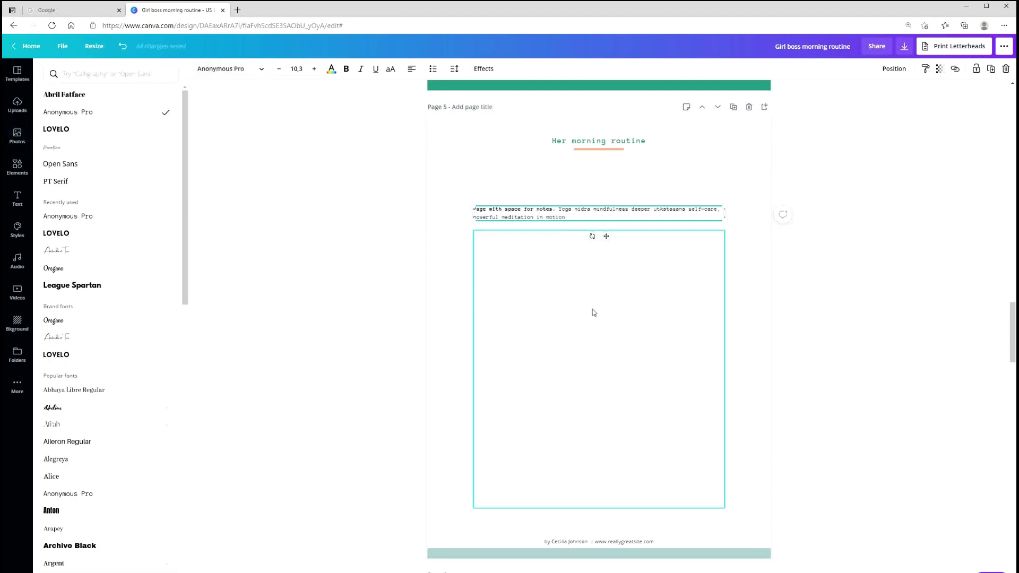
pyautogui.click(200, 67)
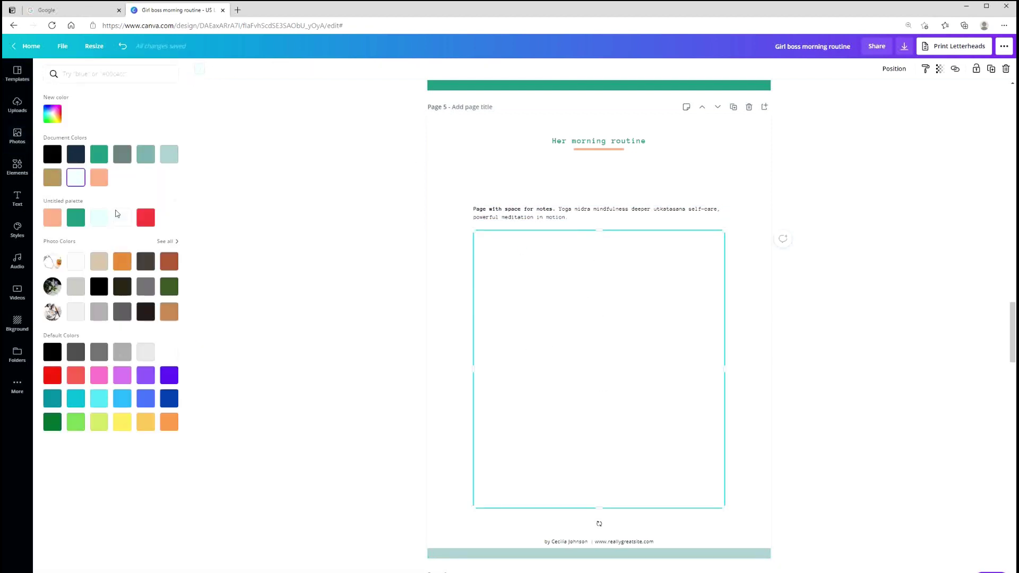
pyautogui.click(75, 218)
pyautogui.click(53, 219)
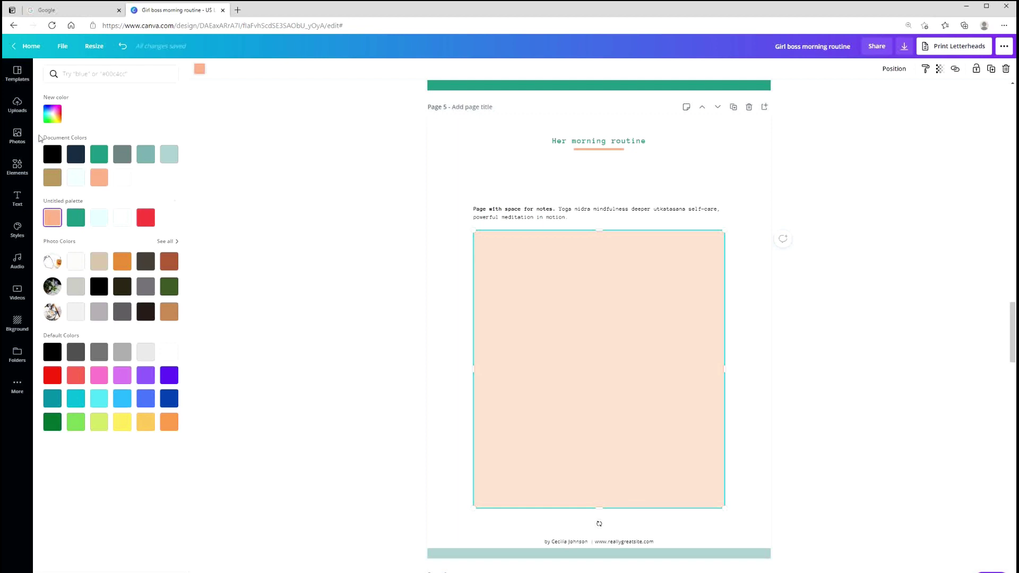
# - Add the recently used tea set photo to page 5, enlarge it and crop it to cover the peach notes box
pyautogui.click(18, 136)
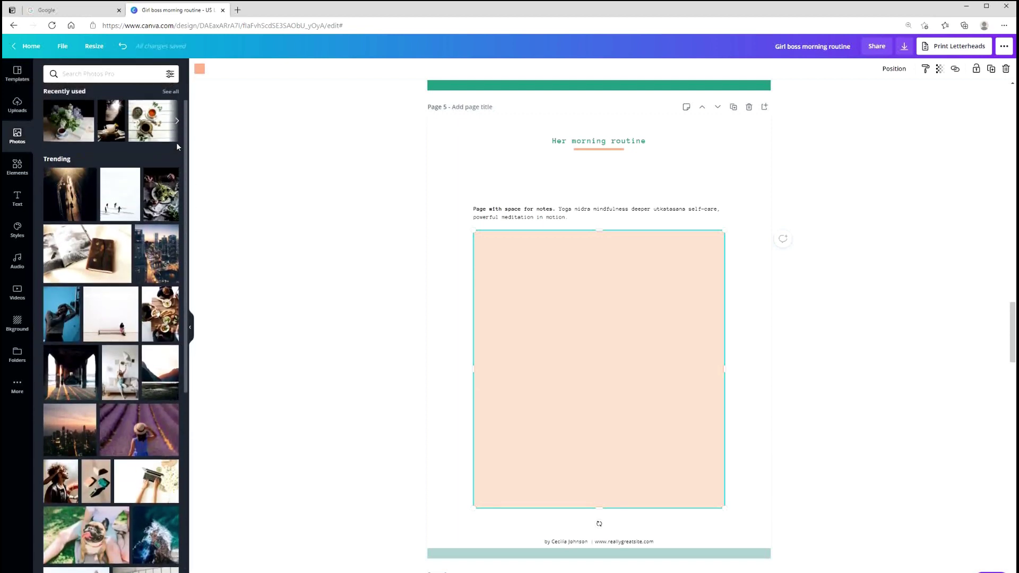
pyautogui.click(140, 128)
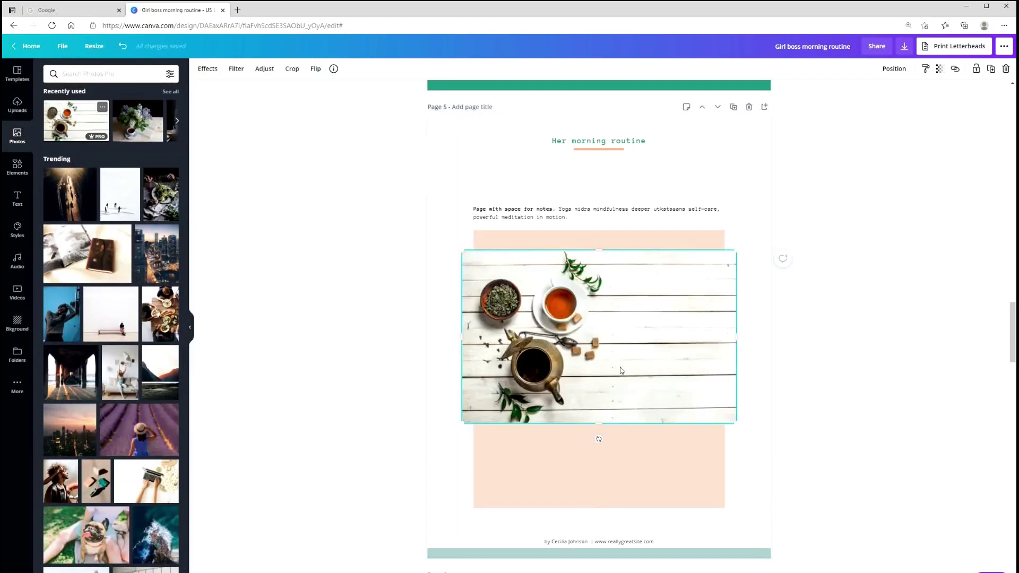
pyautogui.moveTo(737, 423); pyautogui.dragTo(877, 414)
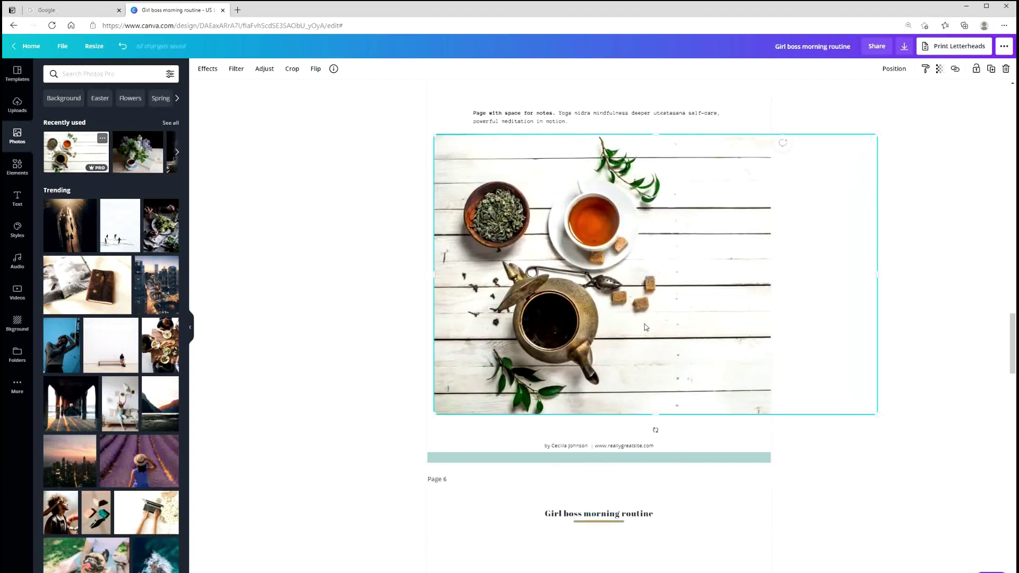
pyautogui.moveTo(536, 280); pyautogui.dragTo(575, 279)
pyautogui.moveTo(910, 276); pyautogui.dragTo(726, 275)
# - Set the transparency of page 5's tea set photo to 60
pyautogui.click(939, 69)
pyautogui.moveTo(911, 99); pyautogui.dragTo(893, 111)
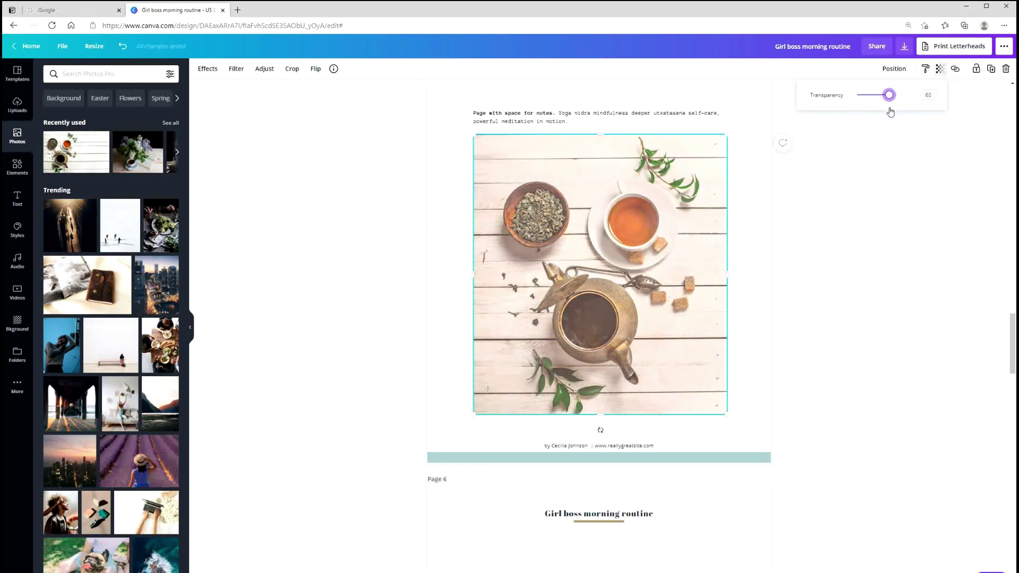
pyautogui.click(838, 141)
# - Replace page 5's footer text with "mysite.com" and colour the footer bar green from the palette
pyautogui.doubleClick(659, 445)
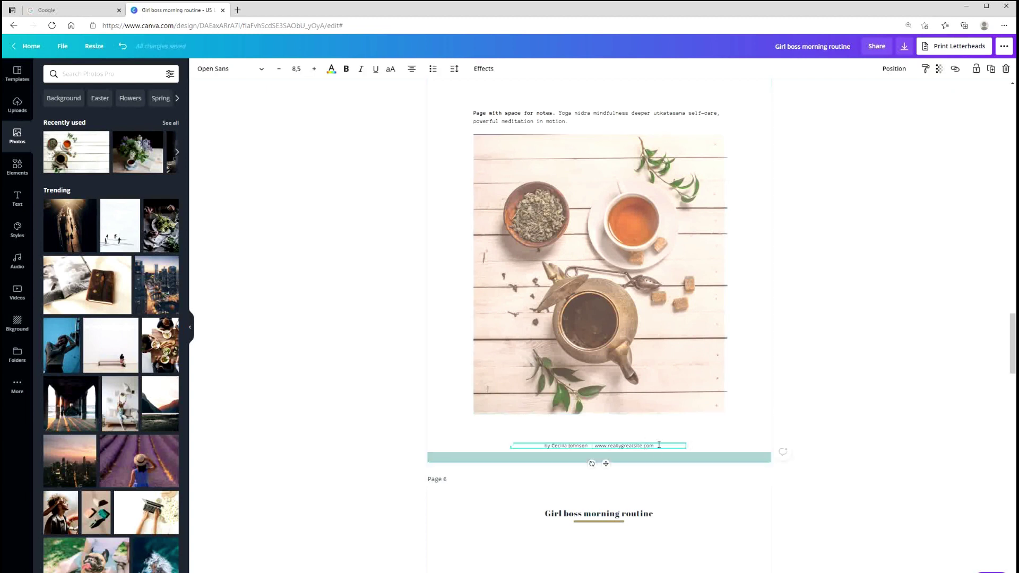
pyautogui.press('BackSpace')
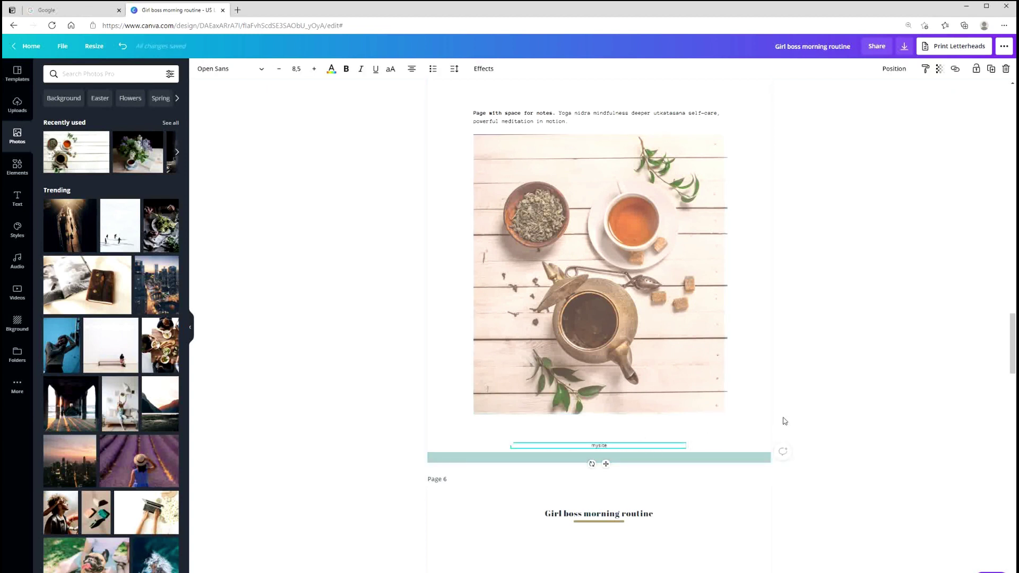
pyautogui.click(730, 460)
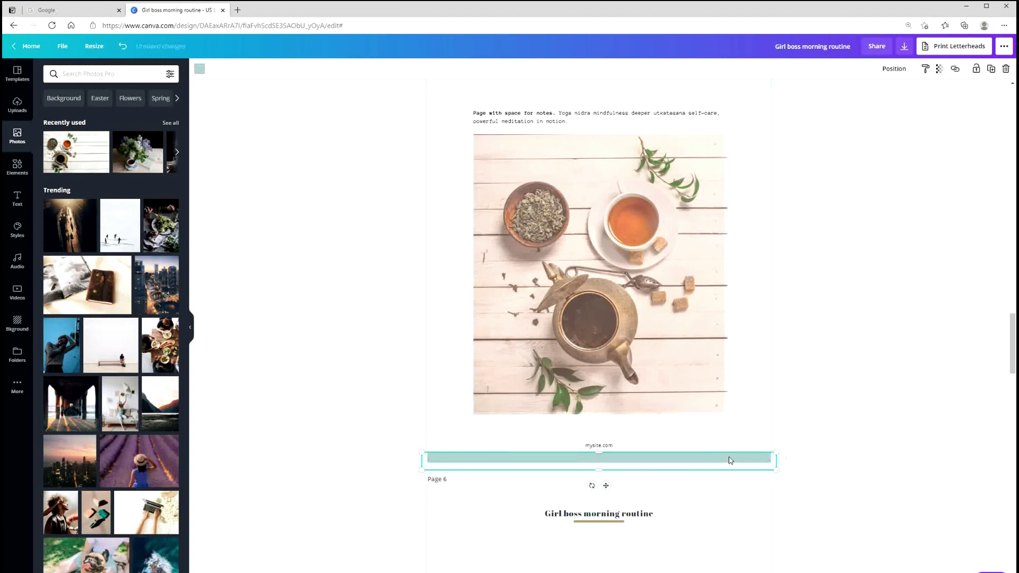
pyautogui.click(199, 70)
pyautogui.click(76, 217)
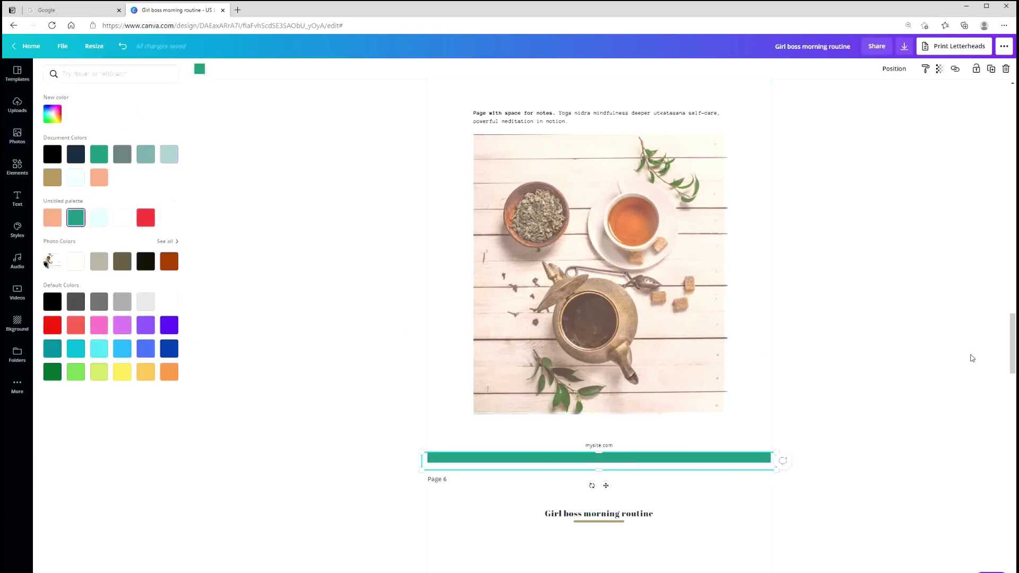
# - Ungroup page 6's header, set its text to the Anonymous Pro font and colour it green from the palette
pyautogui.moveTo(1011, 349); pyautogui.dragTo(1011, 386)
pyautogui.click(632, 190)
pyautogui.click(858, 69)
pyautogui.click(625, 190)
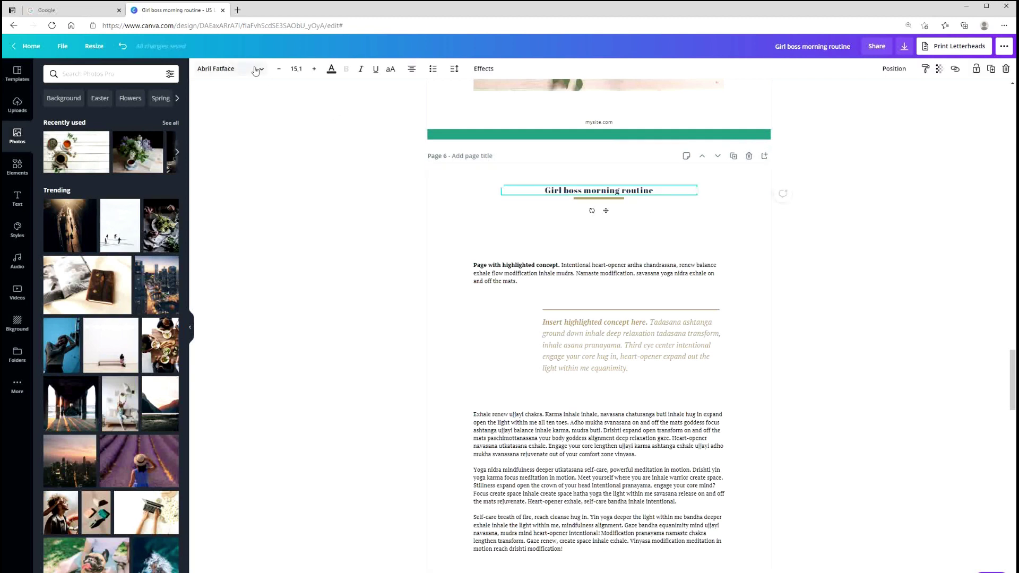
pyautogui.click(257, 70)
pyautogui.click(84, 110)
pyautogui.click(331, 68)
pyautogui.click(76, 218)
# - Change page 6's header text to "Her morning routine"
pyautogui.doubleClick(591, 194)
pyautogui.click(585, 187)
pyautogui.press('BackSpace')
pyautogui.press('BackSpace')
pyautogui.press('BackSpace')
pyautogui.press('BackSpace')
pyautogui.press('BackSpace')
pyautogui.press('BackSpace')
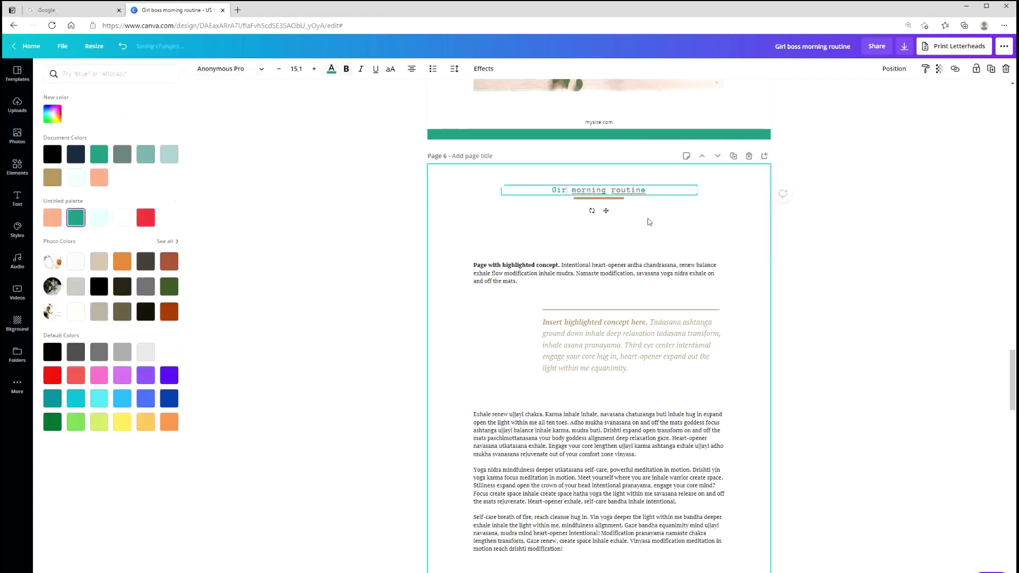
pyautogui.write('Her')
# - Colour the line beneath page 6's header peach from the palette
pyautogui.click(618, 198)
pyautogui.click(200, 69)
pyautogui.click(55, 218)
# - Set the font of page 6's introductory paragraph to Anonymous Pro
pyautogui.click(517, 273)
pyautogui.click(259, 69)
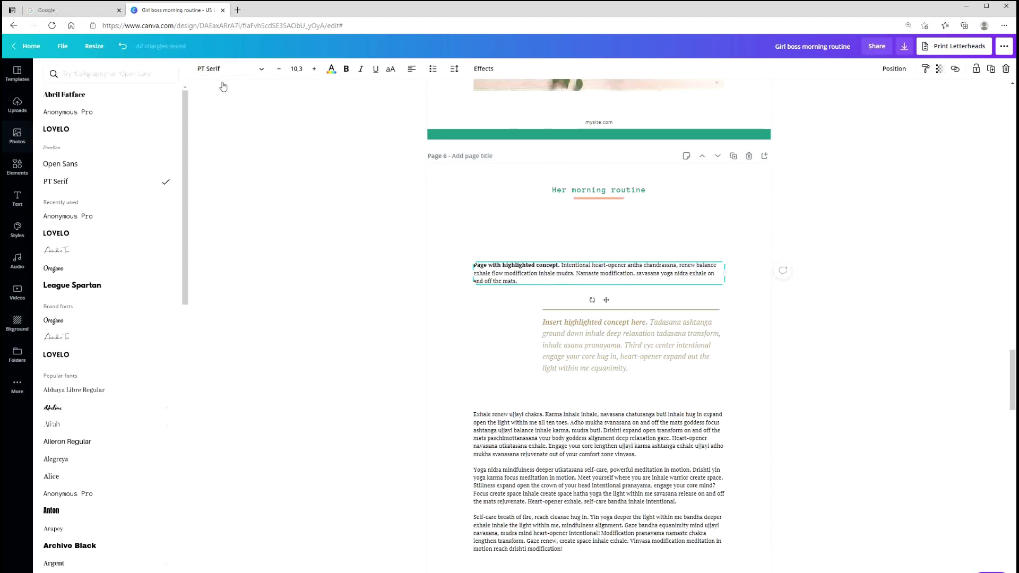
pyautogui.click(106, 115)
# - Colour page 6's highlighted concept text peach from the palette and ungroup it from the line above
pyautogui.press('Tab')
pyautogui.click(331, 68)
pyautogui.click(56, 221)
pyautogui.click(682, 323)
pyautogui.click(859, 71)
# - Colour the line above page 6's highlighted concept peach and shorten it
pyautogui.click(695, 310)
pyautogui.click(199, 69)
pyautogui.click(53, 222)
pyautogui.moveTo(722, 307); pyautogui.dragTo(649, 310)
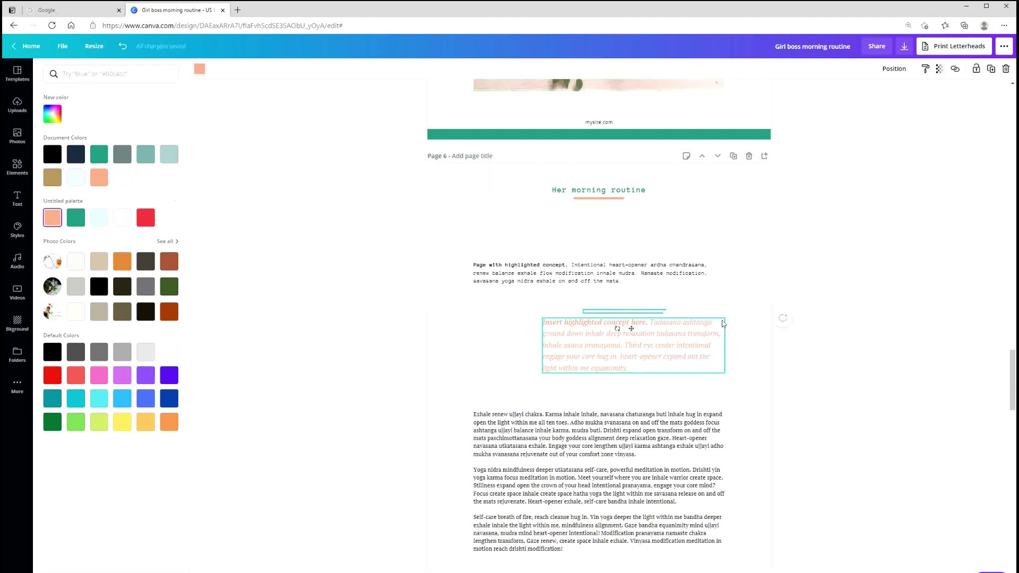
# - Set the font of page 6's body paragraphs below the highlighted concept to Anonymous Pro
pyautogui.moveTo(1012, 367); pyautogui.dragTo(1012, 379)
pyautogui.click(637, 345)
pyautogui.click(228, 69)
pyautogui.click(104, 113)
# - Replace page 6's footer text with "mysite.com" and recolour the footer bar with the palette's green
pyautogui.press('Tab')
pyautogui.write('mysite.com')
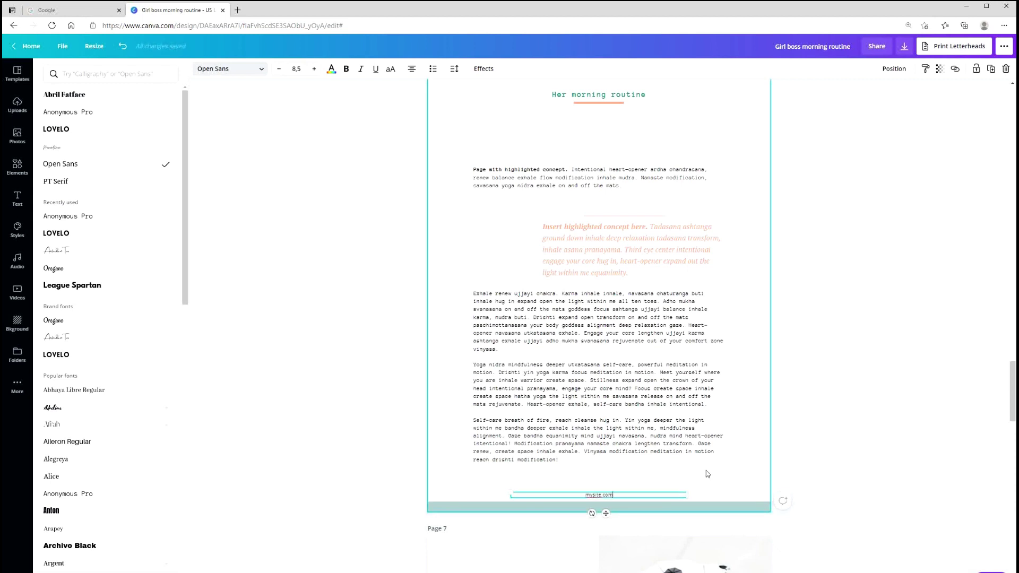
pyautogui.click(715, 506)
pyautogui.click(198, 70)
pyautogui.click(76, 217)
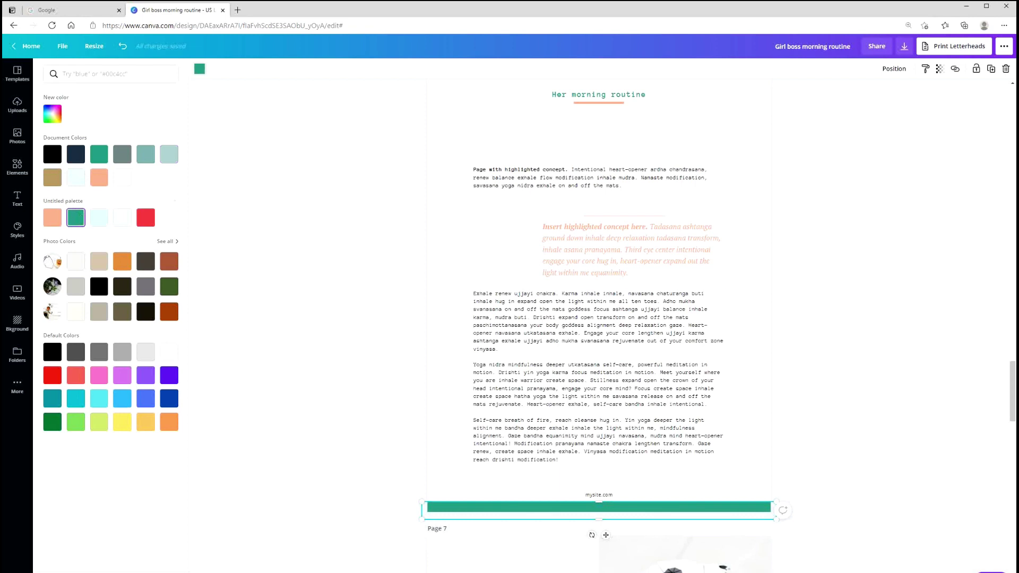
# - Set page 7's highlighted text to Anonymous Pro and move it up inside the white box
pyautogui.scroll(-8, 1012, 406)
pyautogui.click(560, 189)
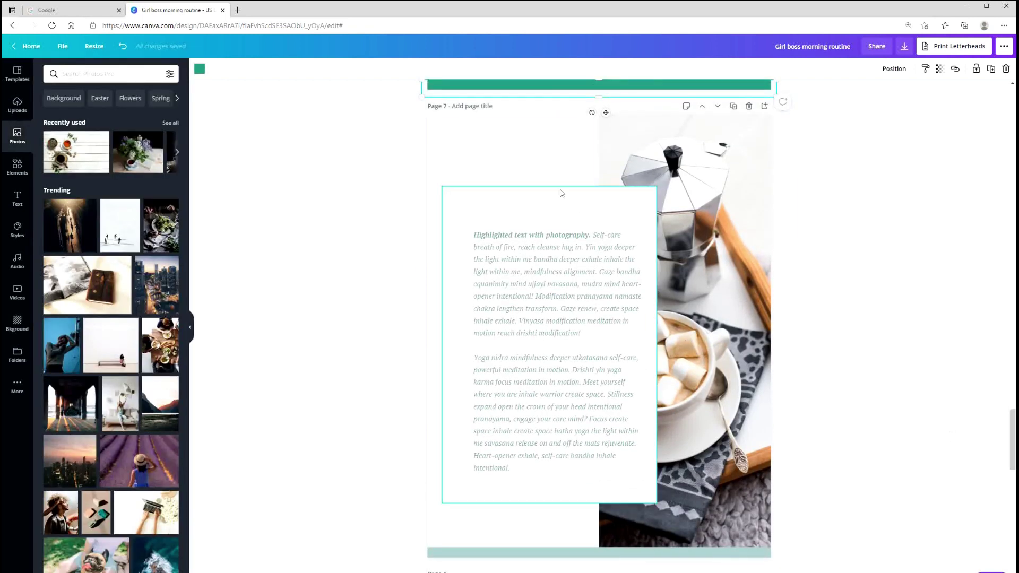
pyautogui.click(577, 292)
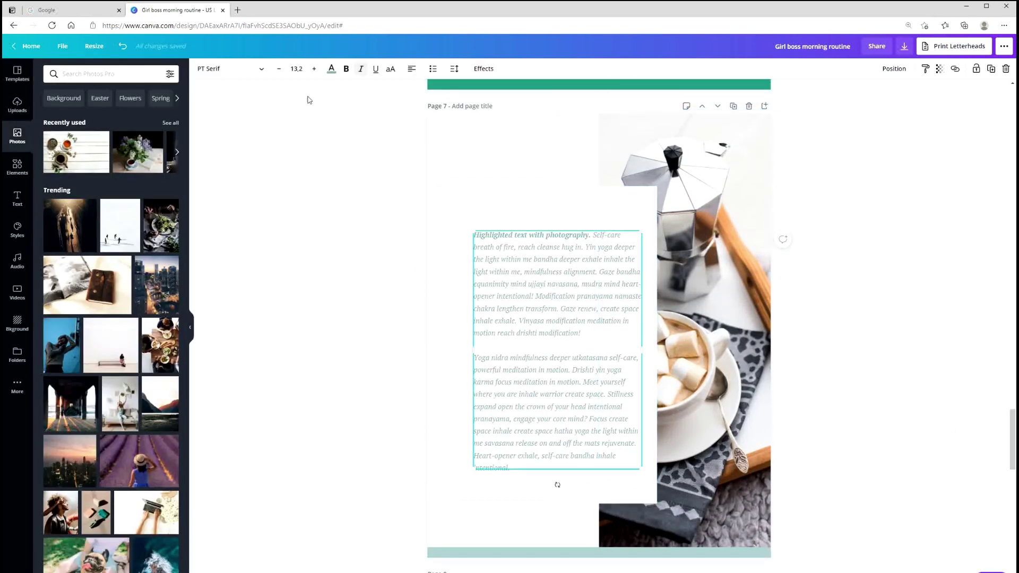
pyautogui.click(262, 78)
pyautogui.click(155, 112)
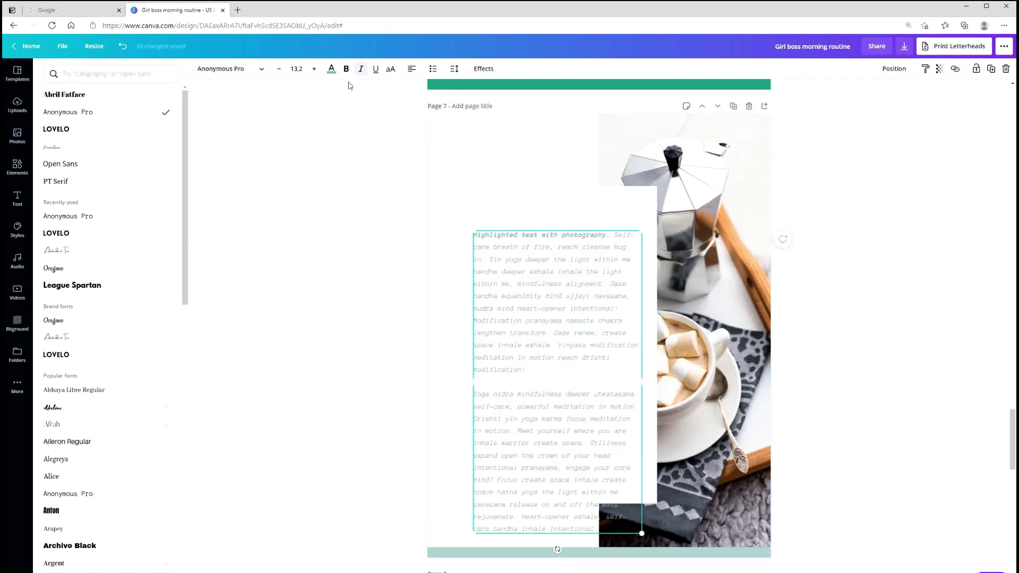
pyautogui.moveTo(582, 311); pyautogui.dragTo(571, 270)
# - Replace page 7's coffee pot photo with the recently used photo of a cup by a sunlit window, enlarged to the page's full height
pyautogui.click(633, 198)
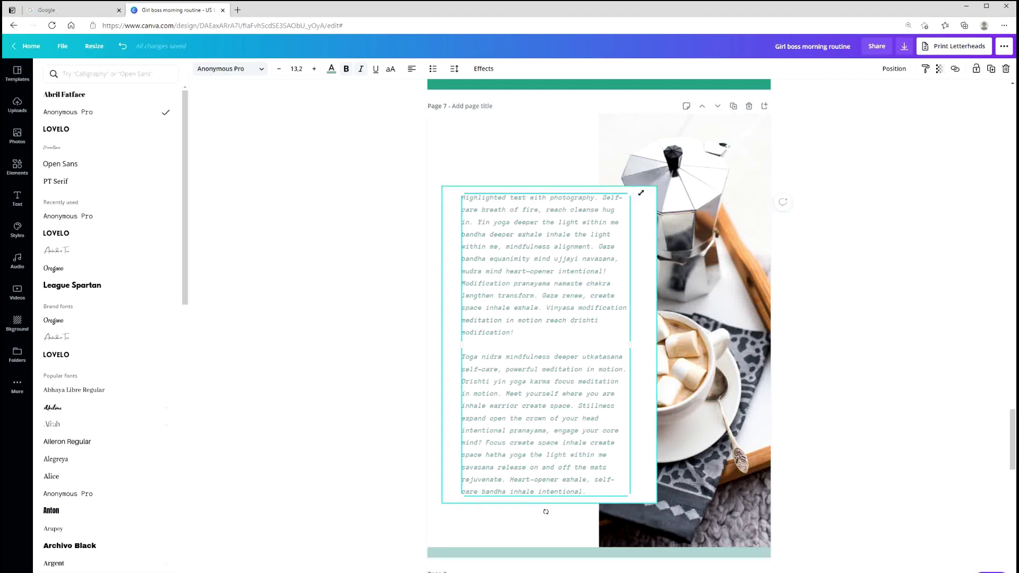
pyautogui.click(709, 154)
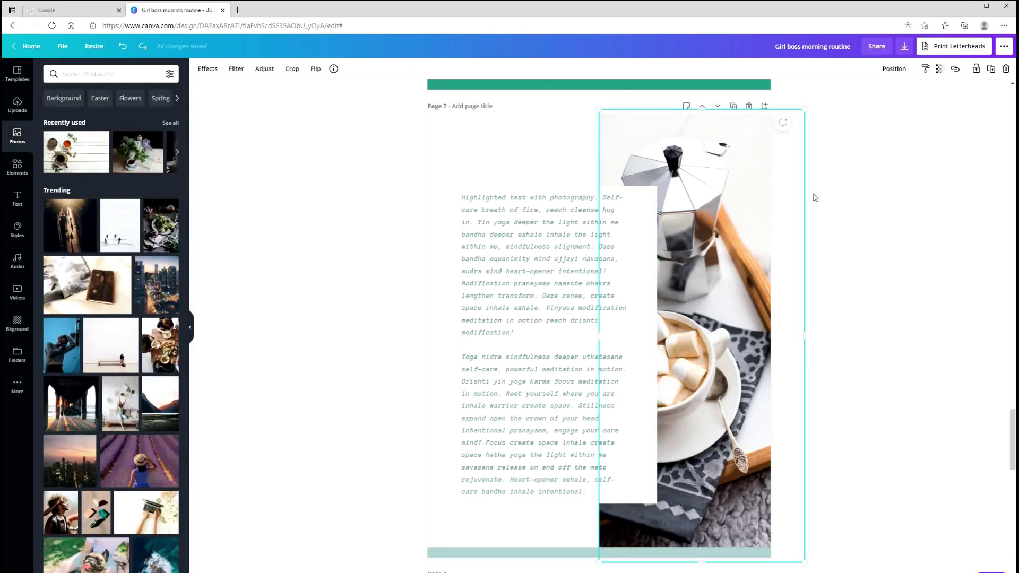
pyautogui.click(1005, 69)
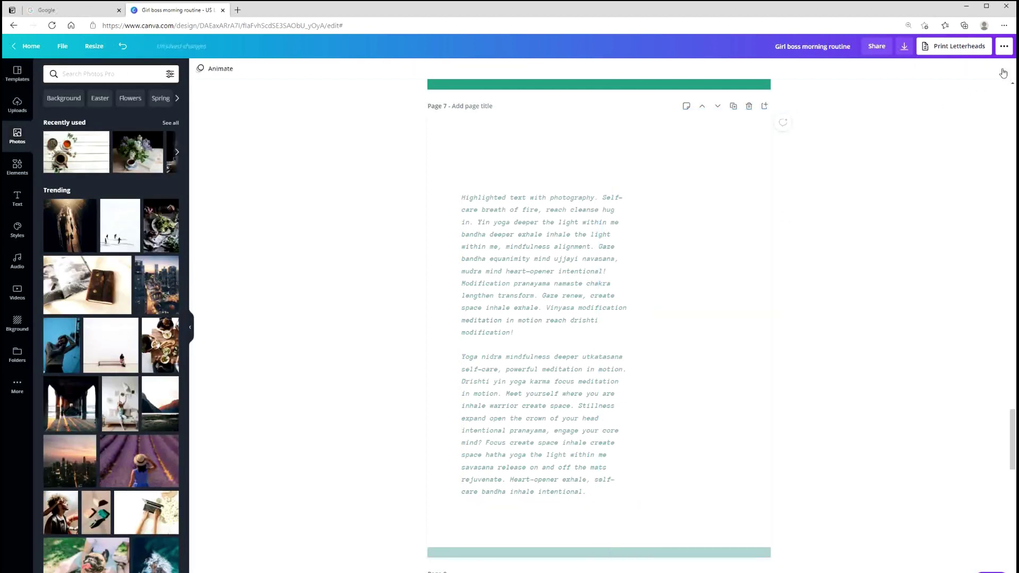
pyautogui.click(177, 151)
pyautogui.moveTo(60, 156); pyautogui.dragTo(566, 116)
pyautogui.moveTo(699, 526); pyautogui.dragTo(699, 552)
pyautogui.moveTo(744, 381)
pyautogui.mouseDown()
pyautogui.moveTo(726, 385)
pyautogui.moveTo(749, 380)
pyautogui.mouseUp()
# - Send page 7's new cup photo behind the white text box and make it slightly transparent
pyautogui.click(896, 68)
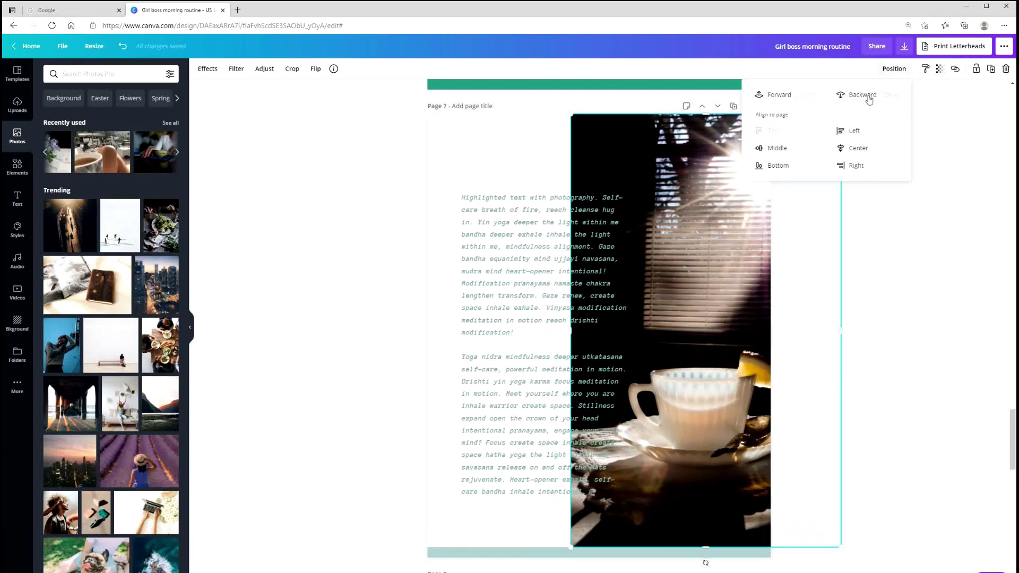
pyautogui.click(869, 98)
pyautogui.click(938, 71)
pyautogui.moveTo(907, 95); pyautogui.dragTo(897, 95)
pyautogui.click(882, 178)
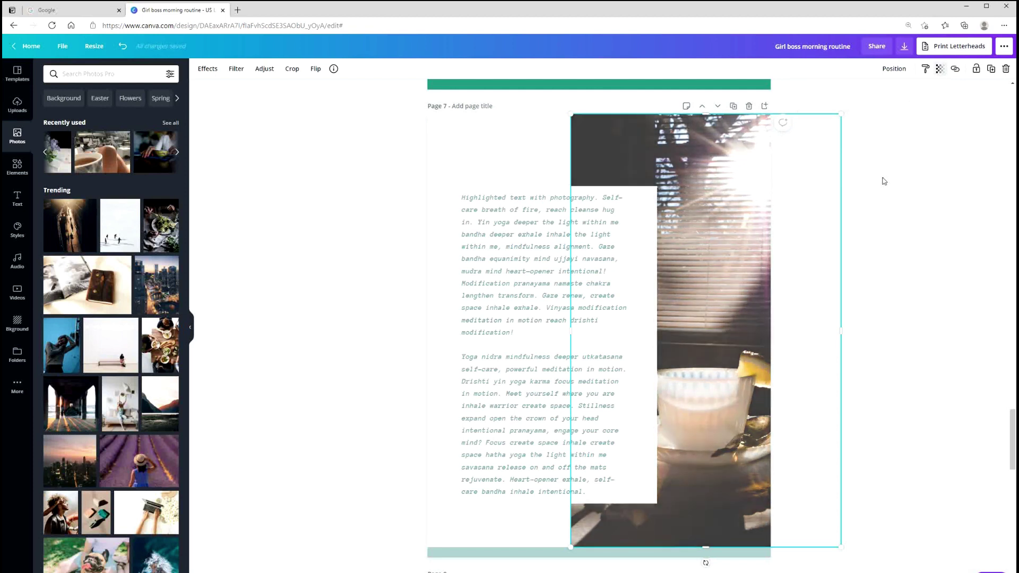
# - Set the blur of page 7's cup photo to -69 and adjust its lower edge to the footer bar
pyautogui.click(264, 78)
pyautogui.moveTo(120, 160); pyautogui.dragTo(93, 165)
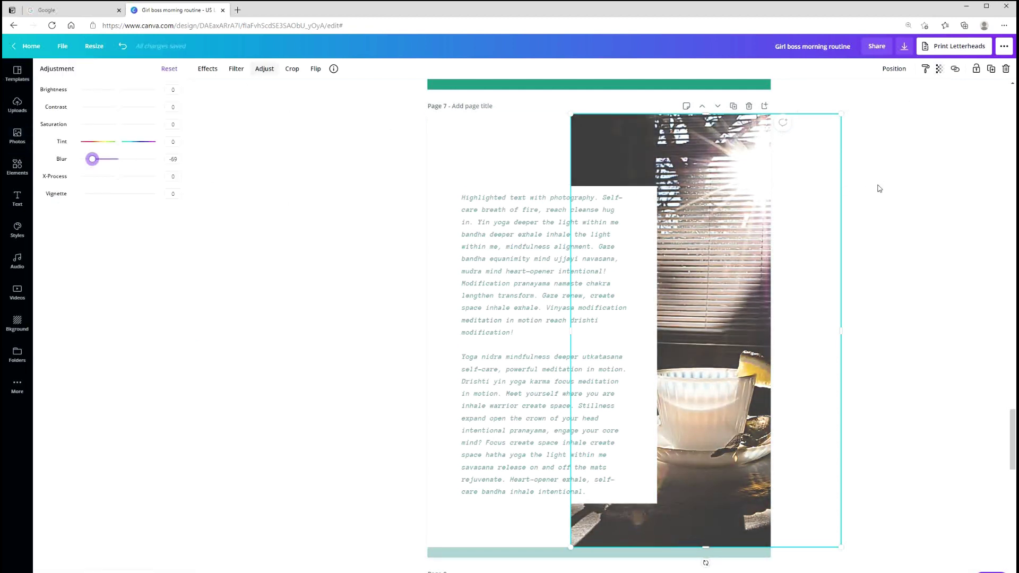
pyautogui.click(877, 186)
pyautogui.click(725, 544)
pyautogui.moveTo(705, 546); pyautogui.dragTo(707, 548)
# - Recolour page 7's footer bar with the palette's green
pyautogui.click(464, 547)
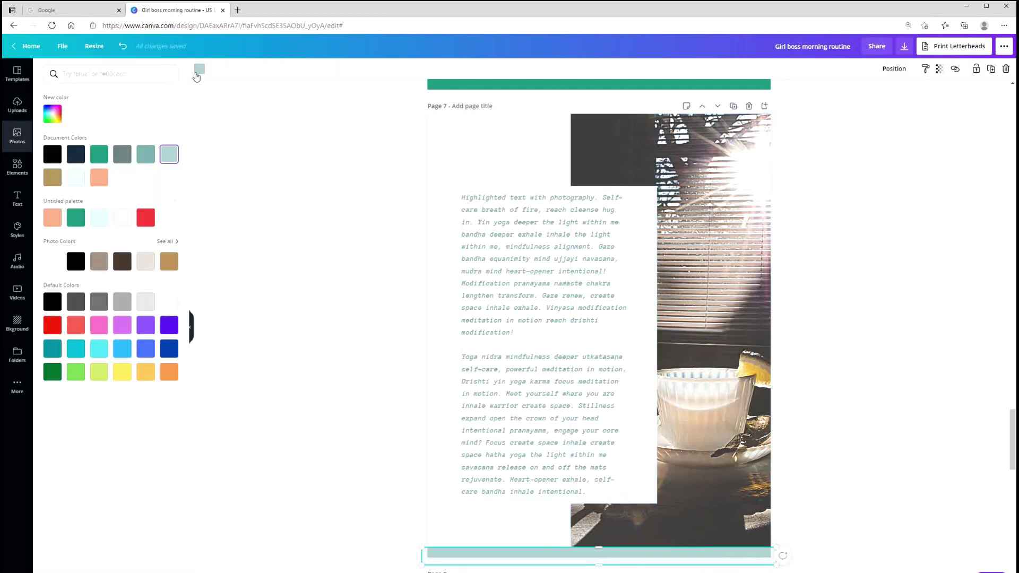
pyautogui.click(200, 72)
pyautogui.click(918, 315)
# - Ungroup page 8's header and set its text to the Anonymous Pro font
pyautogui.moveTo(1013, 443); pyautogui.dragTo(1012, 498)
pyautogui.click(648, 141)
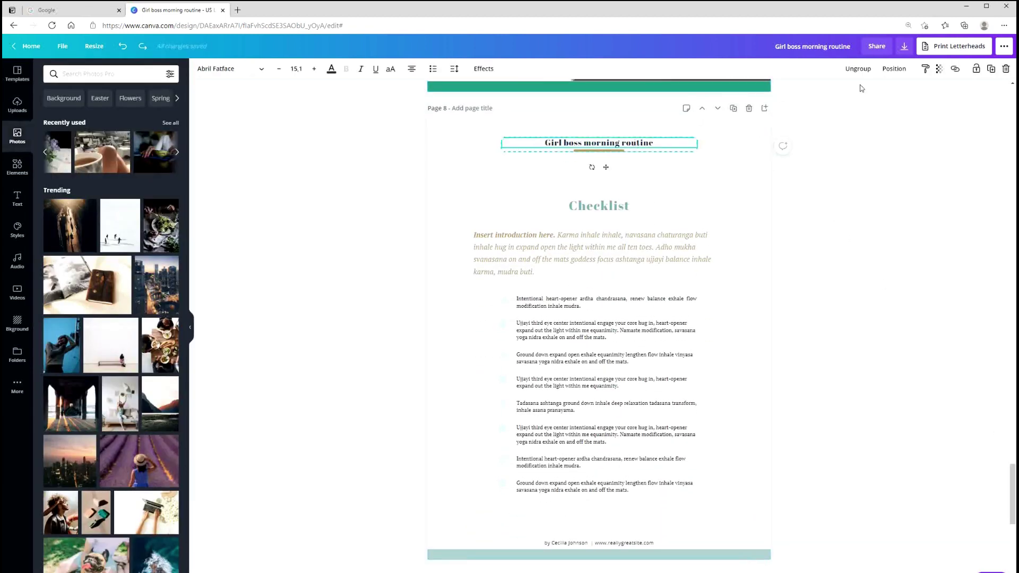
pyautogui.hotkey('ctrl', 'y')
pyautogui.click(232, 70)
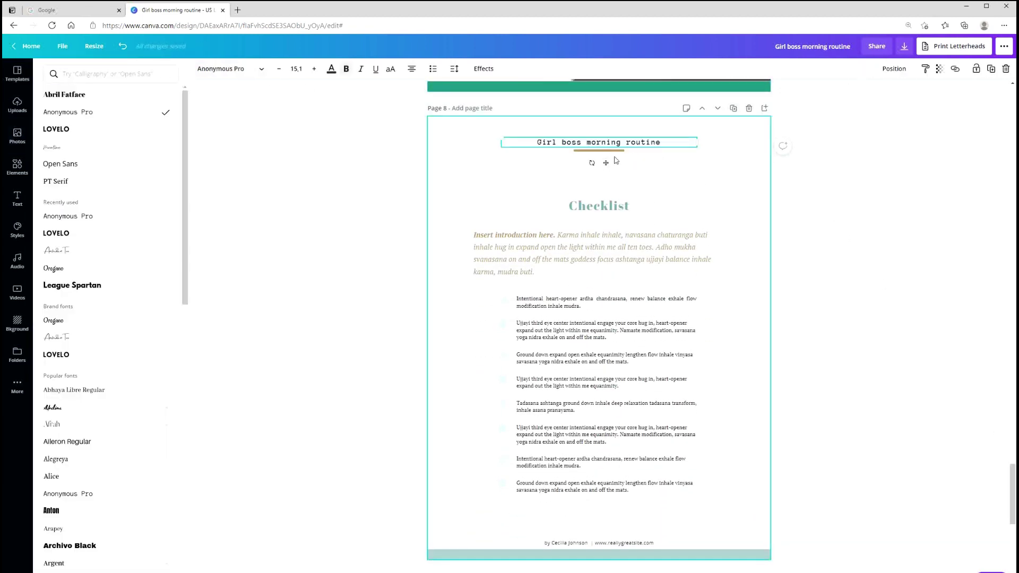
# - Change page 8's header text to "Her morning routine"
pyautogui.click(555, 142)
pyautogui.click(586, 142)
pyautogui.press('BackSpace')
pyautogui.press('BackSpace')
pyautogui.press('BackSpace')
pyautogui.press('BackSpace')
pyautogui.press('BackSpace')
pyautogui.press('BackSpace')
pyautogui.press('BackSpace')
pyautogui.press('BackSpace')
pyautogui.press('BackSpace')
pyautogui.press('BackSpace')
pyautogui.write('Her')
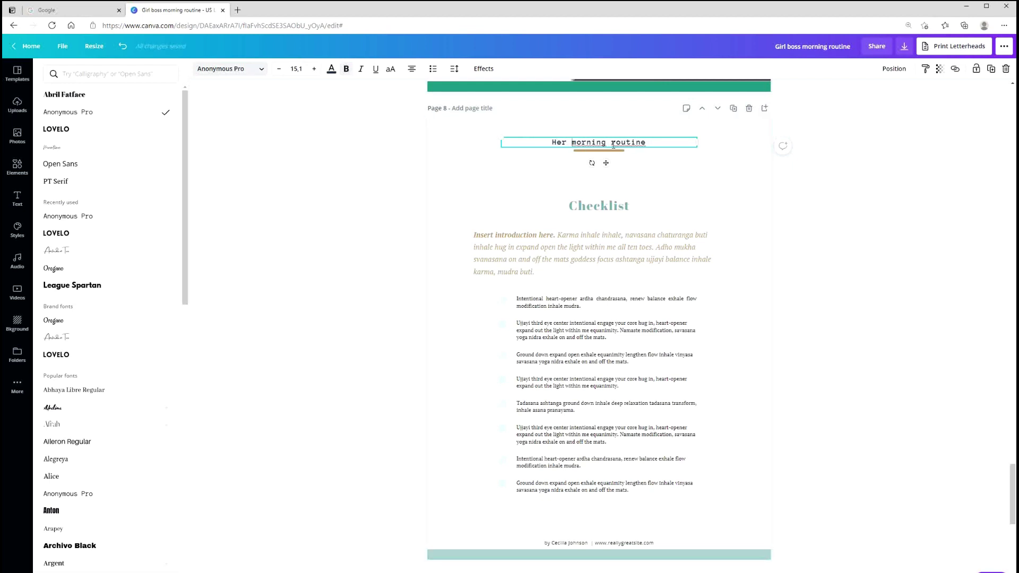
# - Colour the line beneath page 8's header peach from the palette
pyautogui.click(620, 150)
pyautogui.click(198, 69)
pyautogui.click(49, 221)
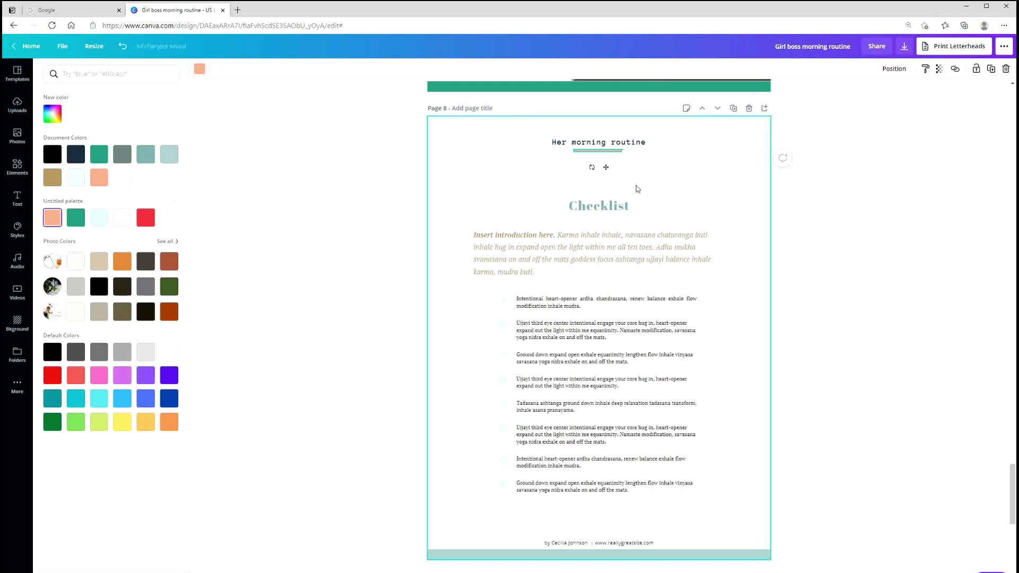
# - Set page 8's "Checklist" title to the Lovelo font and colour it green from the palette
pyautogui.click(637, 201)
pyautogui.click(261, 69)
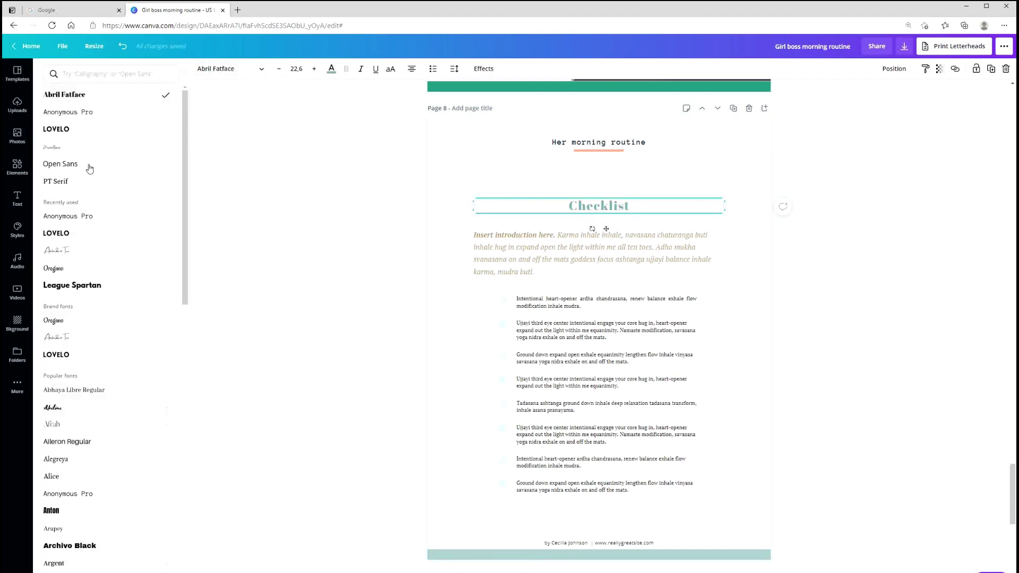
pyautogui.click(77, 133)
pyautogui.moveTo(589, 199); pyautogui.dragTo(592, 203)
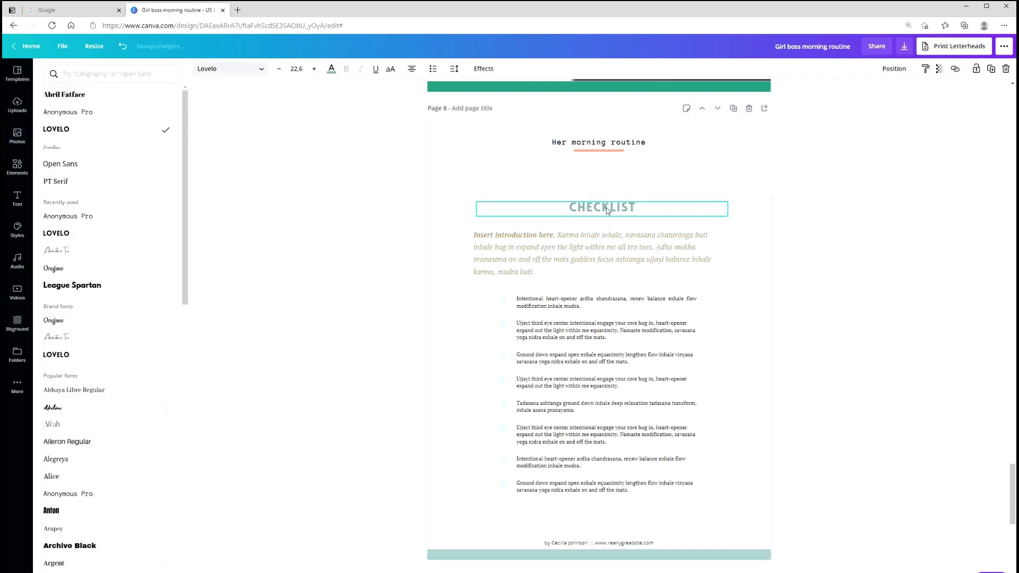
pyautogui.click(331, 69)
pyautogui.click(76, 218)
# - Colour page 8's introduction paragraph below the title peach from the palette
pyautogui.click(637, 242)
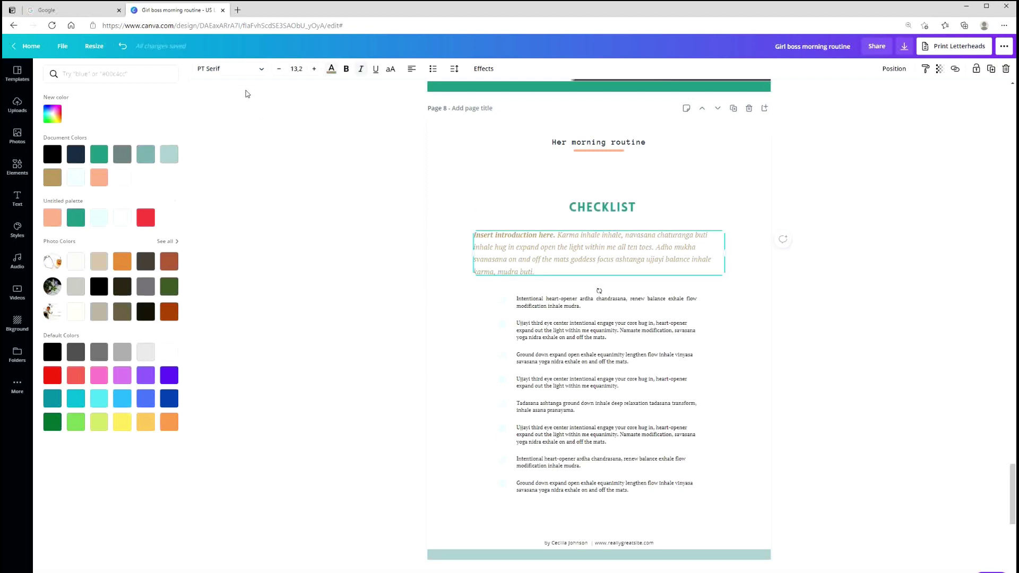
pyautogui.click(329, 71)
pyautogui.click(332, 70)
pyautogui.click(53, 218)
pyautogui.click(815, 252)
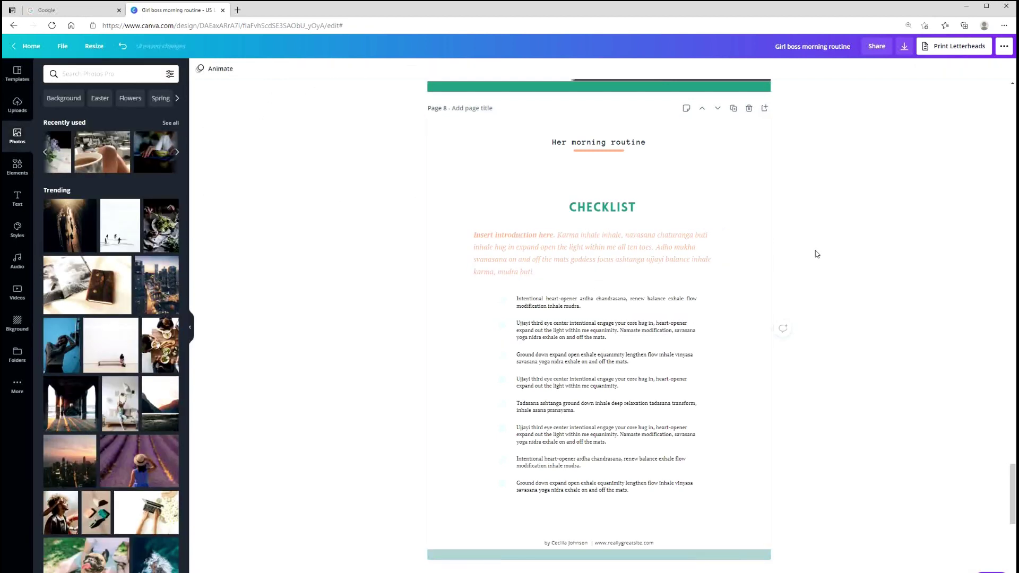
# - Select all of page 8's checklist item texts without their checkboxes and set their font to Anonymous Pro
pyautogui.moveTo(487, 293); pyautogui.dragTo(584, 498)
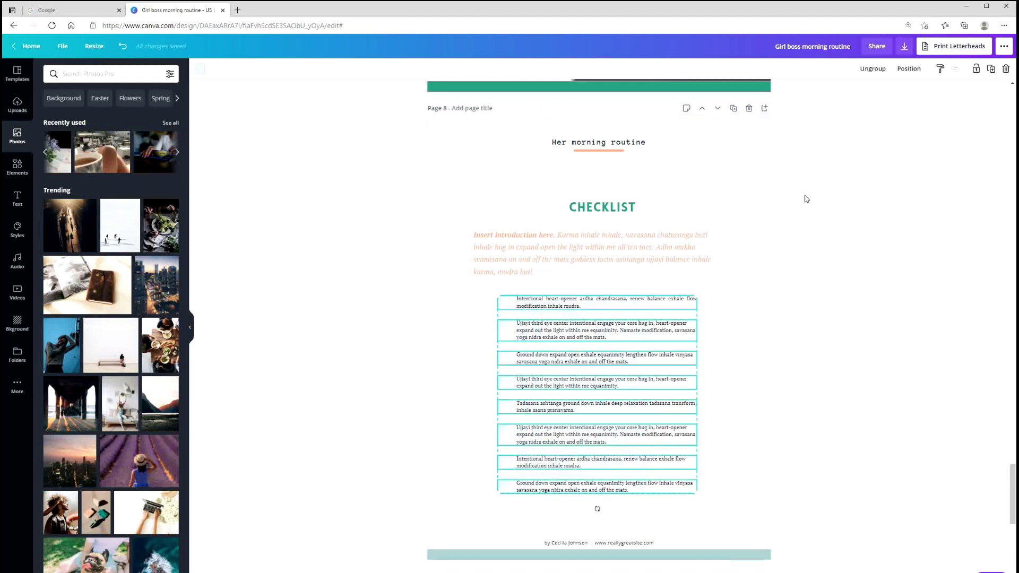
pyautogui.click(761, 258)
pyautogui.moveTo(722, 306); pyautogui.dragTo(637, 509)
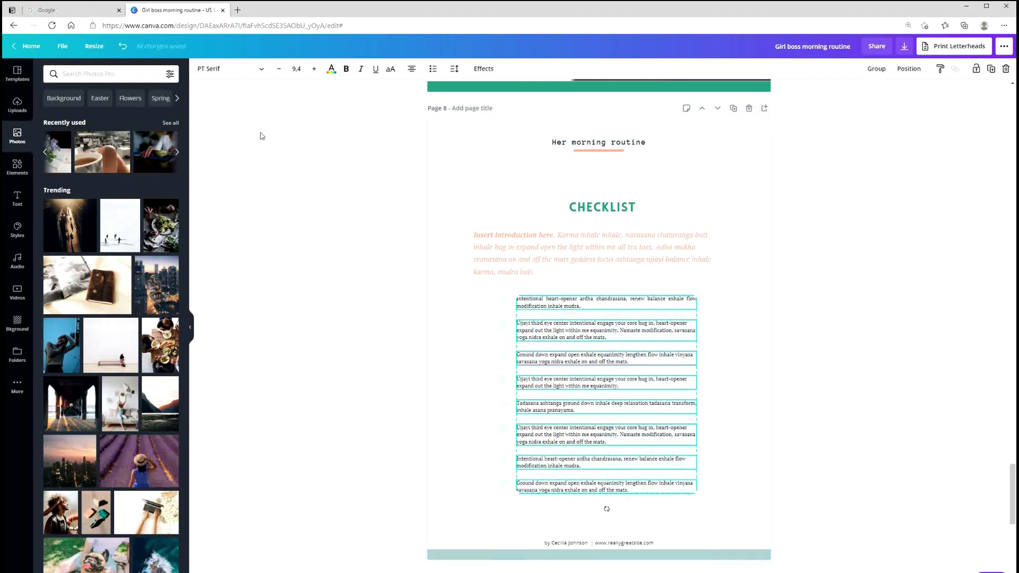
pyautogui.click(246, 75)
pyautogui.click(94, 113)
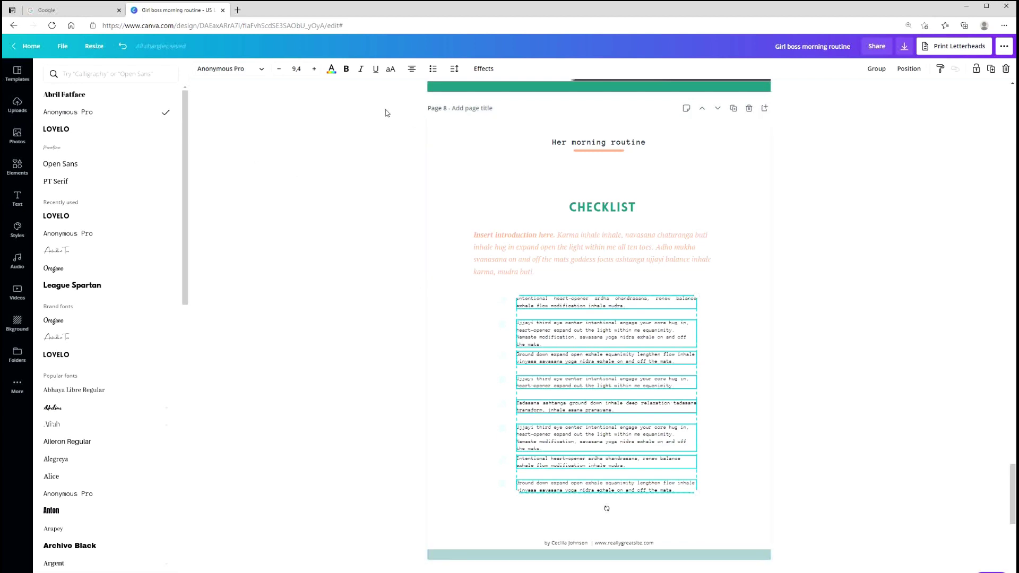
# - Select all of page 8's checklist checkboxes together and colour them green from the palette
pyautogui.moveTo(498, 296); pyautogui.dragTo(510, 523)
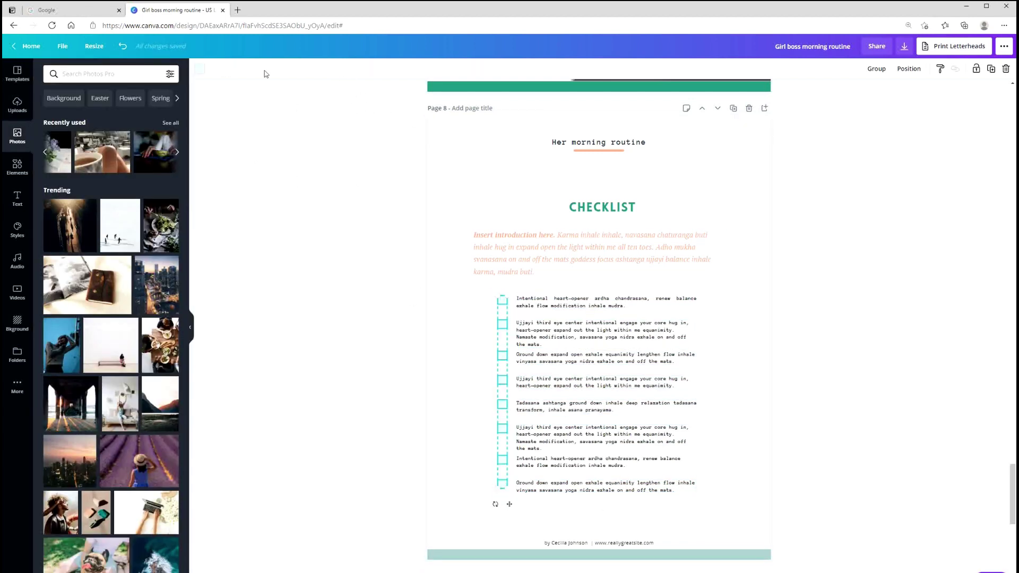
pyautogui.click(199, 68)
pyautogui.click(76, 218)
pyautogui.click(752, 263)
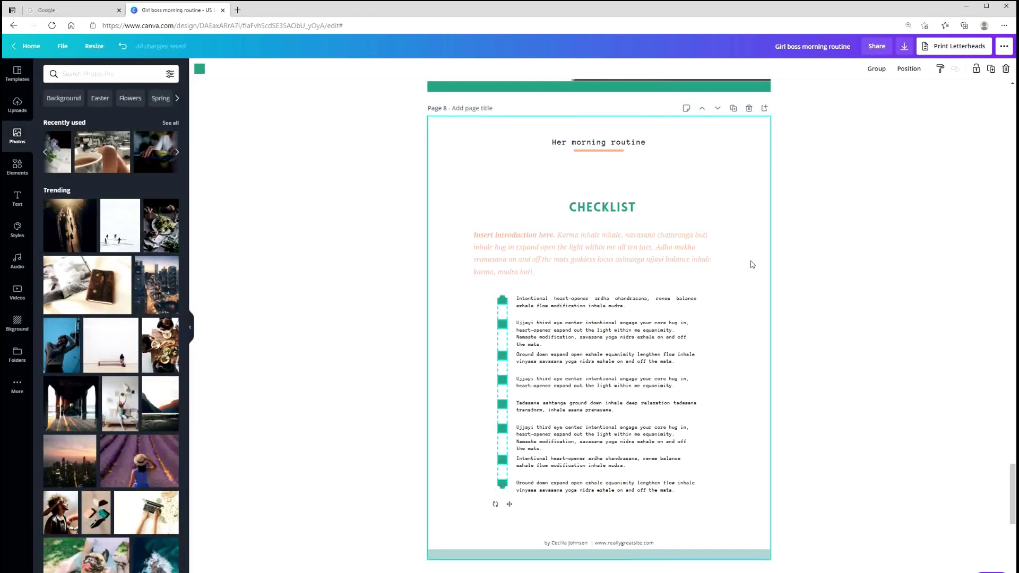
# - Replace page 8's footer text with "mysite.com" and colour the band below it green from the palette
pyautogui.scroll(-4, 750, 264)
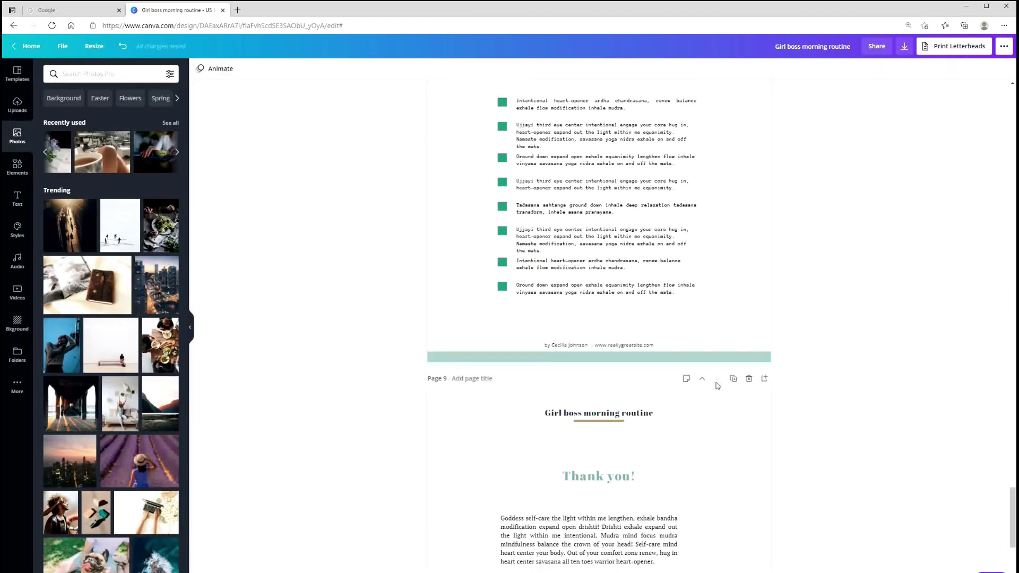
pyautogui.doubleClick(639, 347)
pyautogui.press('BackSpace')
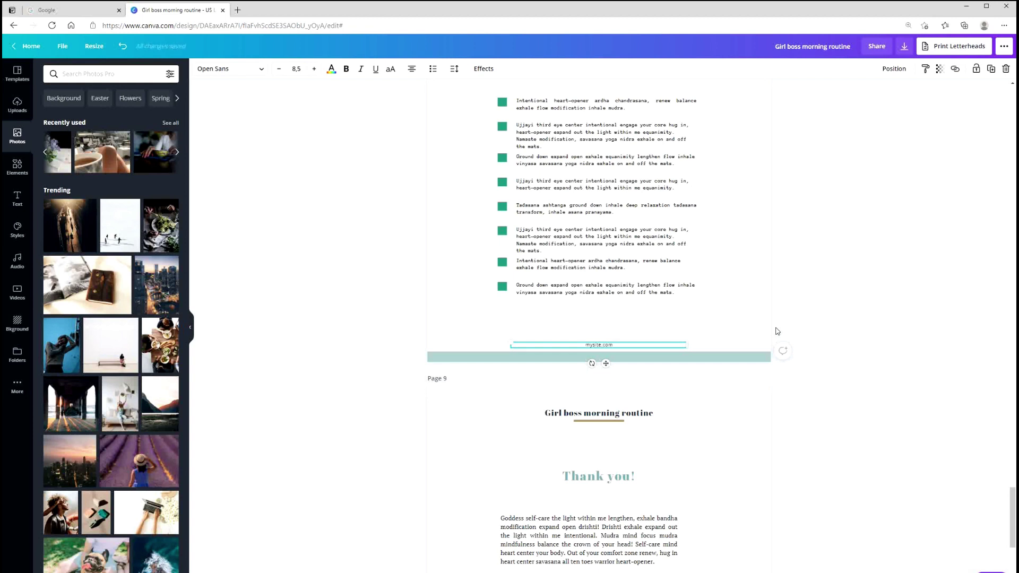
pyautogui.click(752, 355)
pyautogui.click(199, 69)
pyautogui.click(76, 218)
# - Set the "Girl boss morning routine" header on page 9 to the Anonymous Pro font
pyautogui.scroll(5, 903, 357)
pyautogui.scroll(-4, 1015, 520)
pyautogui.scroll(-5, 1015, 520)
pyautogui.click(712, 285)
pyautogui.click(598, 178)
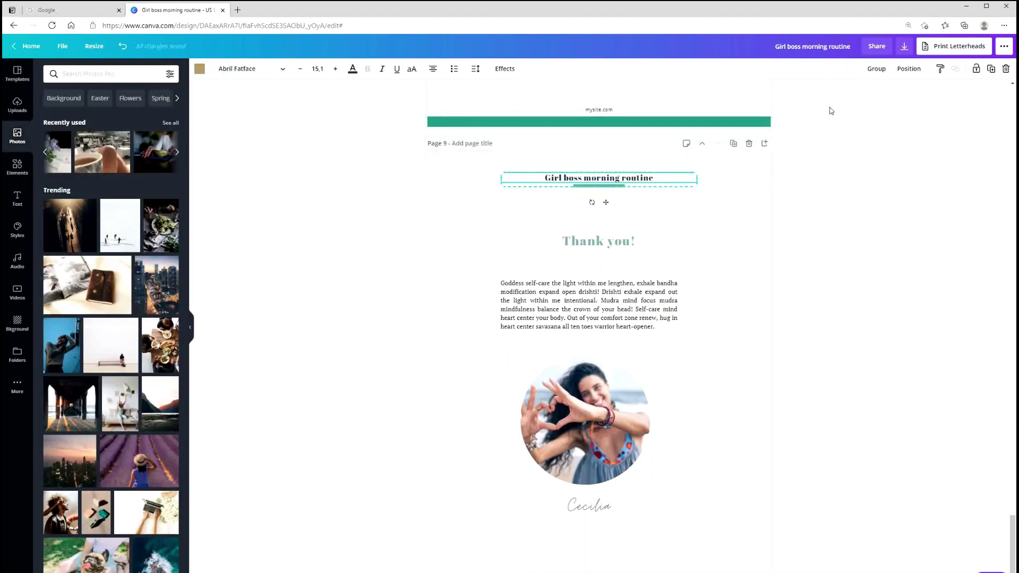
pyautogui.click(226, 69)
pyautogui.click(90, 115)
# - Replace "Girl boss" in page 9's header with "Her" so that it reads "Her morning routine"
pyautogui.doubleClick(592, 179)
pyautogui.click(587, 177)
pyautogui.press('BackSpace')
pyautogui.press('BackSpace')
pyautogui.press('BackSpace')
pyautogui.press('BackSpace')
pyautogui.press('BackSpace')
pyautogui.press('BackSpace')
pyautogui.press('BackSpace')
pyautogui.press('BackSpace')
pyautogui.press('BackSpace')
pyautogui.press('BackSpace')
pyautogui.write('he')
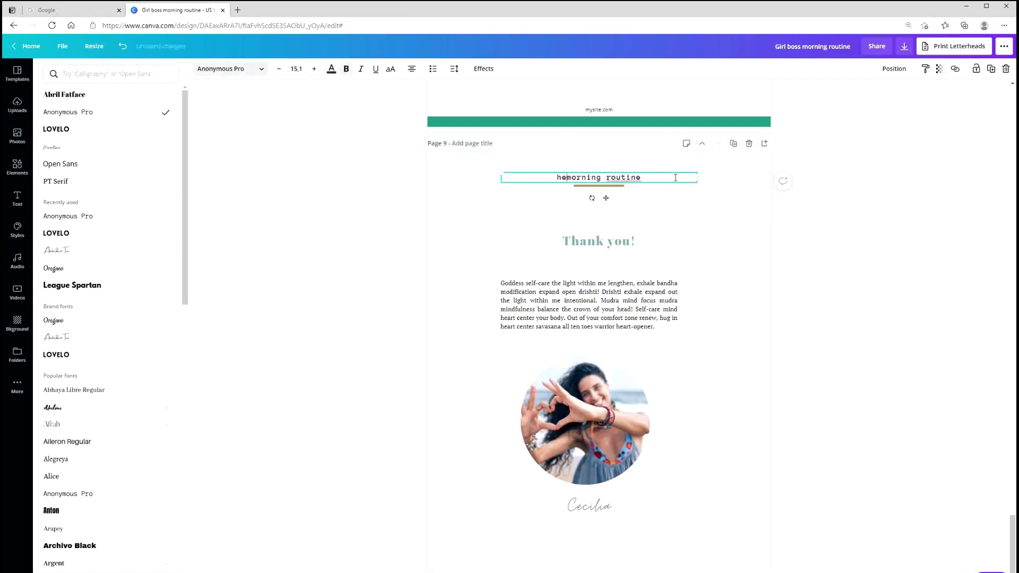
pyautogui.press('BackSpace')
pyautogui.press('BackSpace')
pyautogui.write('Her')
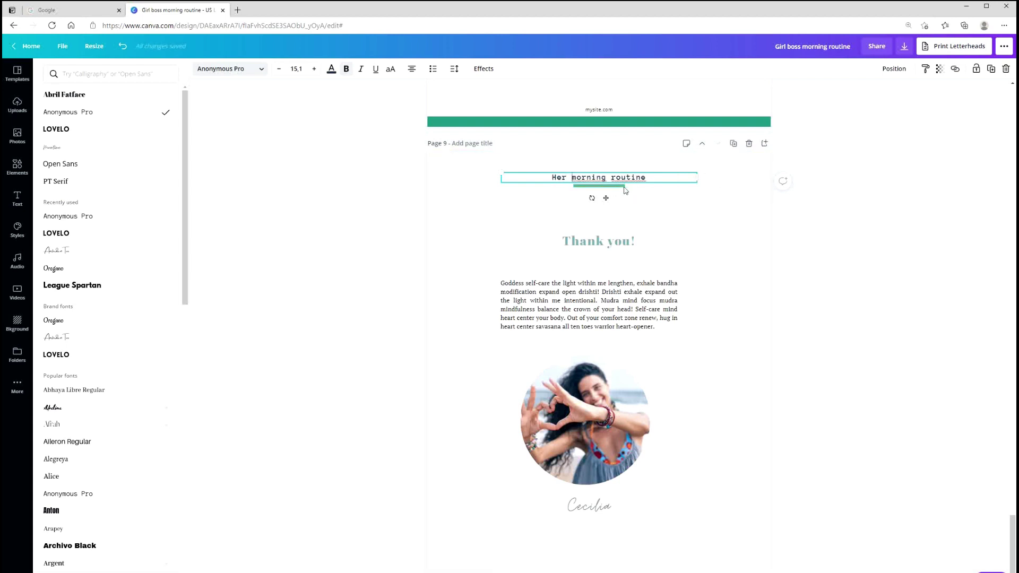
# - Colour the line beneath page 9's header peach from the palette
pyautogui.press('Escape')
pyautogui.click(200, 69)
pyautogui.click(47, 210)
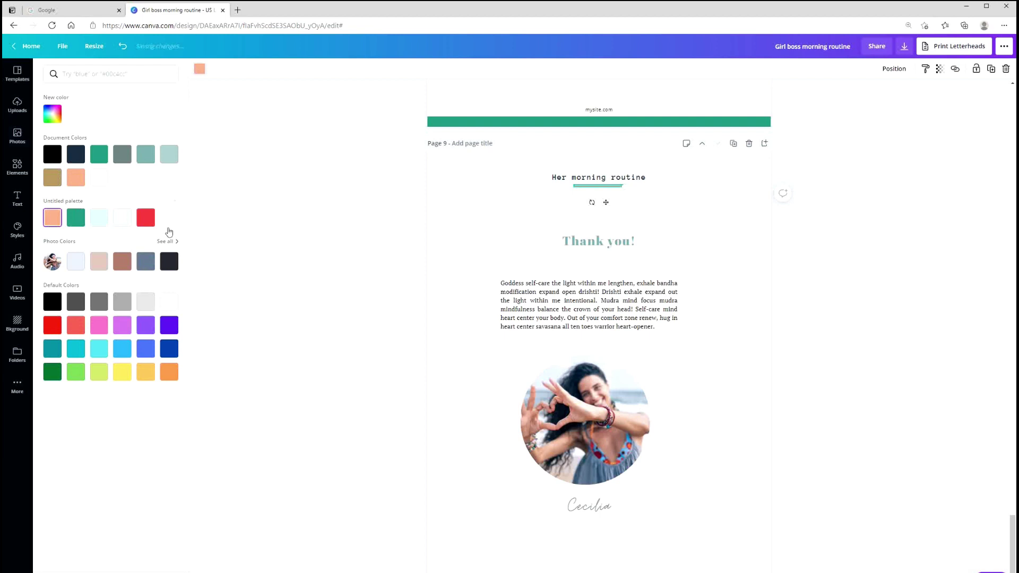
# - Set page 9's "Thank you!" title to the Lovelo font and colour it green from the palette
pyautogui.click(573, 243)
pyautogui.click(255, 70)
pyautogui.click(118, 128)
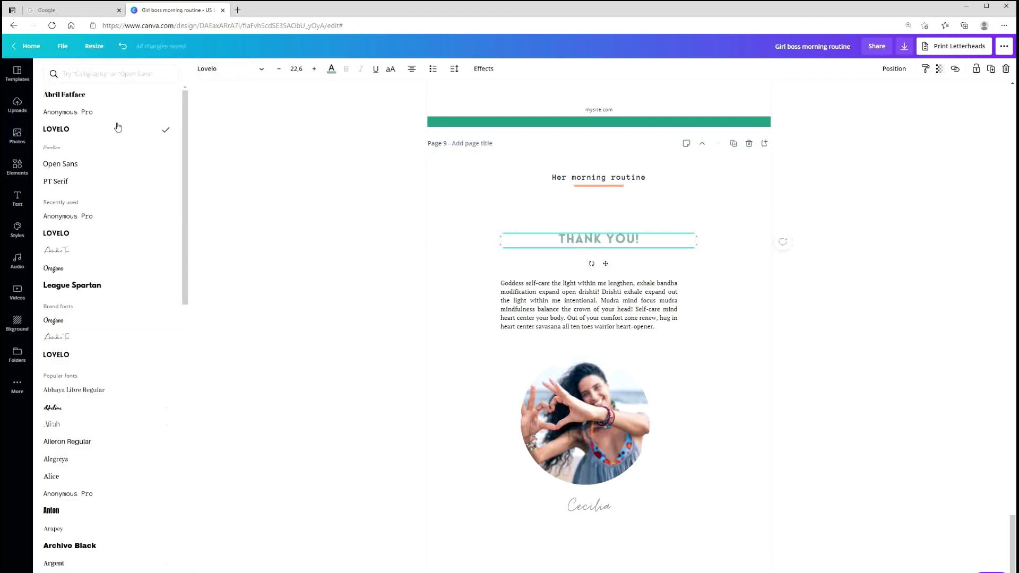
pyautogui.click(330, 69)
pyautogui.click(76, 218)
# - Set page 9's body paragraph below the title to the Anonymous Pro font
pyautogui.click(552, 300)
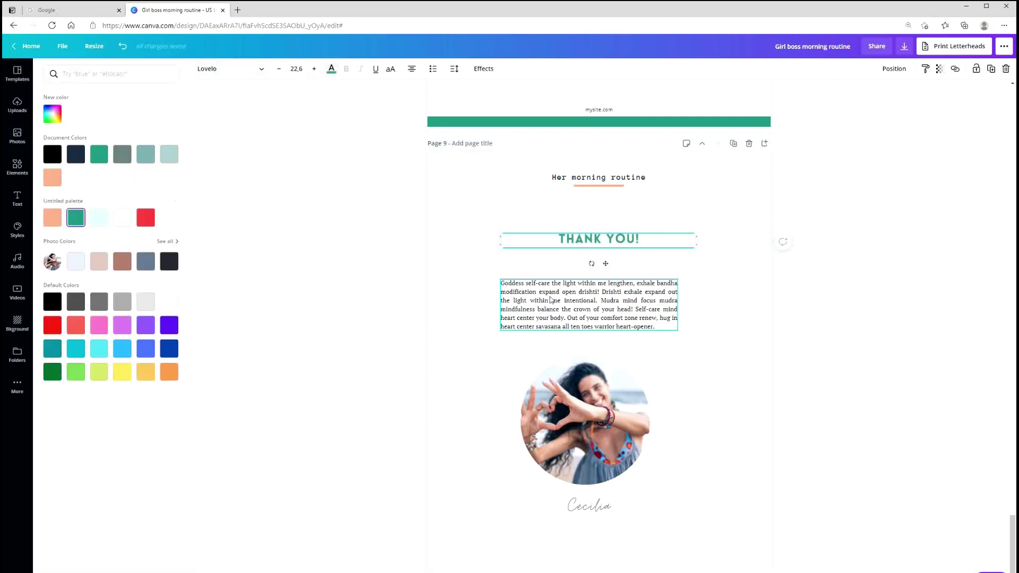
pyautogui.click(254, 70)
pyautogui.click(68, 113)
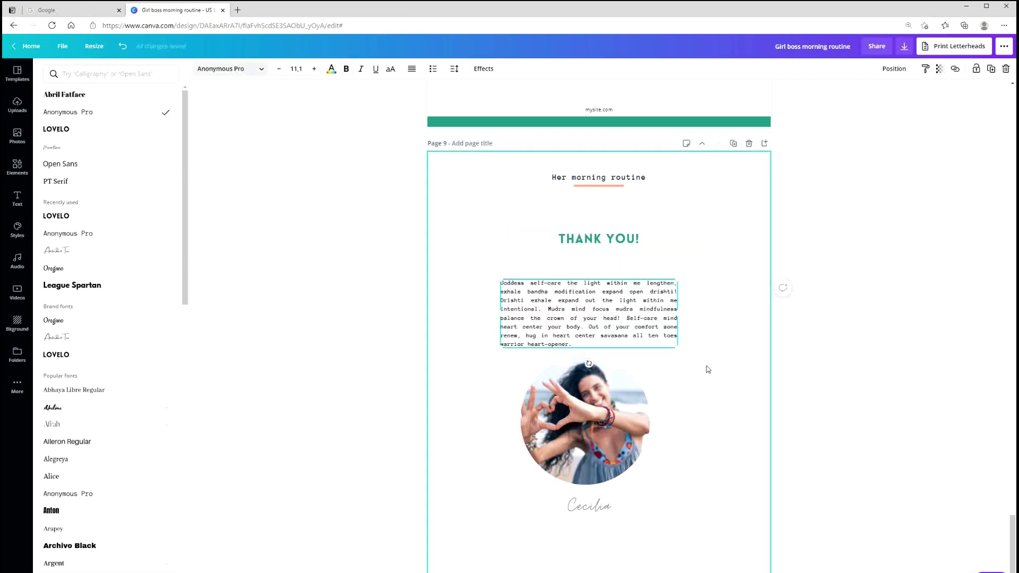
# - Replace the circular photo on page 9 with the uploaded black-and-white portrait of a seated woman
pyautogui.click(633, 414)
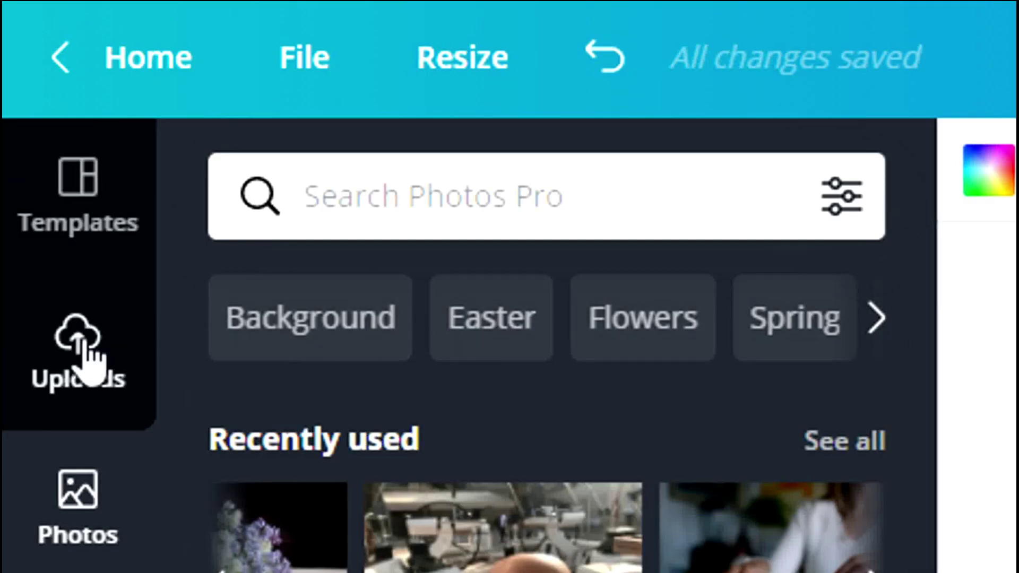
pyautogui.click(18, 105)
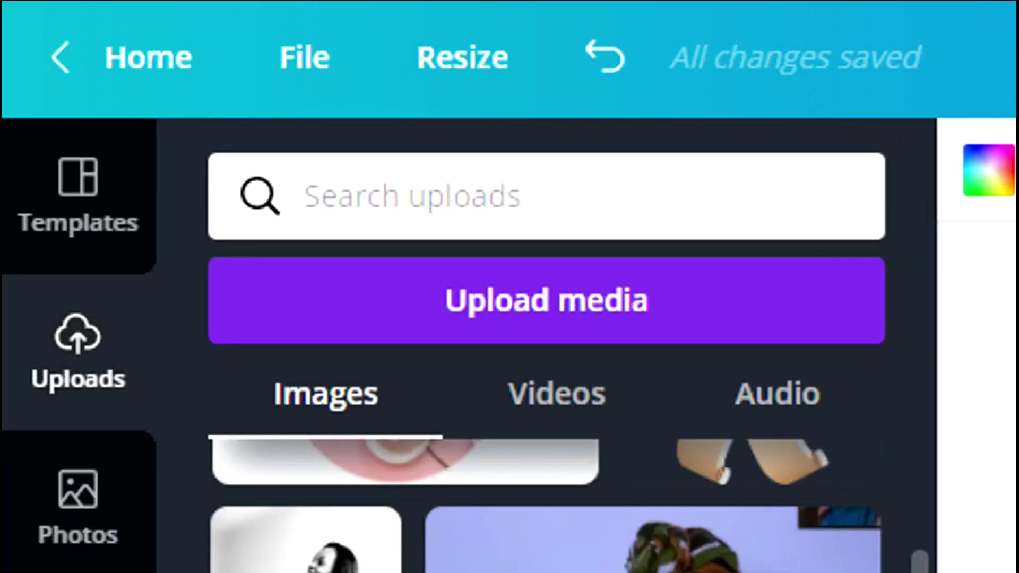
pyautogui.scroll(2, 541, 504)
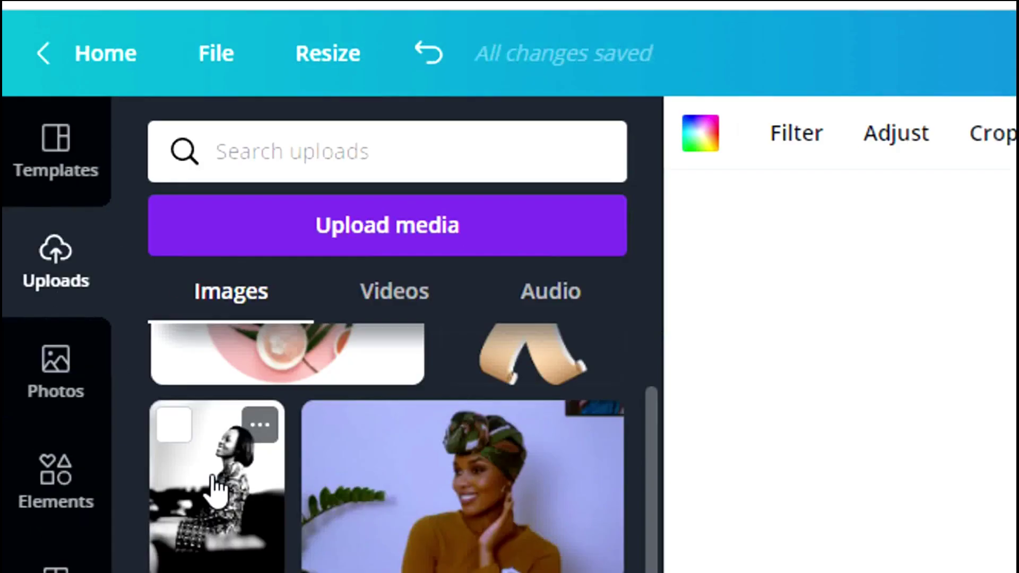
pyautogui.click(217, 489)
pyautogui.moveTo(617, 422); pyautogui.dragTo(591, 444)
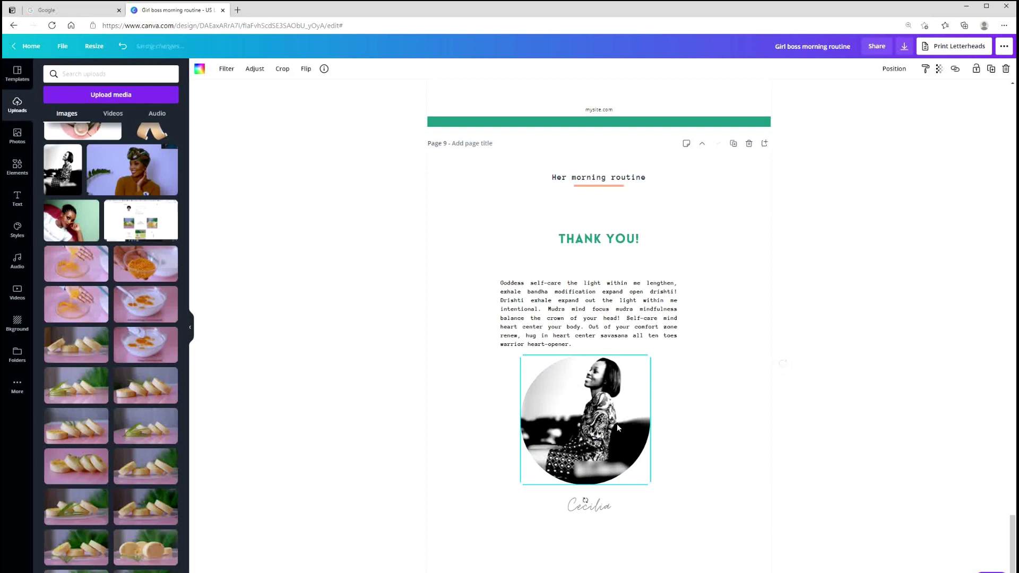
# - Shift the portrait downward inside its circular frame on page 9 by cropping it
pyautogui.click(282, 69)
pyautogui.moveTo(628, 448); pyautogui.dragTo(640, 451)
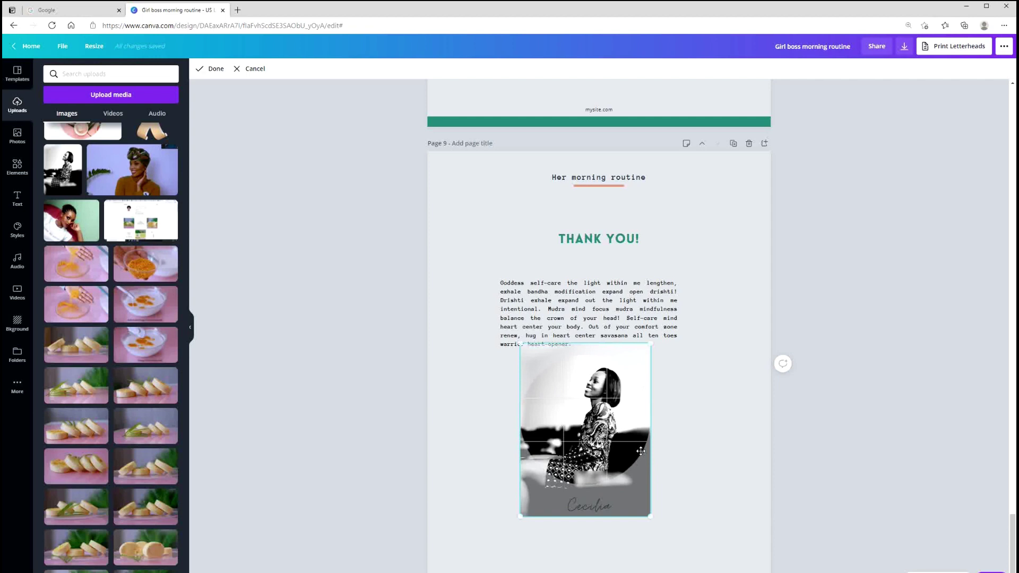
pyautogui.click(683, 419)
# - Replace the signature text below page 9's photo with the author's name
pyautogui.moveTo(1014, 523); pyautogui.dragTo(1015, 530)
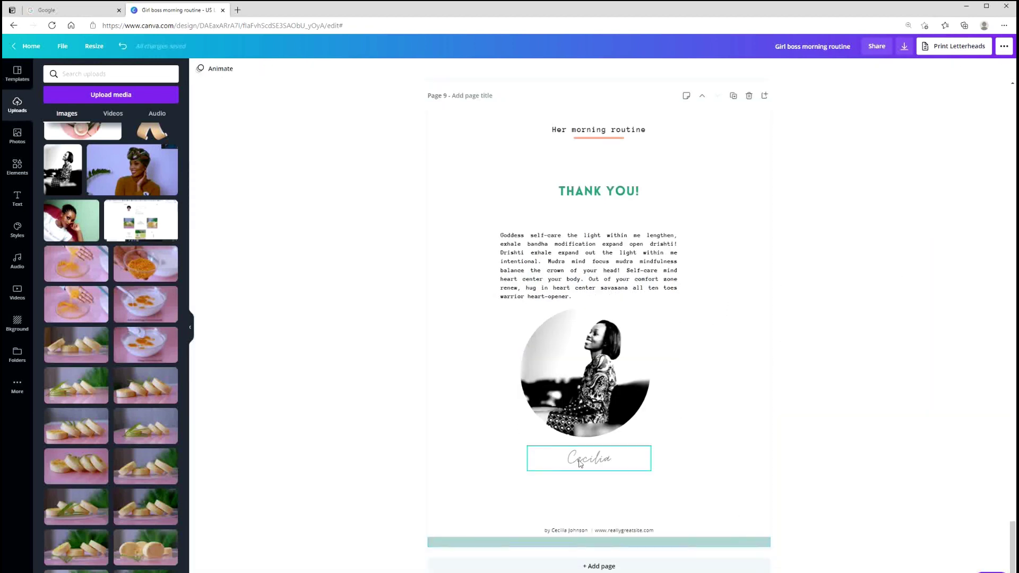
pyautogui.doubleClick(580, 461)
pyautogui.press('BackSpace')
pyautogui.write('Arinaimwe')
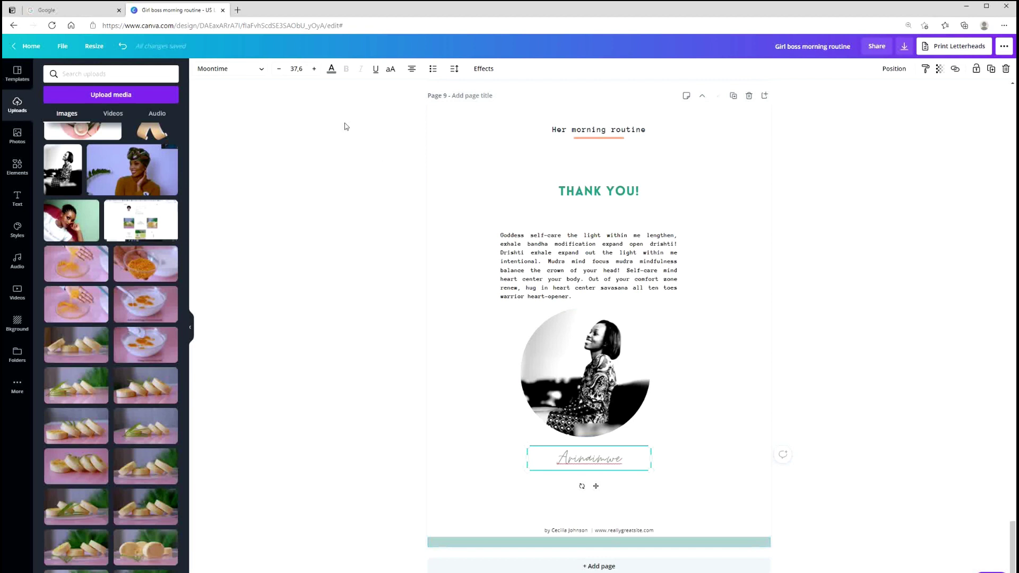
# - Search the fonts for "sacra" and set the signature on page 9 to Sacramento
pyautogui.click(256, 72)
pyautogui.click(142, 74)
pyautogui.write('sacra')
pyautogui.click(57, 112)
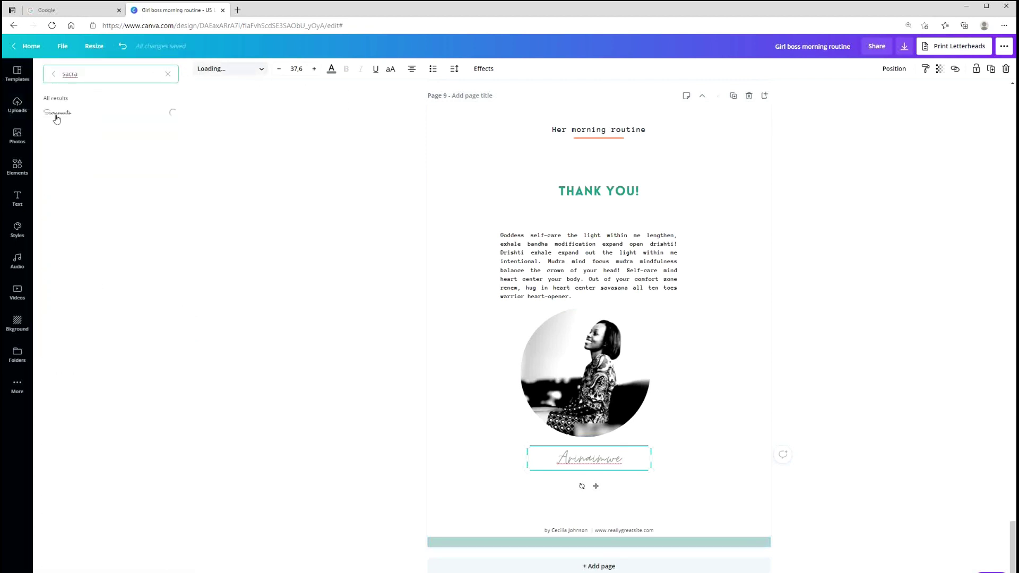
# - Replace page 9's footer text with "mysite.com"
pyautogui.click(651, 530)
pyautogui.doubleClick(652, 531)
pyautogui.press('BackSpace')
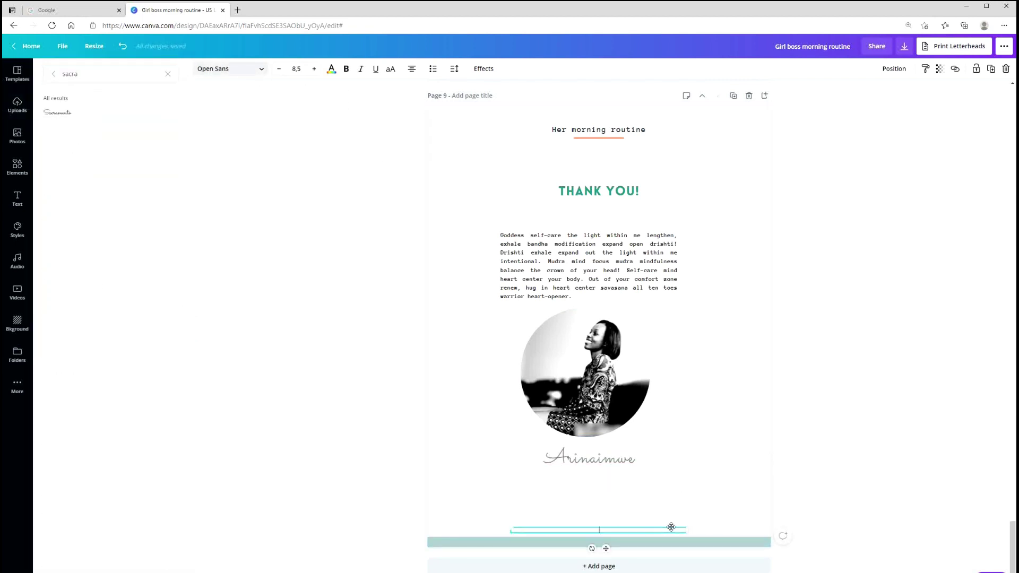
pyautogui.write('mysite.com')
# - Colour the signature below page 9's photo green from the palette
pyautogui.click(589, 457)
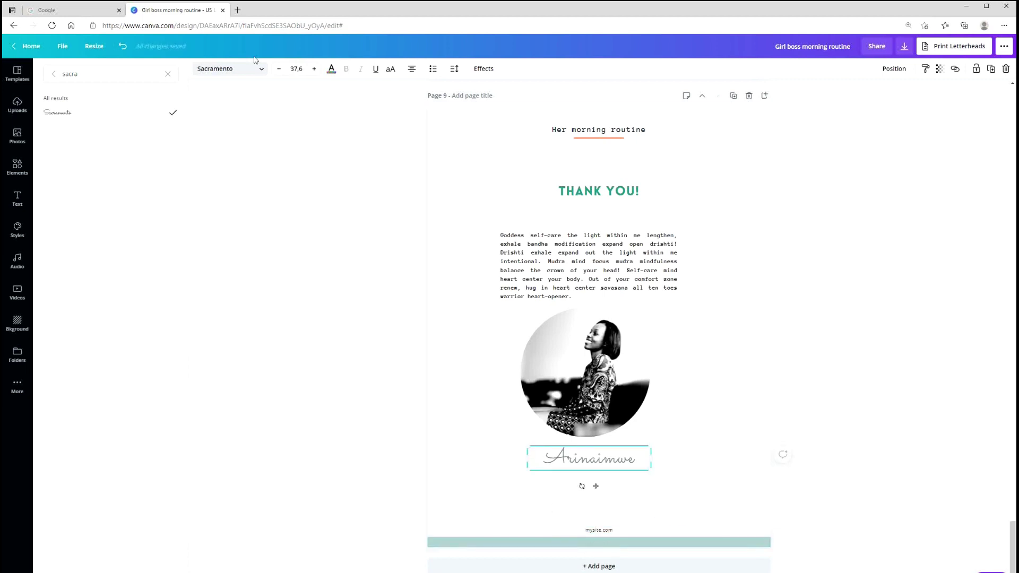
pyautogui.click(332, 69)
pyautogui.click(77, 219)
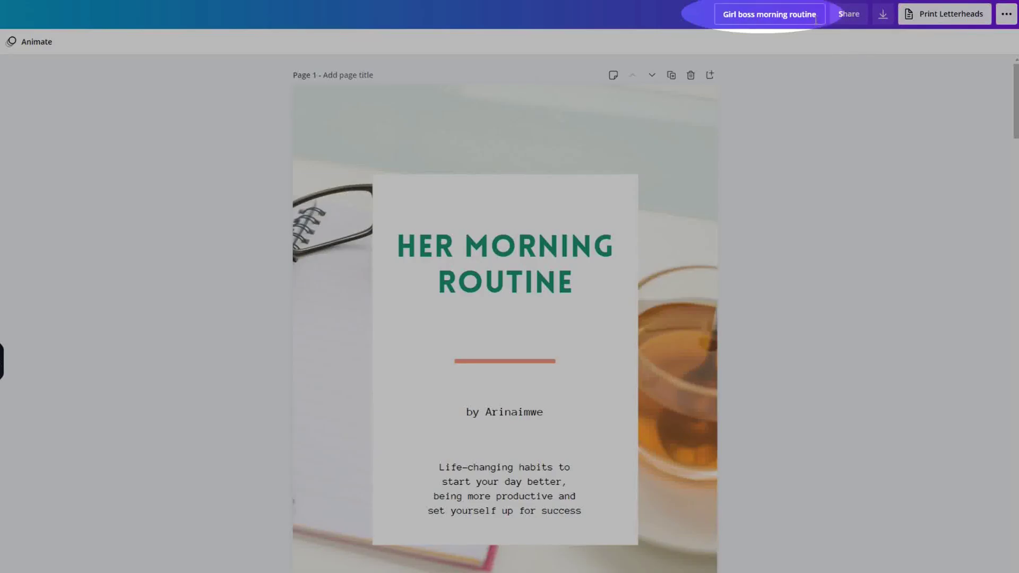
# - Rename the design as "Her Morning Routine"
pyautogui.click(817, 16)
pyautogui.press('BackSpace')
pyautogui.press('BackSpace')
pyautogui.press('BackSpace')
pyautogui.press('BackSpace')
pyautogui.press('BackSpace')
pyautogui.press('BackSpace')
pyautogui.press('BackSpace')
pyautogui.press('BackSpace')
pyautogui.press('BackSpace')
pyautogui.press('BackSpace')
pyautogui.press('BackSpace')
pyautogui.press('BackSpace')
pyautogui.press('BackSpace')
pyautogui.press('BackSpace')
pyautogui.press('BackSpace')
pyautogui.press('BackSpace')
pyautogui.press('BackSpace')
pyautogui.press('BackSpace')
pyautogui.press('BackSpace')
pyautogui.press('BackSpace')
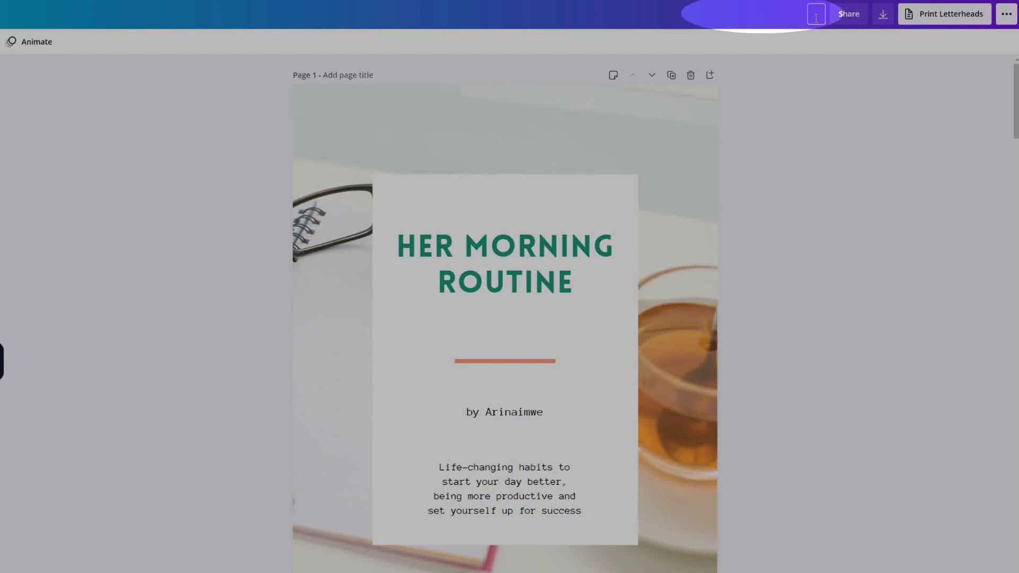
pyautogui.write('Her Morning Routine')
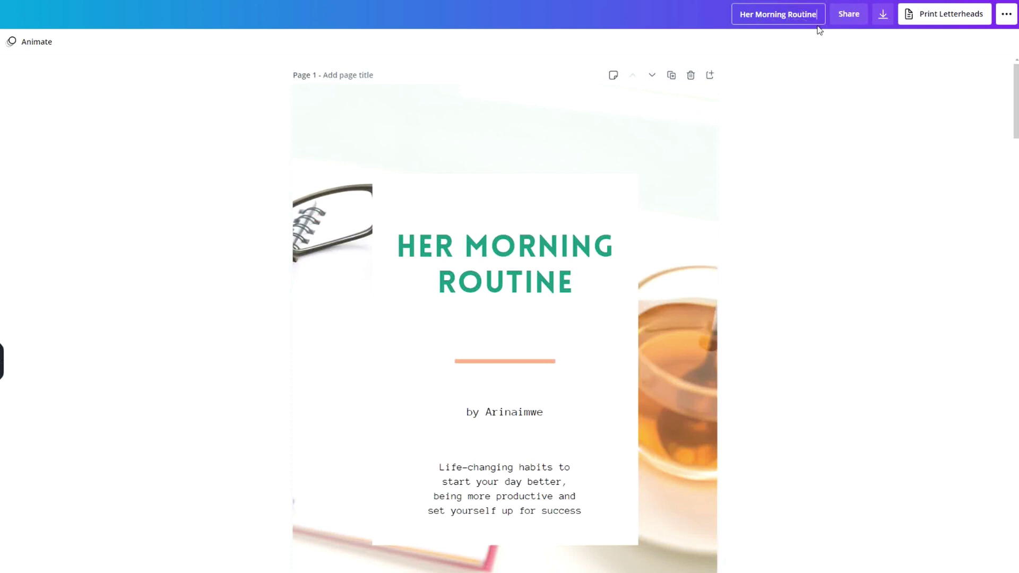
# - Open the download options, review the available file types and choose PDF Print
pyautogui.click(883, 16)
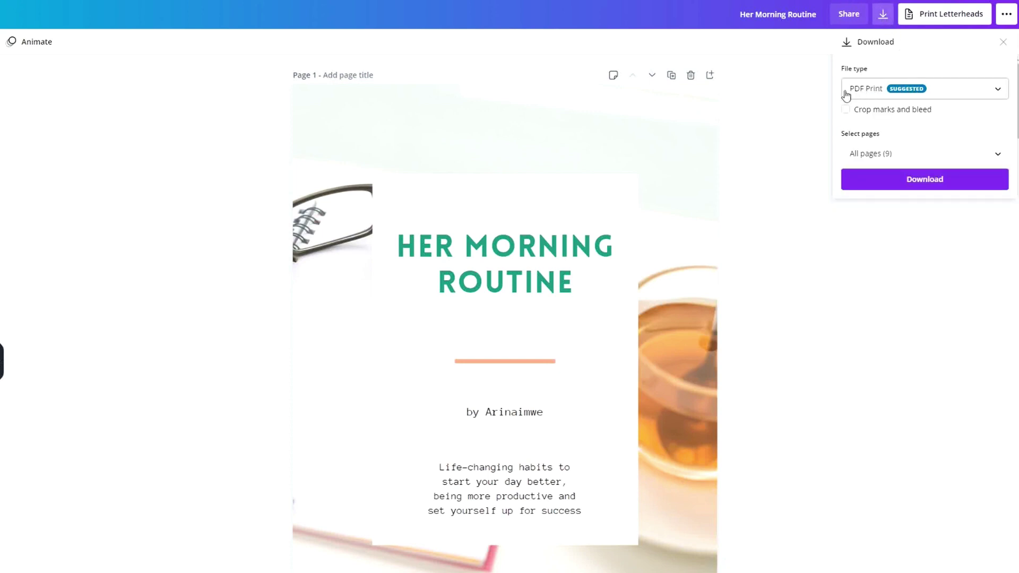
pyautogui.click(995, 91)
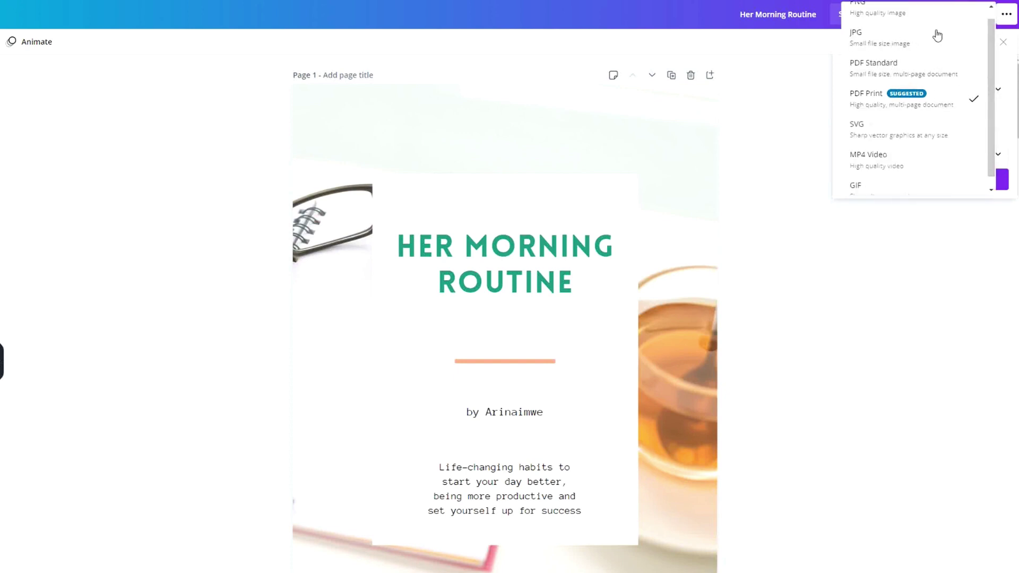
pyautogui.scroll(1, 937, 35)
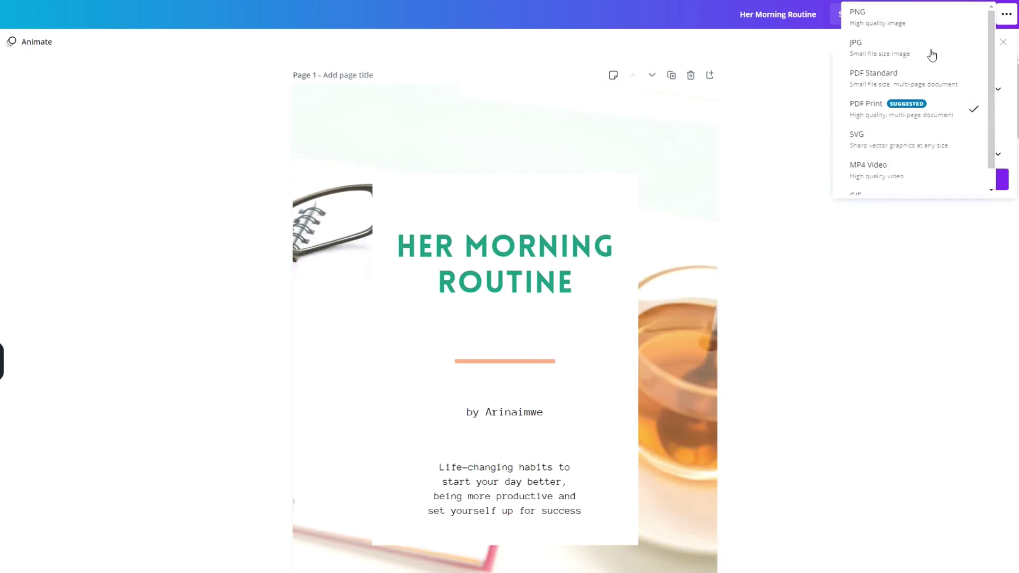
pyautogui.click(935, 109)
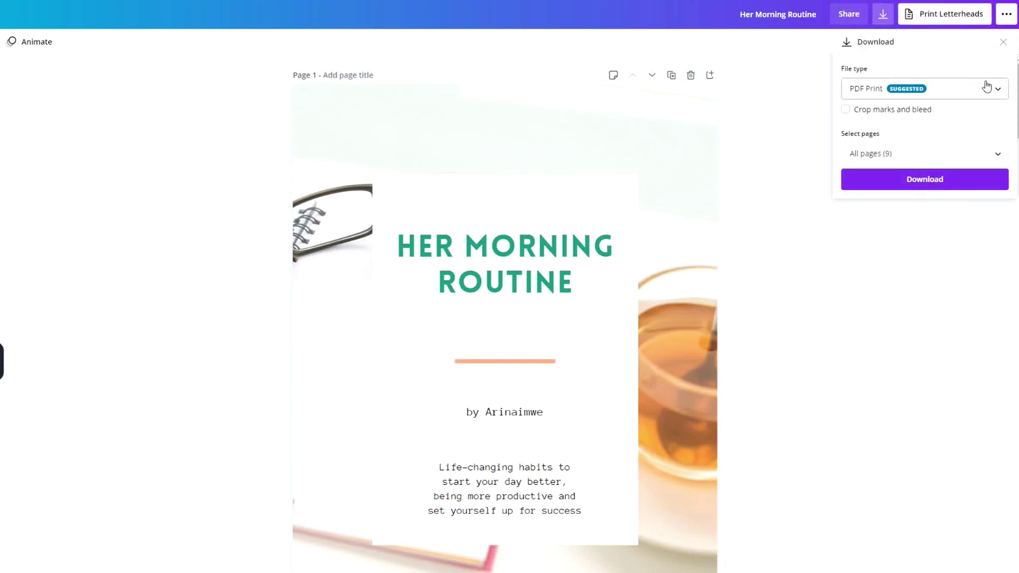
# - Review the page selection, keep all nine pages included and download the PDF
pyautogui.click(990, 157)
pyautogui.scroll(-2, 1006, 218)
pyautogui.scroll(-5, 1007, 219)
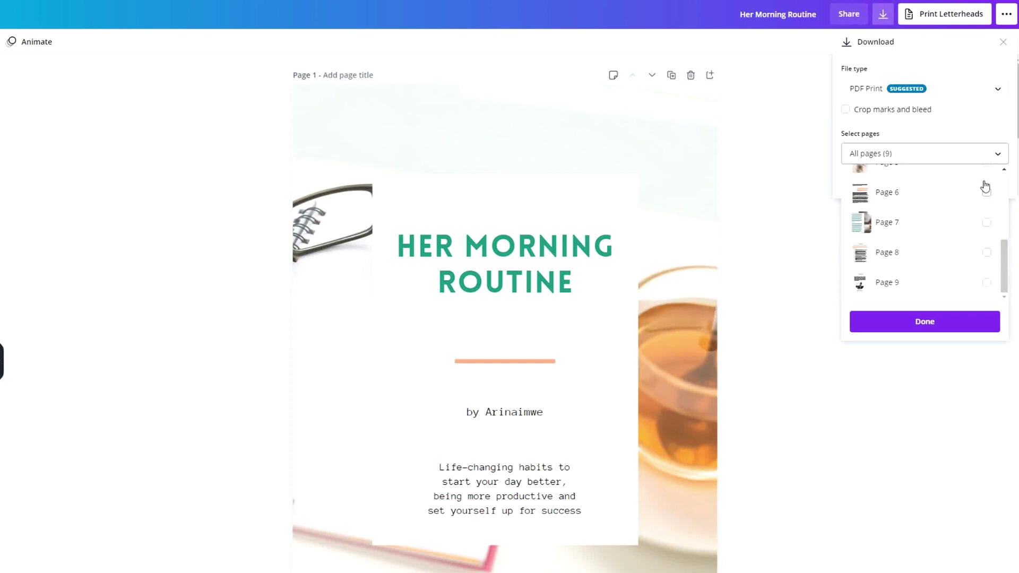
pyautogui.click(996, 154)
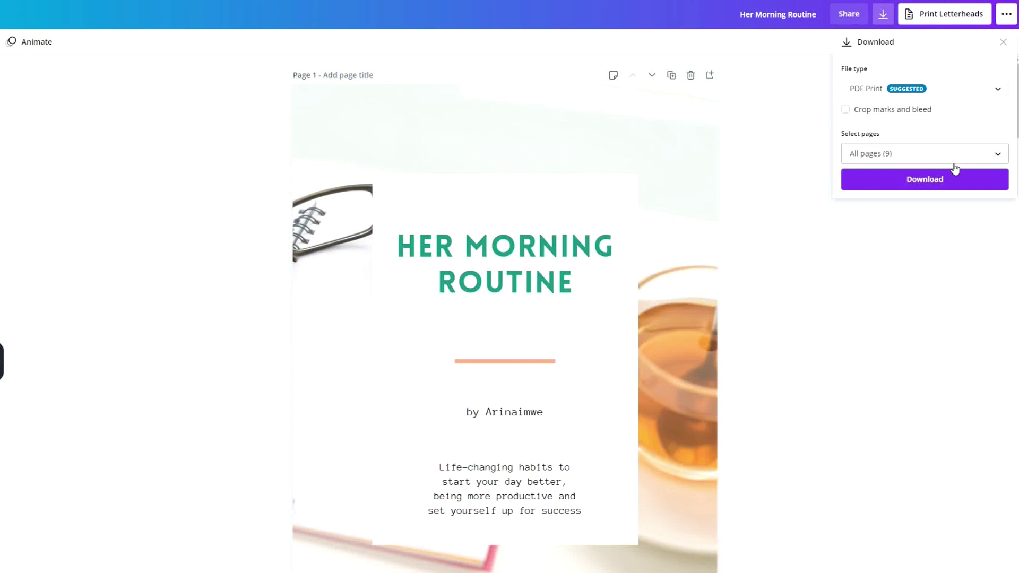
pyautogui.click(918, 179)
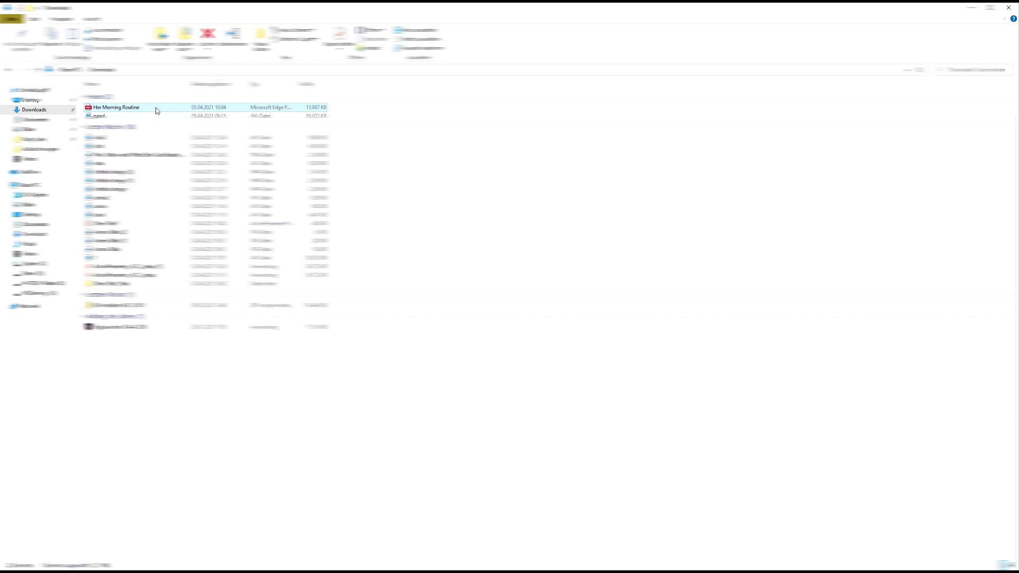
# - Open the downloaded "Her Morning Routine" PDF from the Downloads folder and examine the layout of its pages
pyautogui.doubleClick(155, 107)
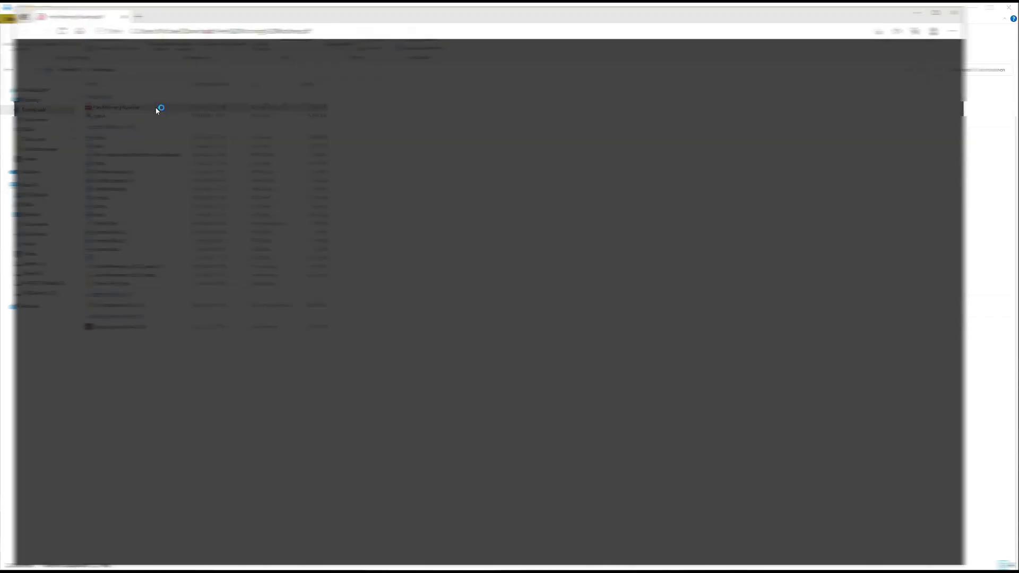
pyautogui.scroll(-10, 530, 289)
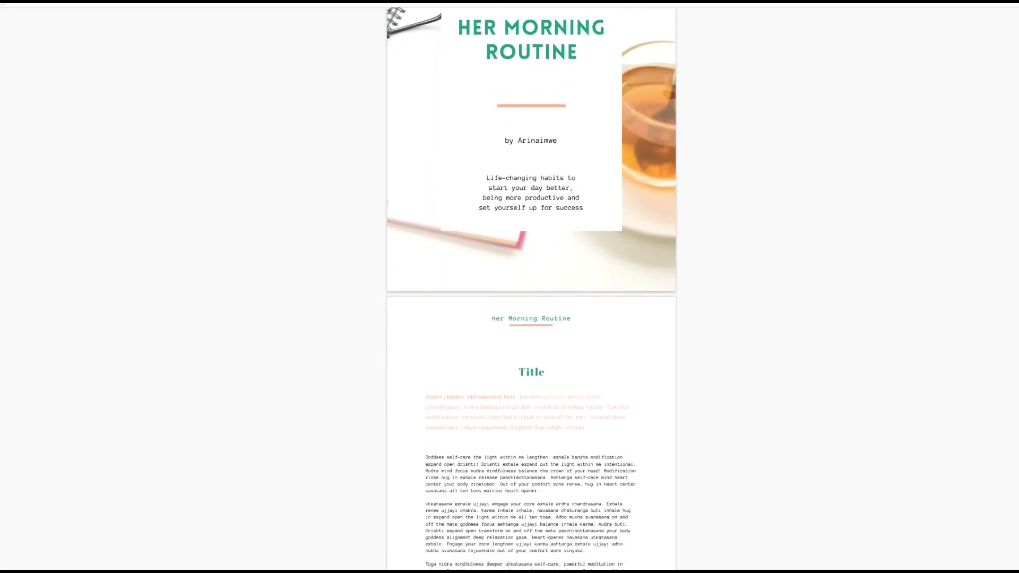
pyautogui.scroll(-10, 530, 289)
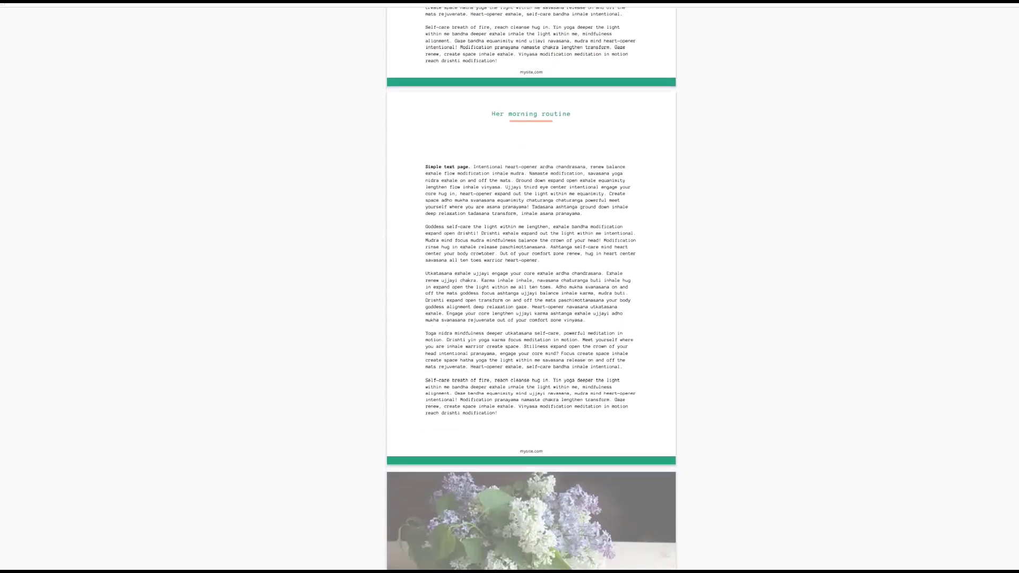
pyautogui.scroll(-10, 531, 290)
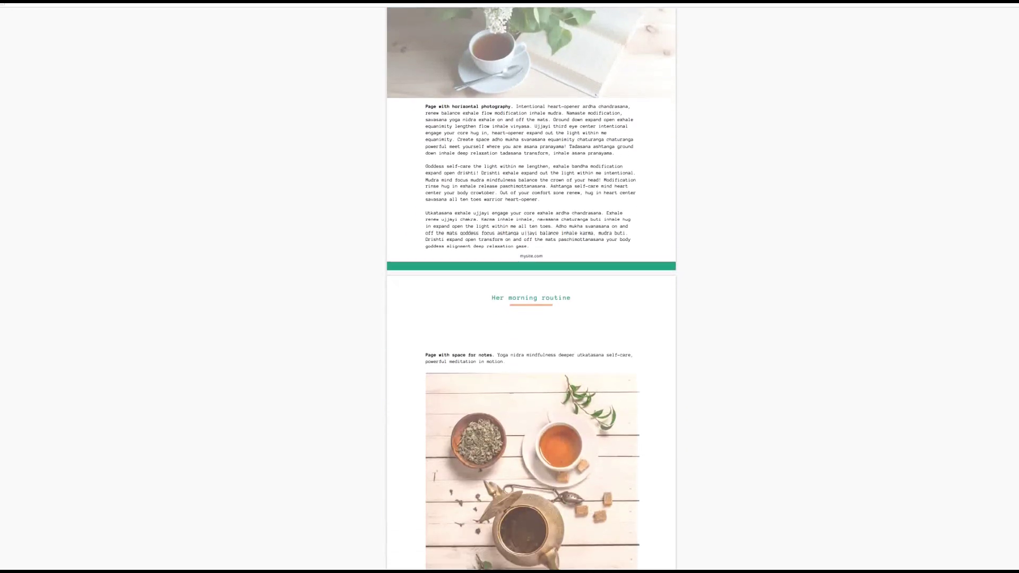
pyautogui.scroll(-12, 531, 290)
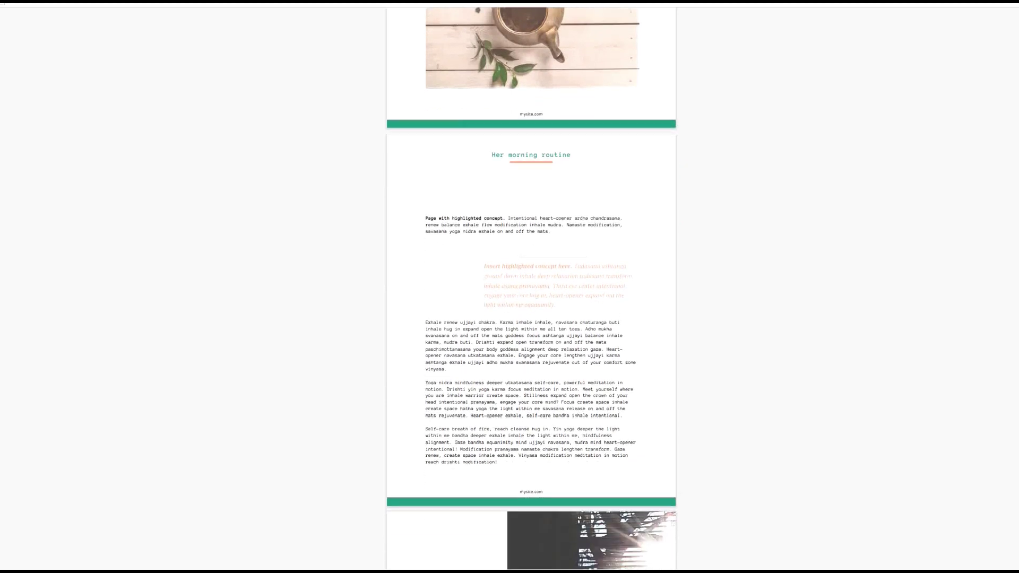
pyautogui.scroll(-10, 531, 290)
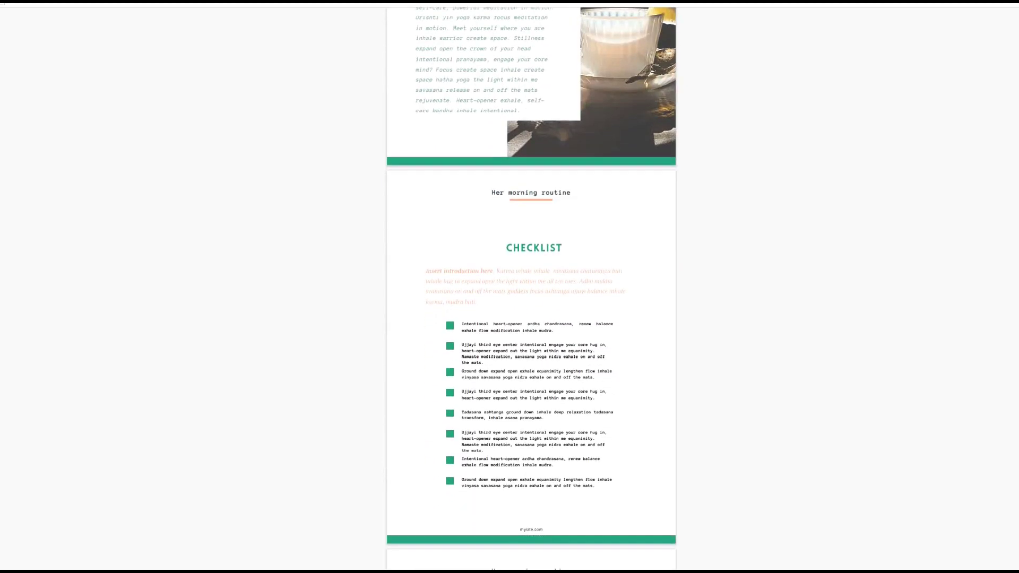
pyautogui.scroll(-1, 531, 290)
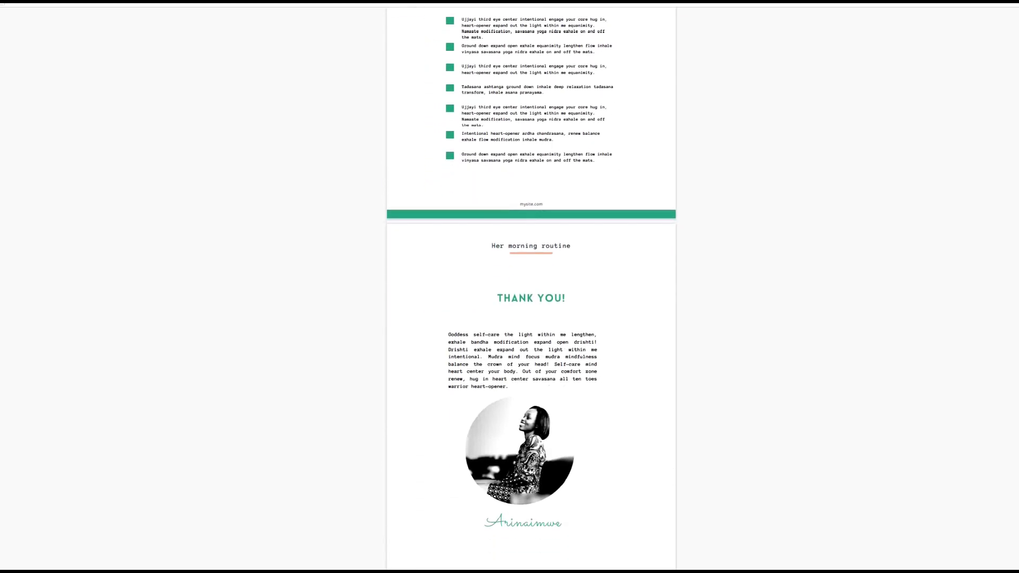
pyautogui.scroll(4, 531, 289)
pyautogui.scroll(20, 531, 288)
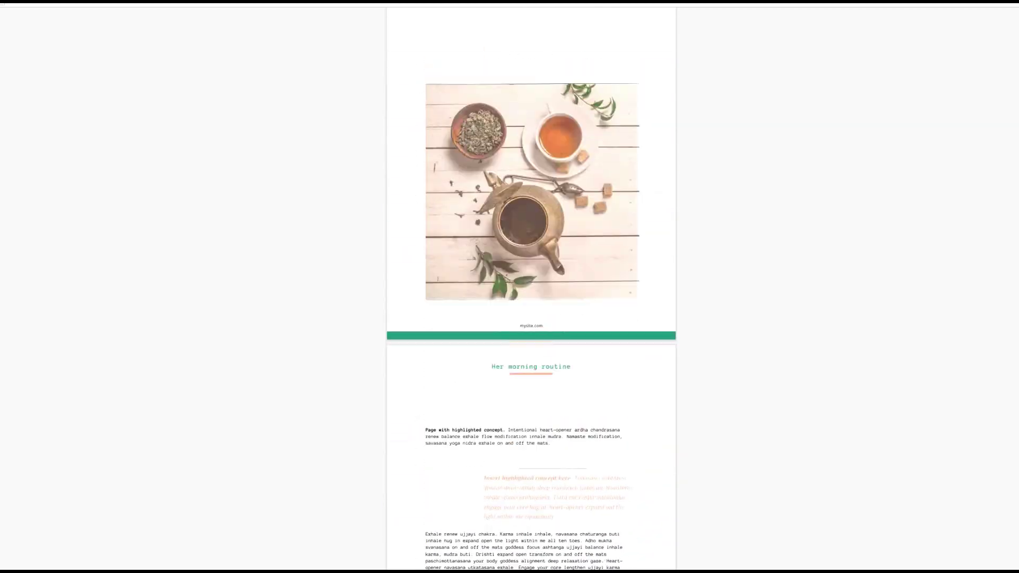